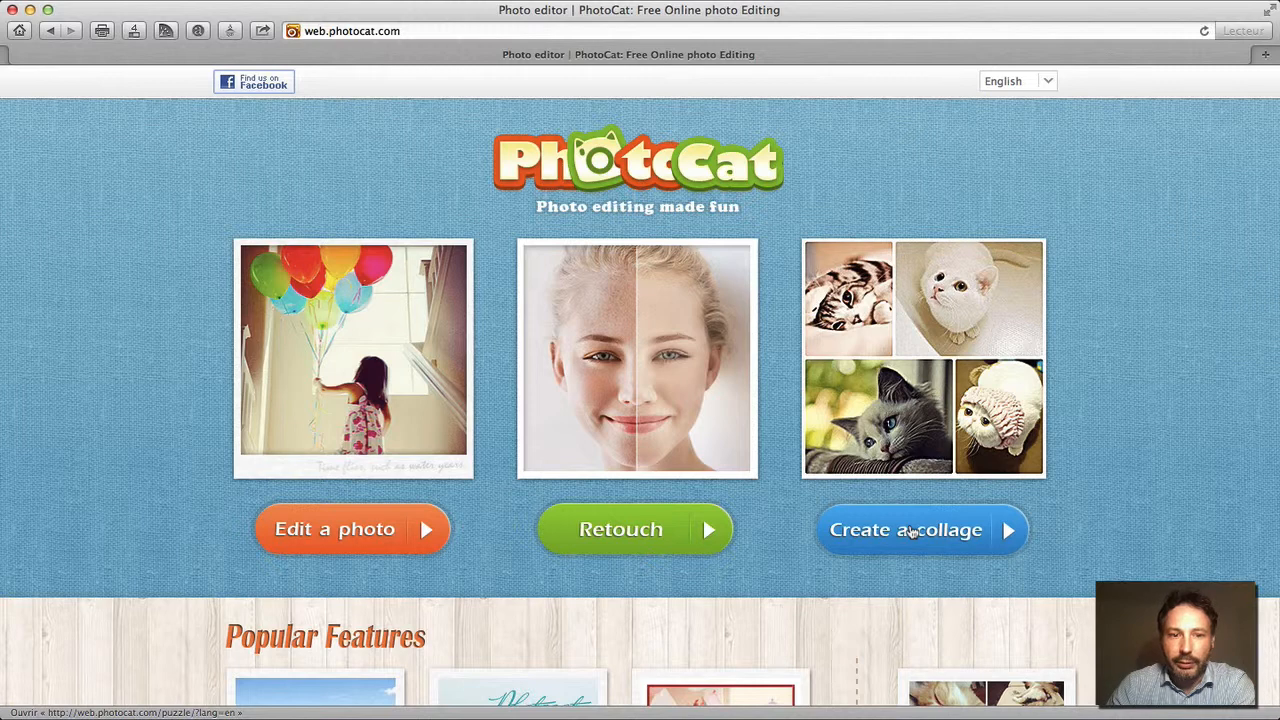
Start a new collage containing all four sample photos
left_click(912, 532)
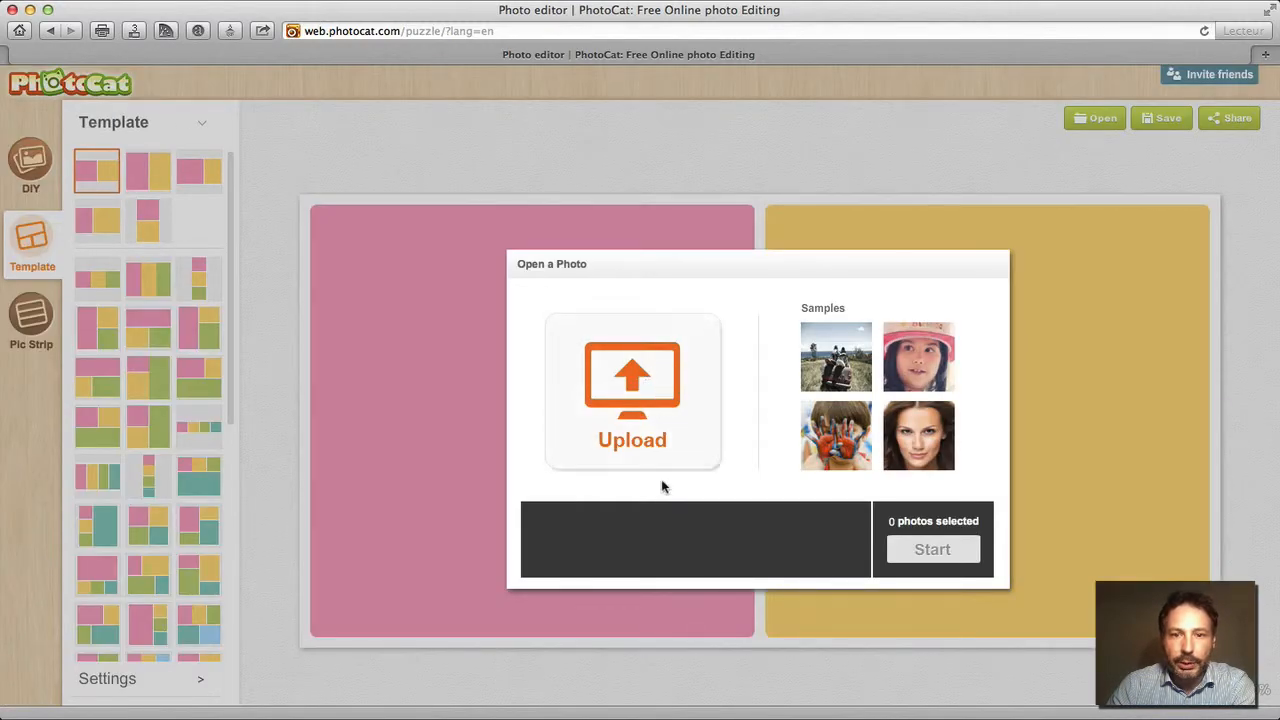
left_click(848, 372)
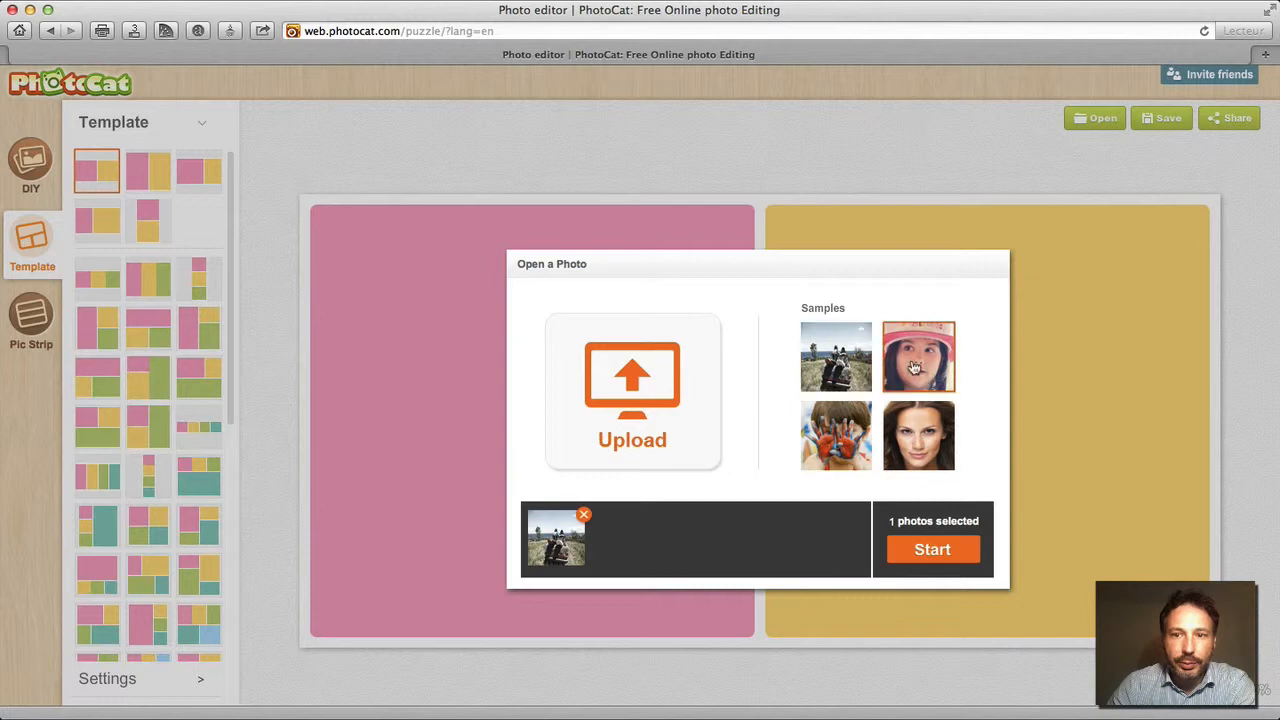
left_click(914, 368)
left_click(840, 440)
left_click(918, 440)
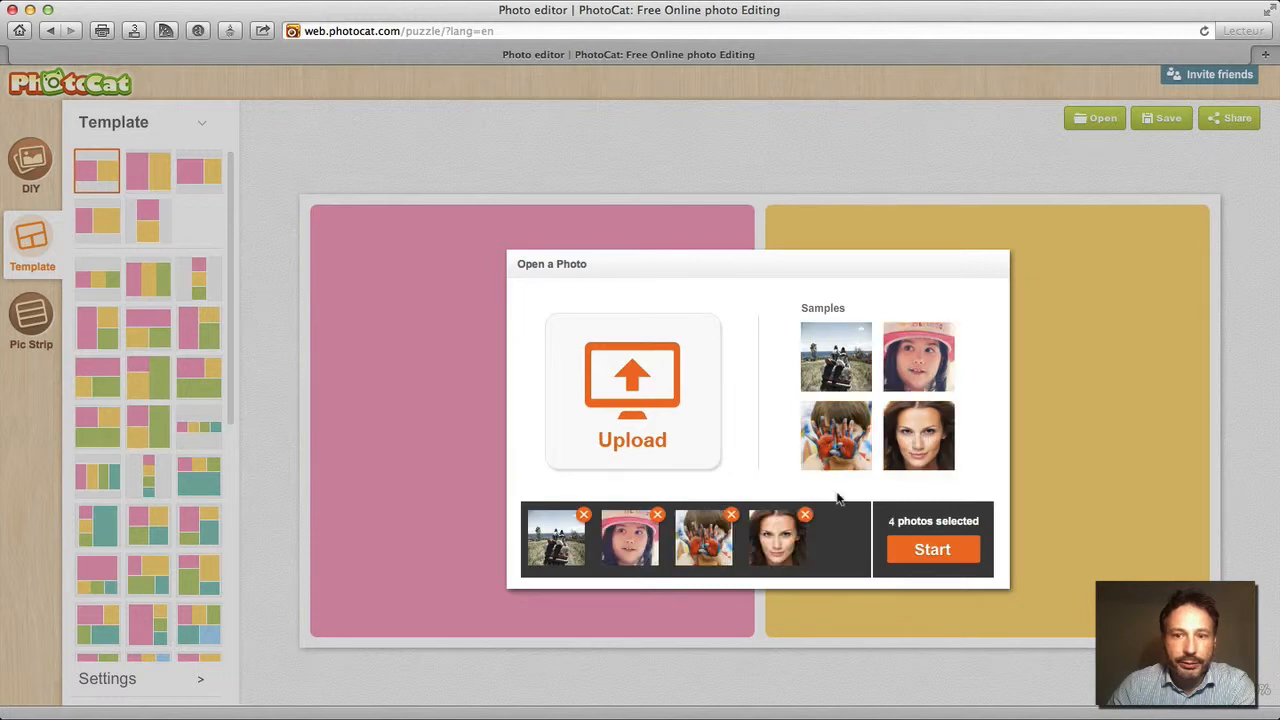
left_click(922, 556)
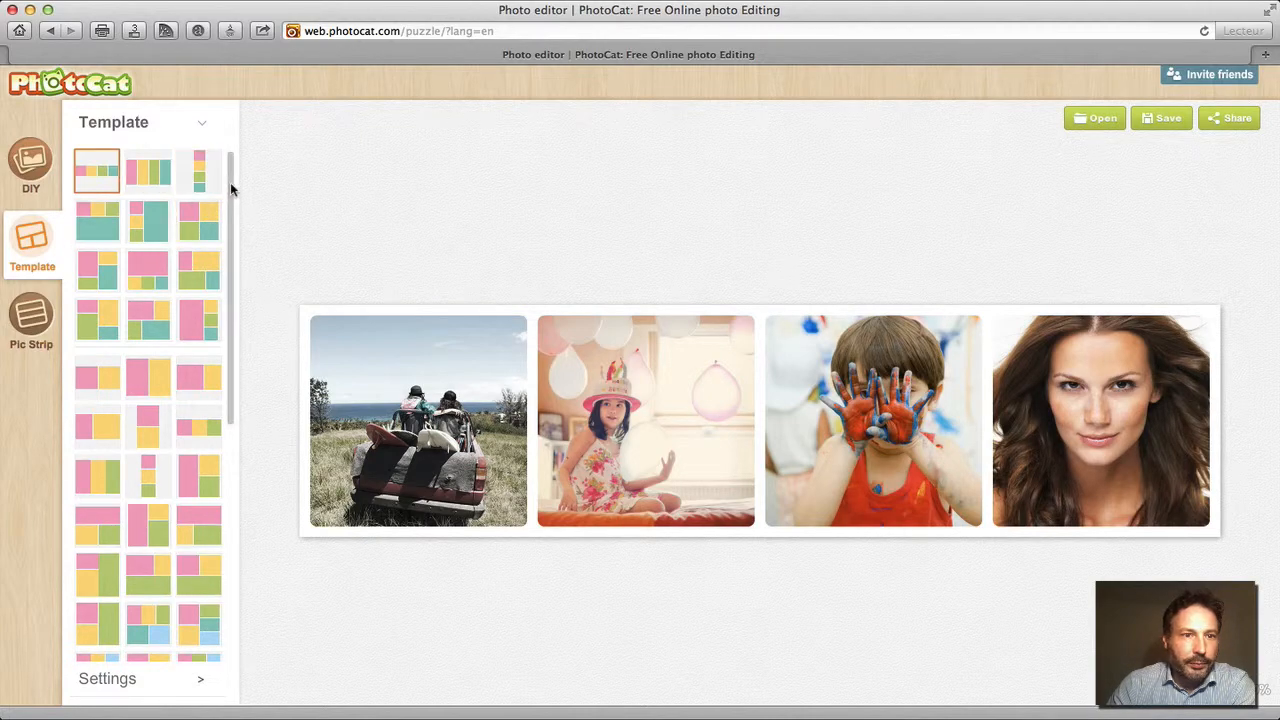
Try the four-column, two-by-two grid and one-large-with-three-small templates on the collage
scroll(230, 182, "down", 5)
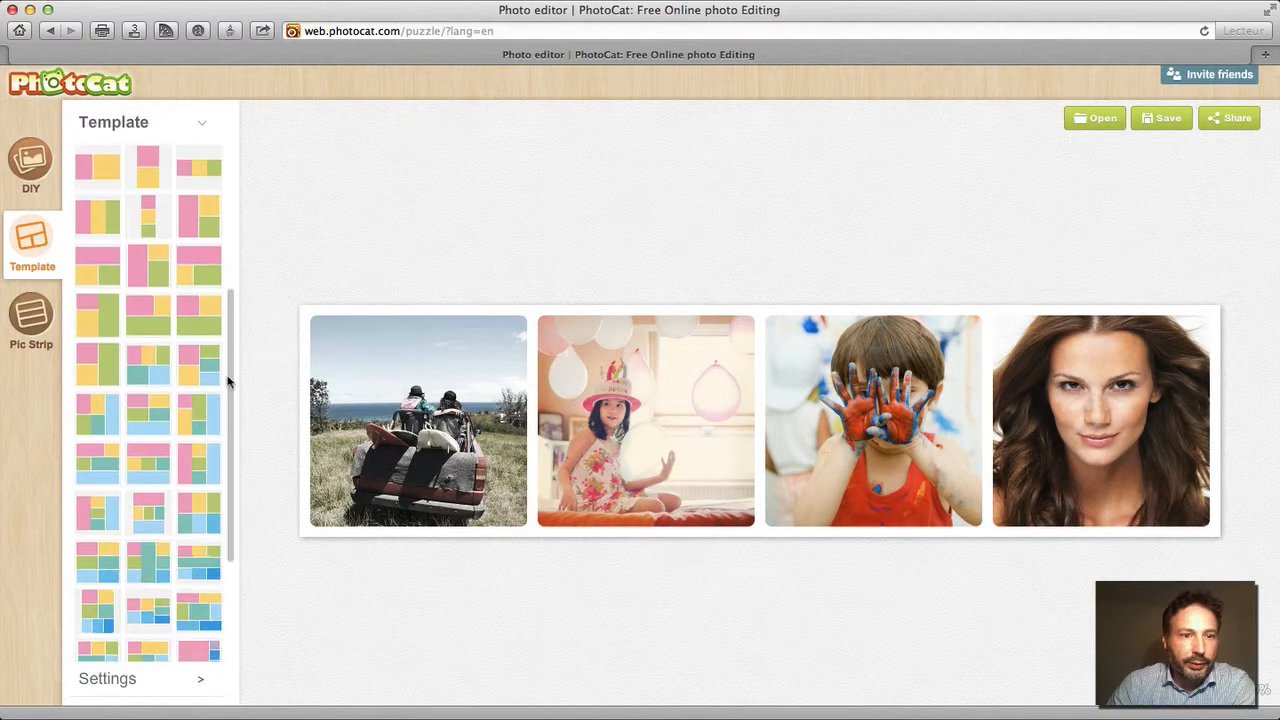
scroll(228, 381, "down", 3)
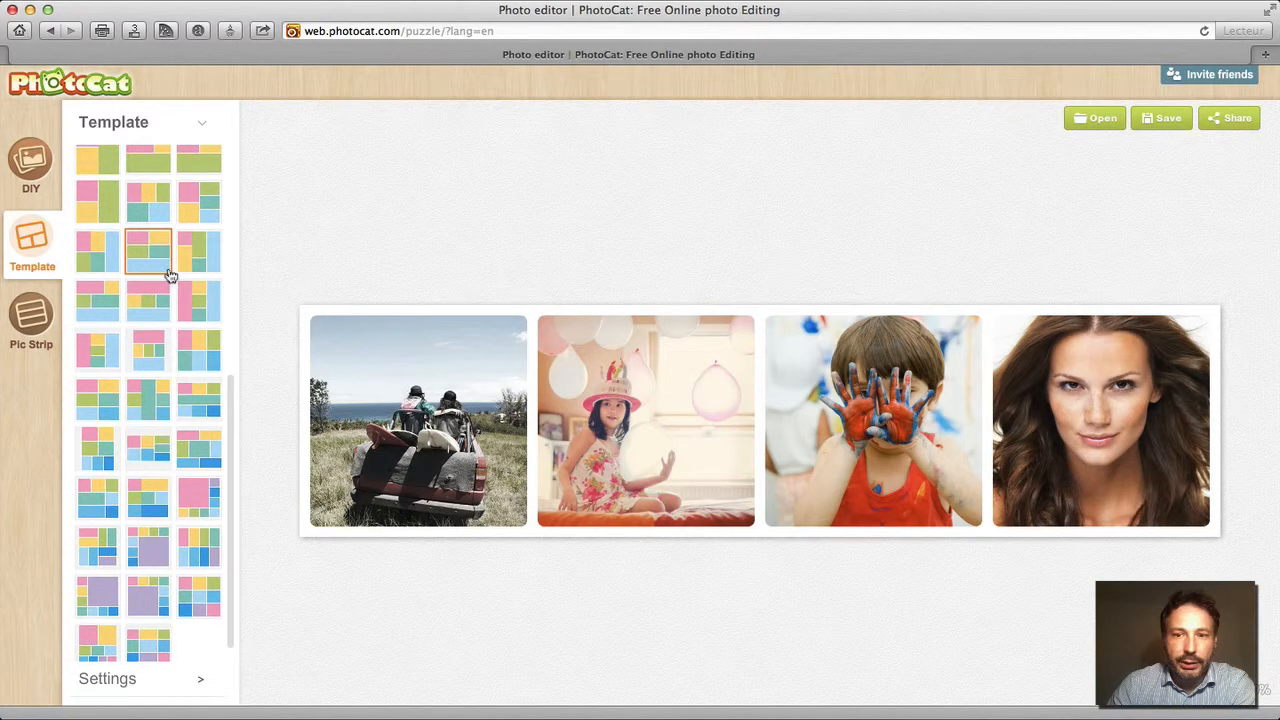
left_click_drag(229, 406, 228, 143)
left_click(152, 172)
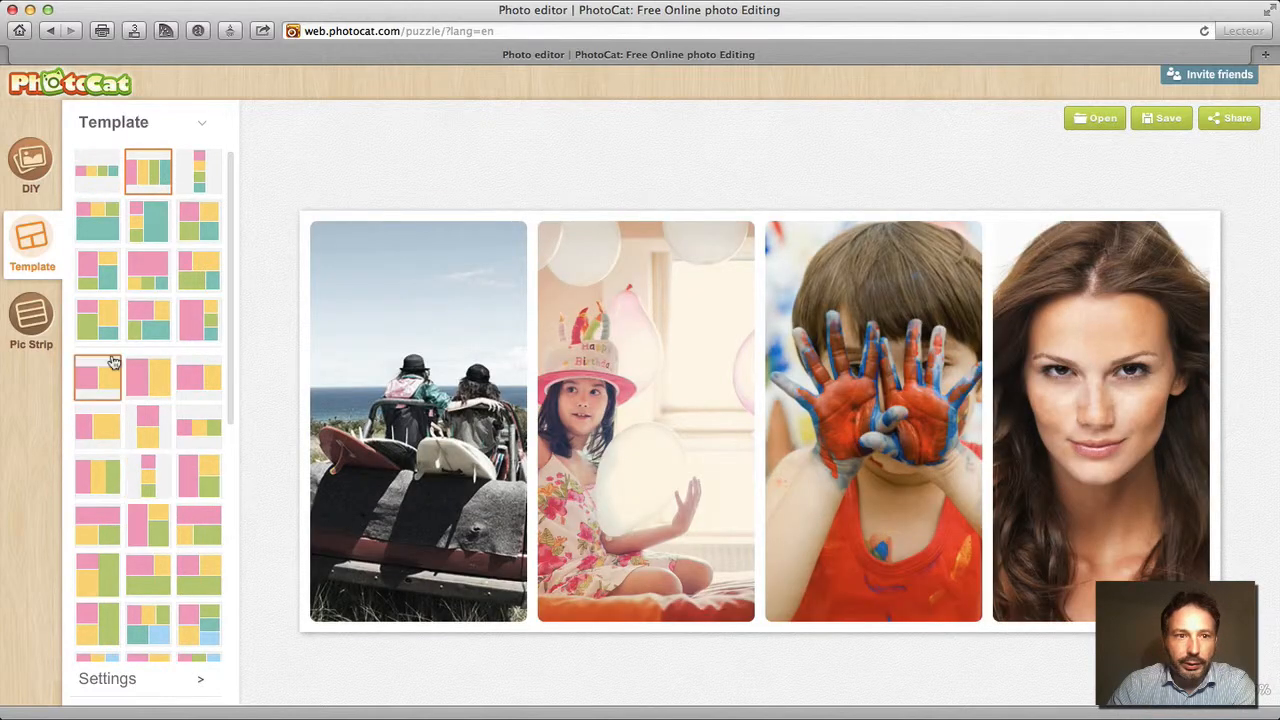
left_click(211, 229)
left_click(212, 334)
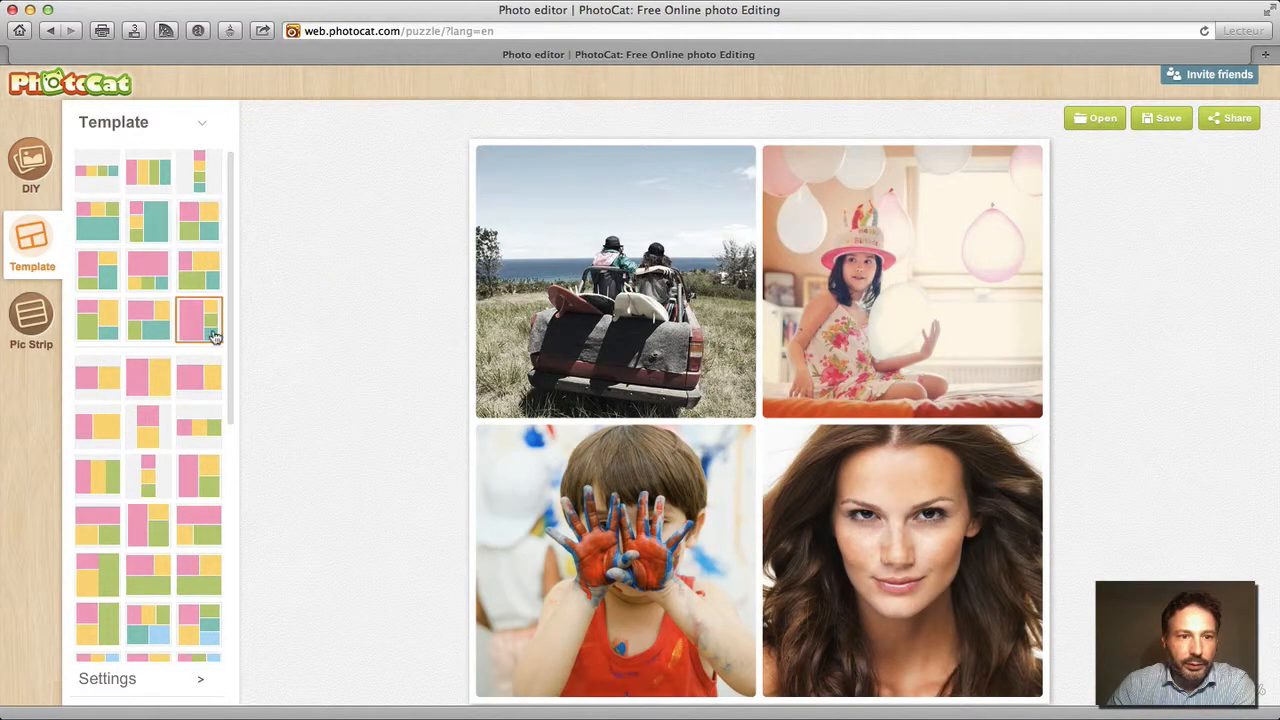
Try the portrait seven-cell template with two rows of two cells above a row of three
left_click_drag(229, 336, 229, 594)
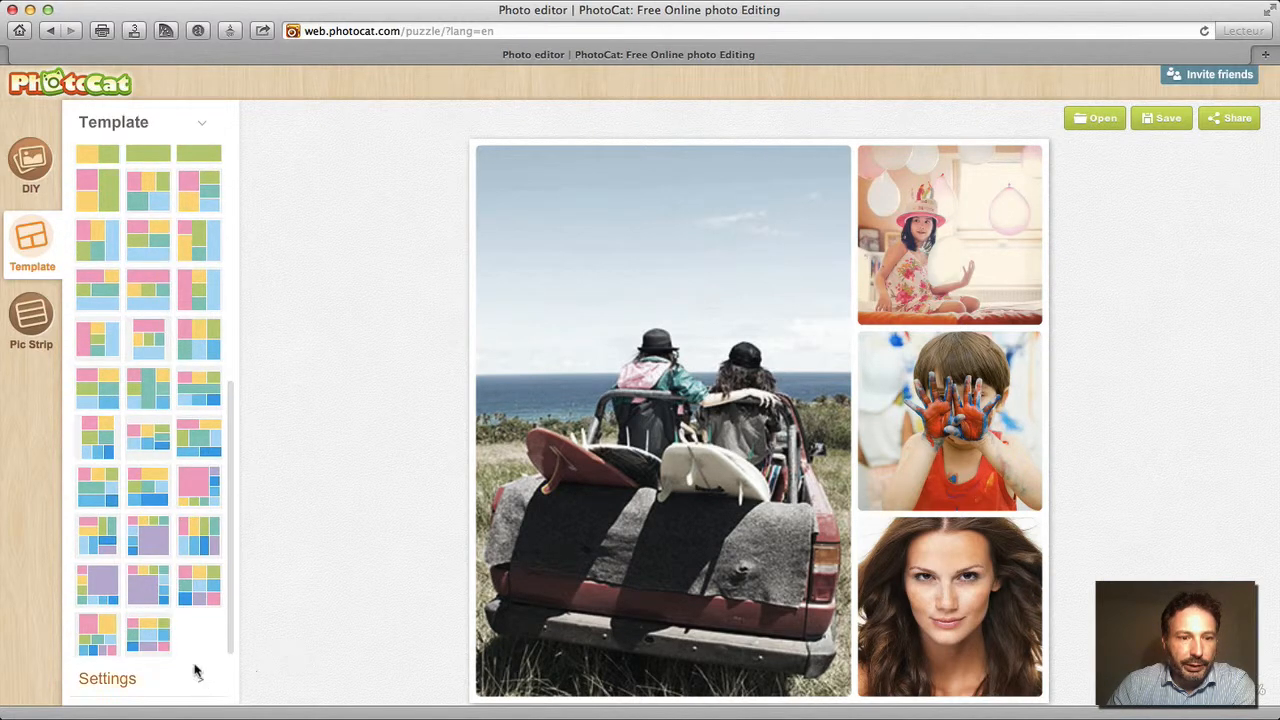
left_click(97, 443)
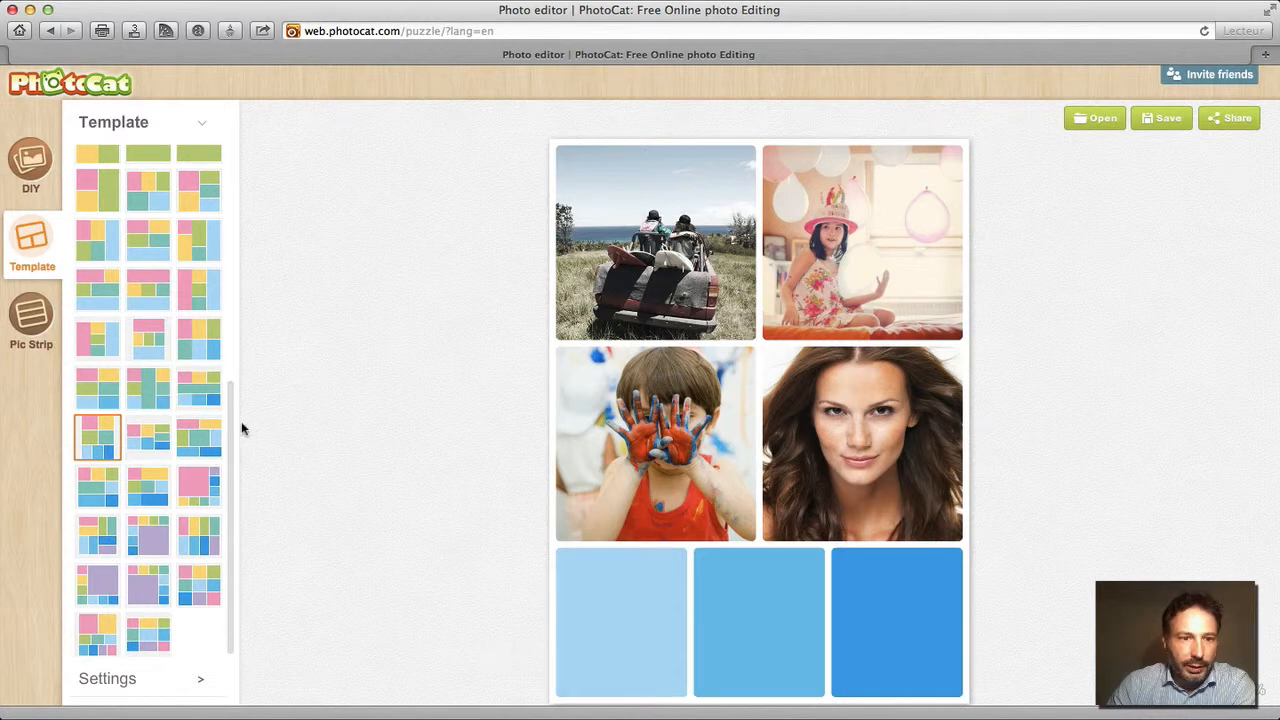
scroll(230, 429, "up", 10)
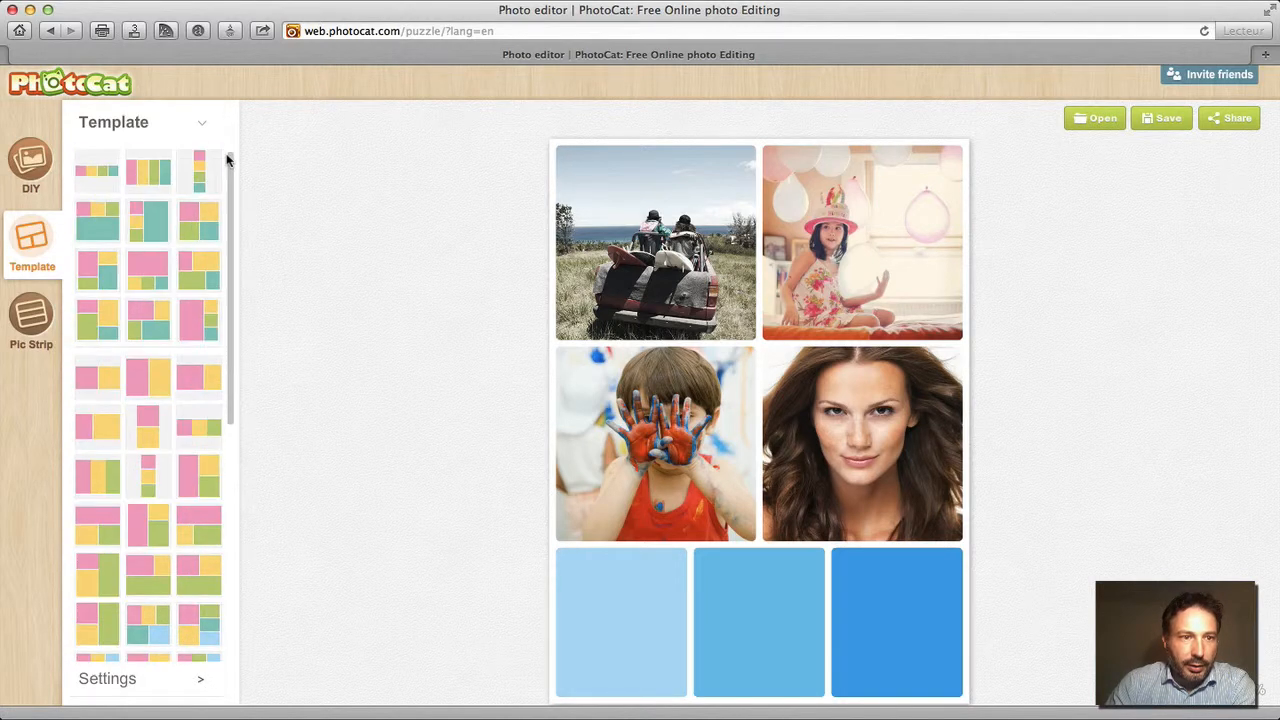
Switch the collage to the free DIY layout and try the red Valentine's hearts and blue Back to School backgrounds
left_click(30, 180)
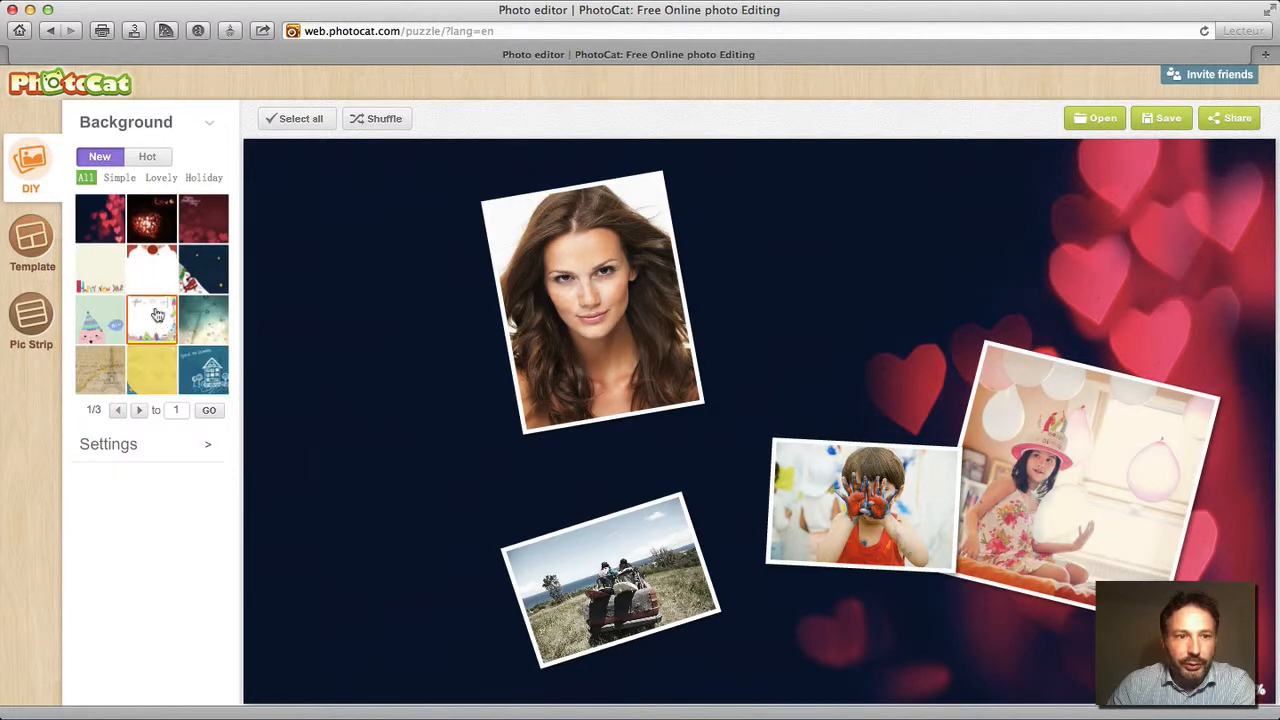
left_click(205, 221)
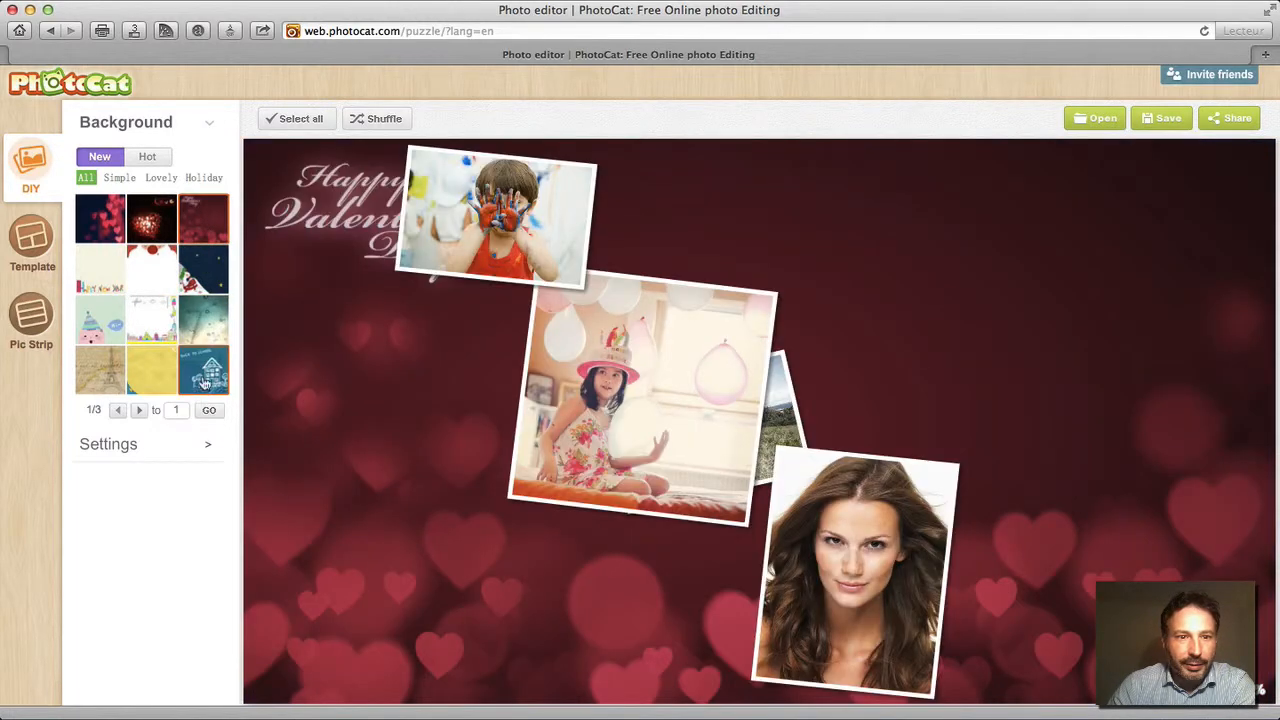
left_click(205, 381)
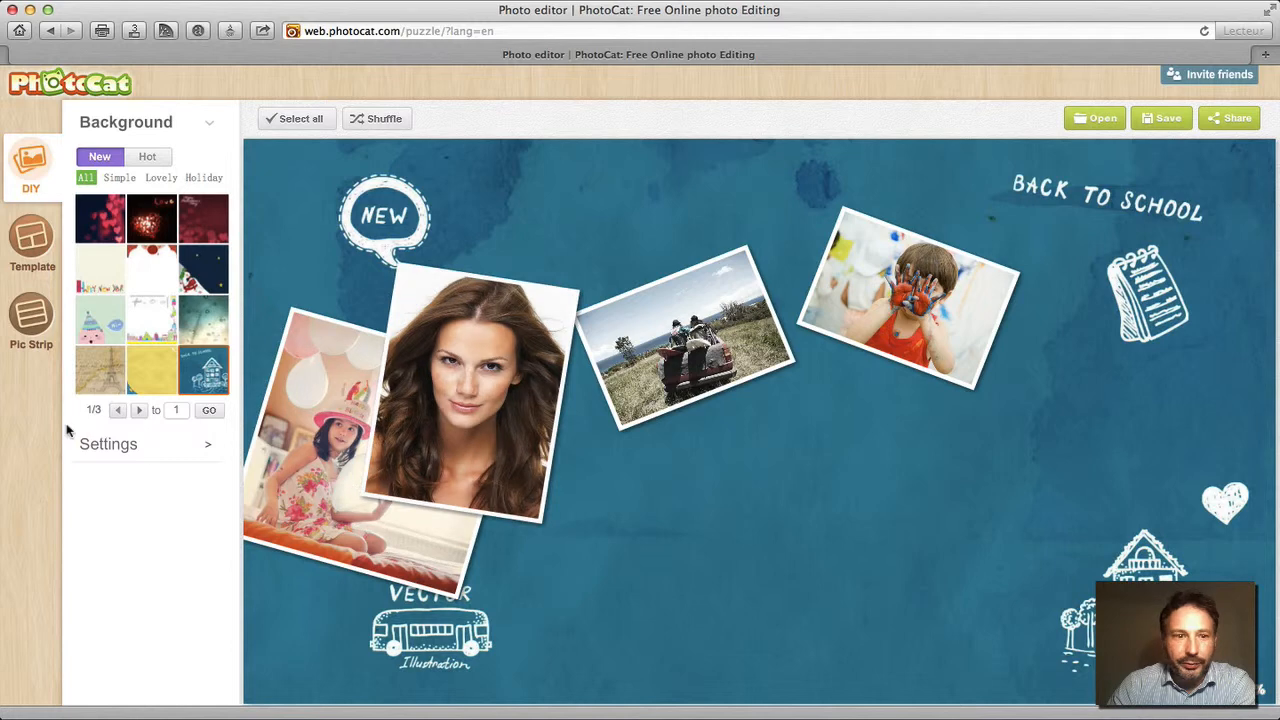
Apply the grid-paper cat background from the second page and move the truck and birthday-girl photos toward the collage's middle
left_click(137, 411)
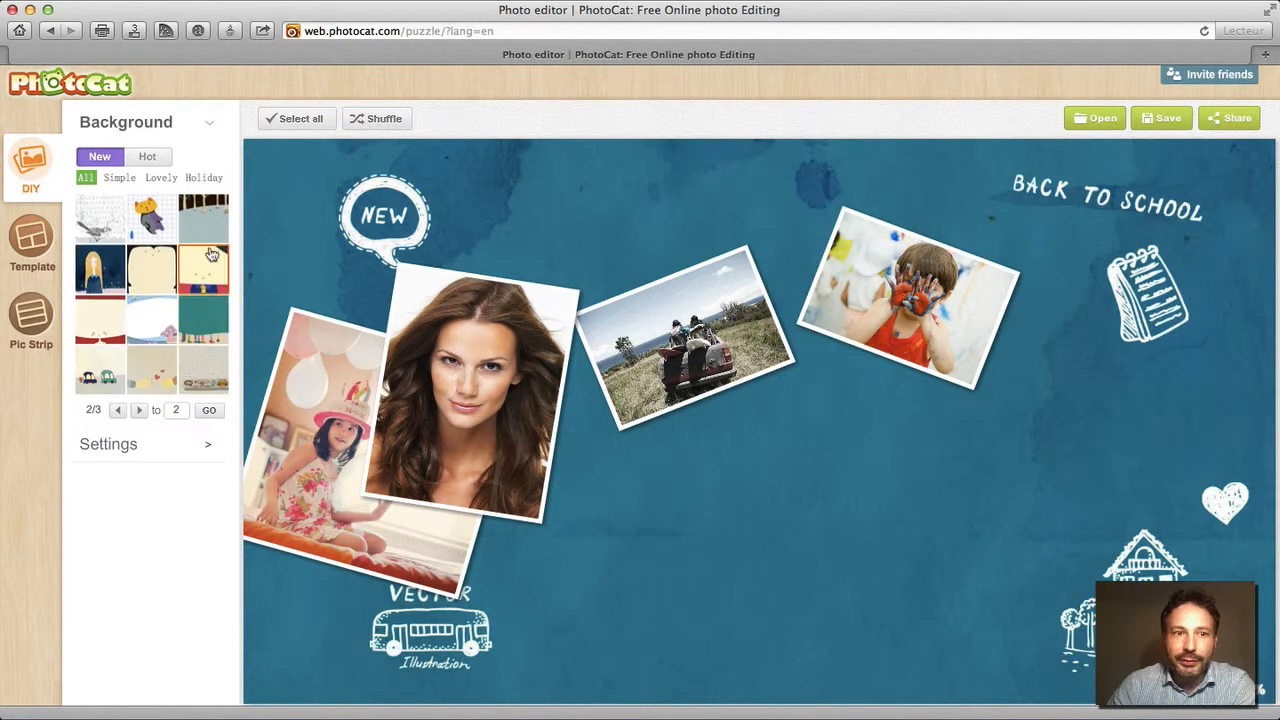
left_click(163, 226)
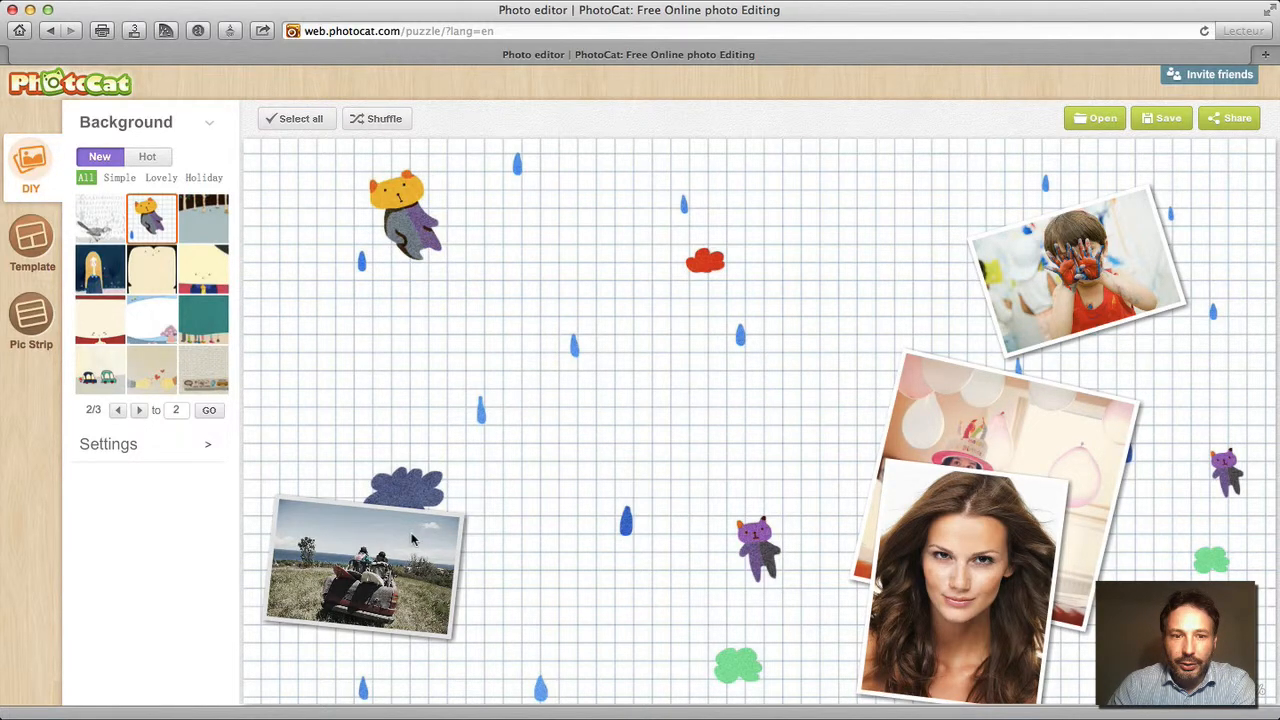
left_click_drag(415, 535, 607, 409)
left_click_drag(867, 358, 834, 314)
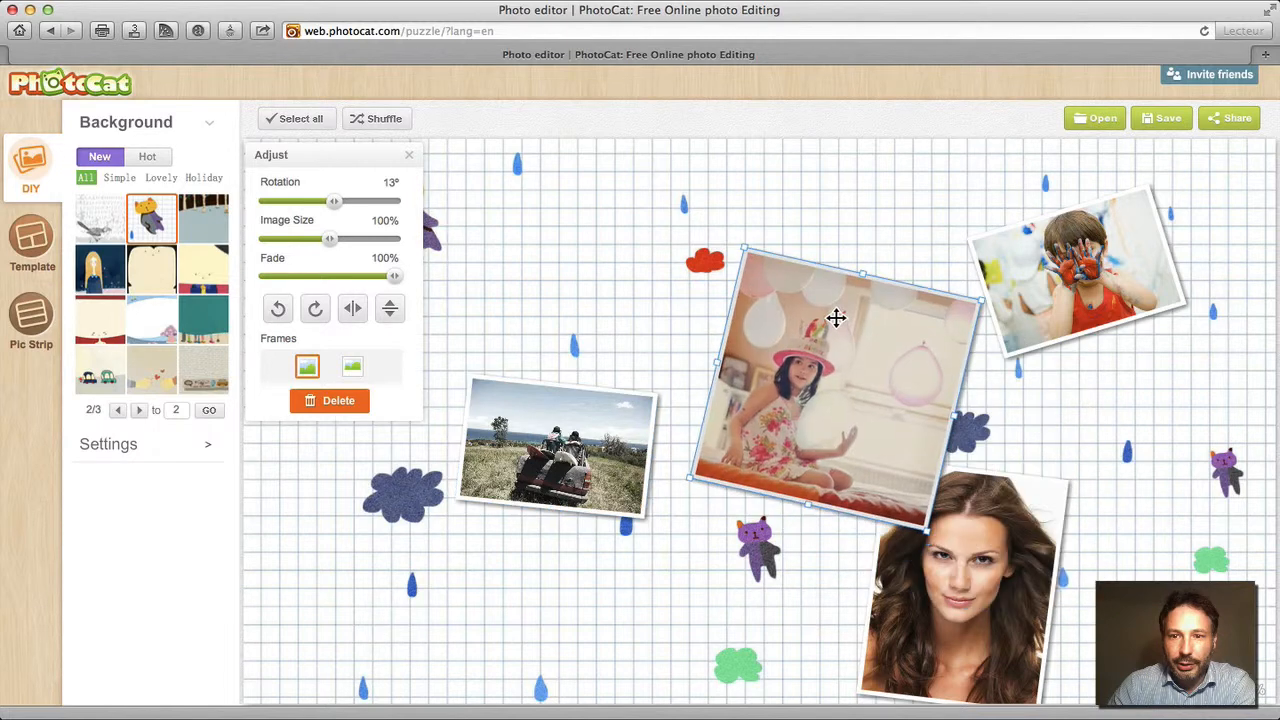
Shuffle the arrangement of the photos three times
left_click(374, 121)
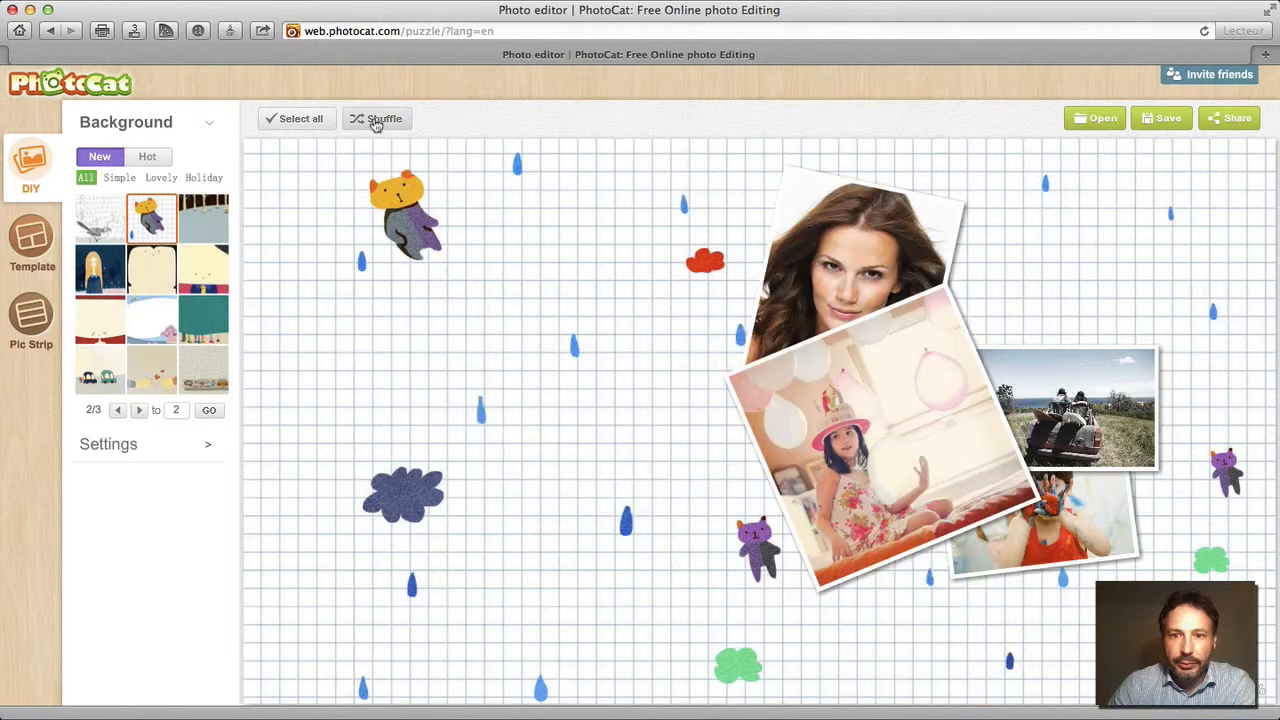
left_click(386, 125)
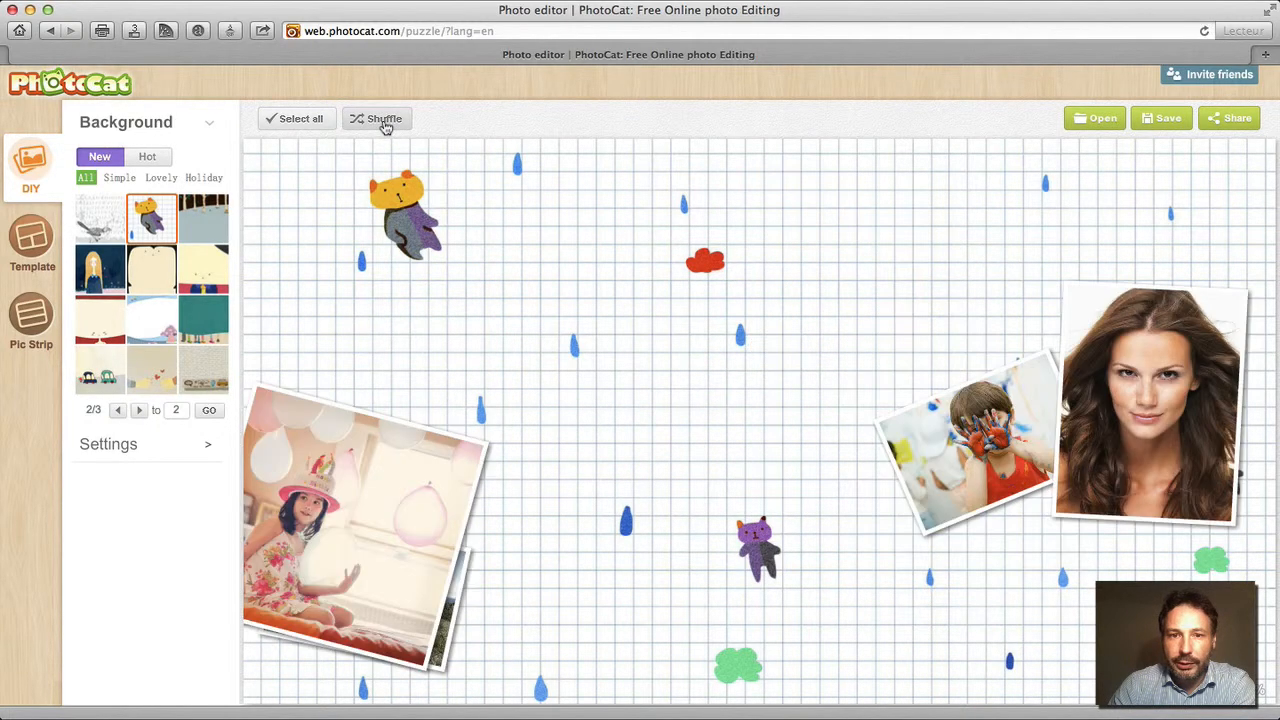
left_click(376, 123)
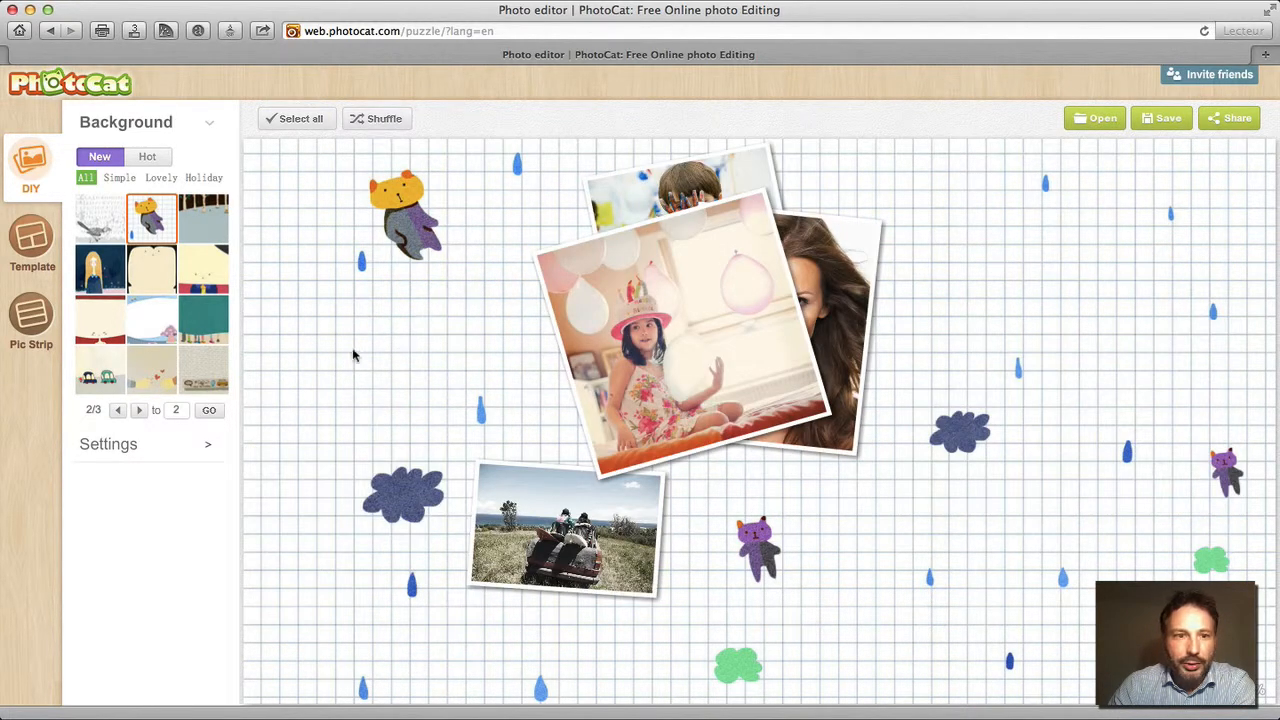
Uncover the overlapping photos by moving the birthday-girl photo down and right and the painted-hands photo to the left
left_click(689, 363)
left_click_drag(689, 363, 945, 487)
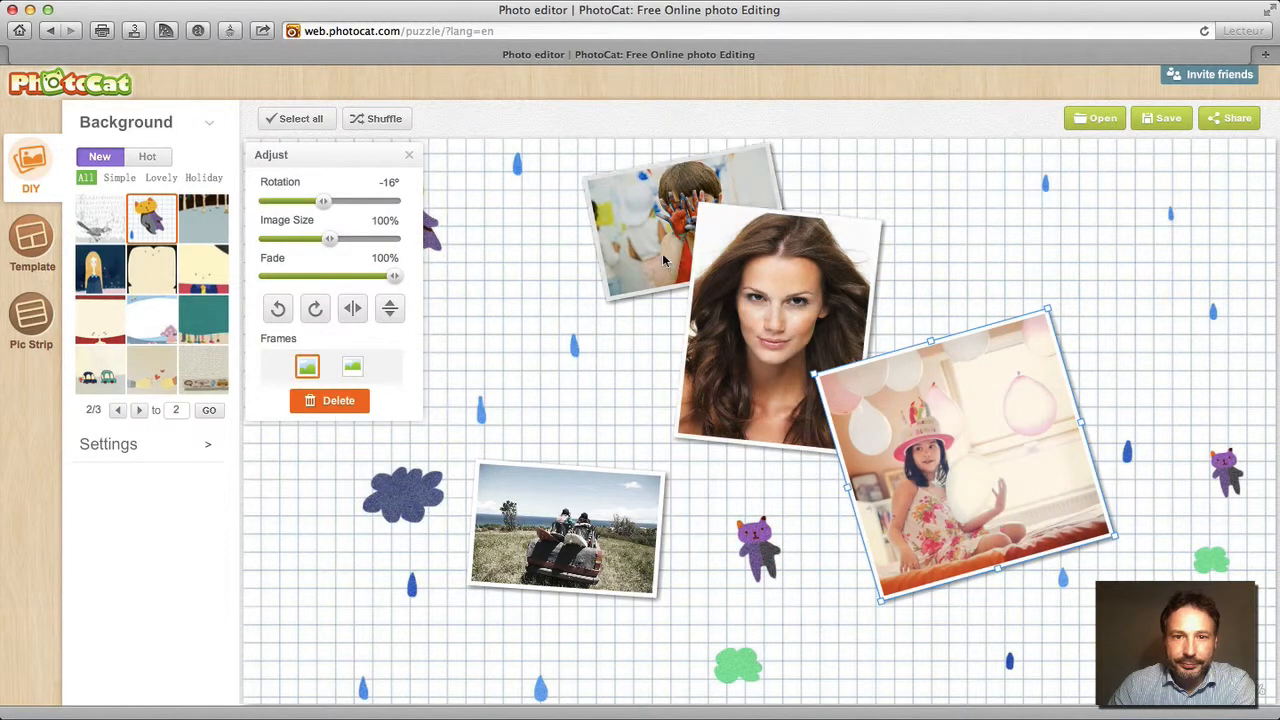
left_click_drag(657, 256, 549, 271)
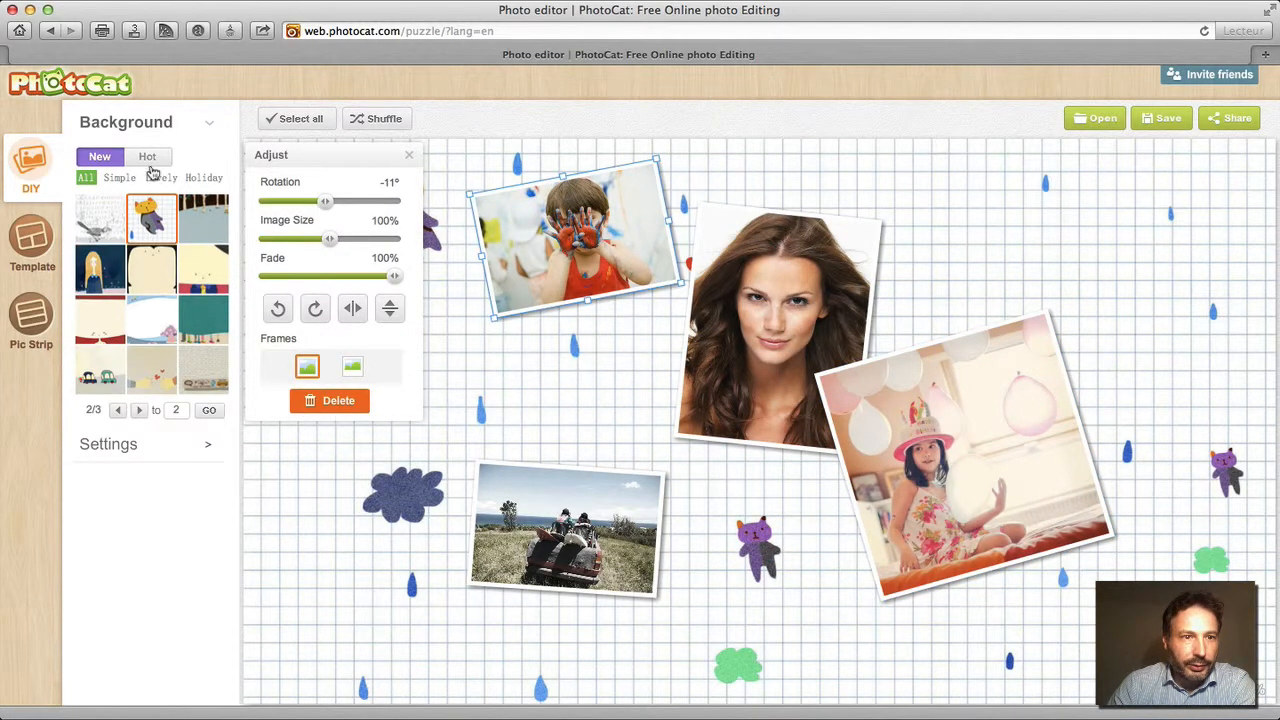
Apply the blurred city-lights background from the third page, then uncover the birthday-girl photo and delete it
left_click(139, 411)
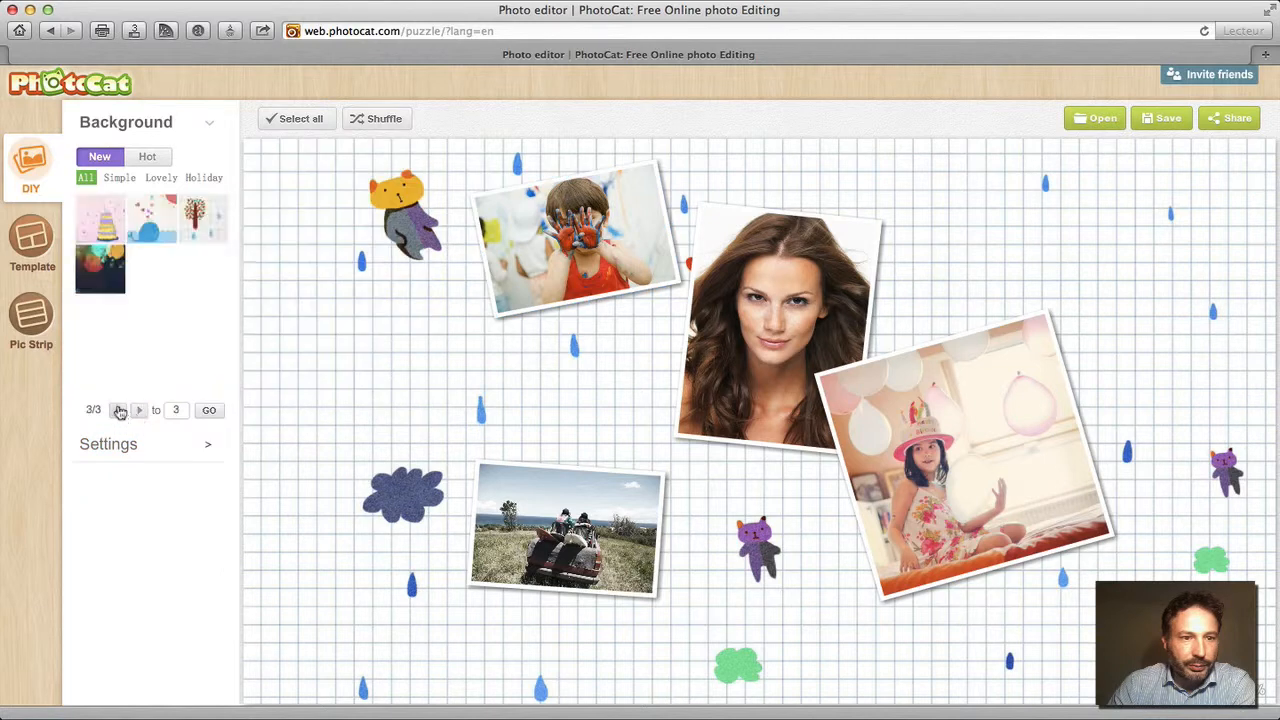
left_click(104, 277)
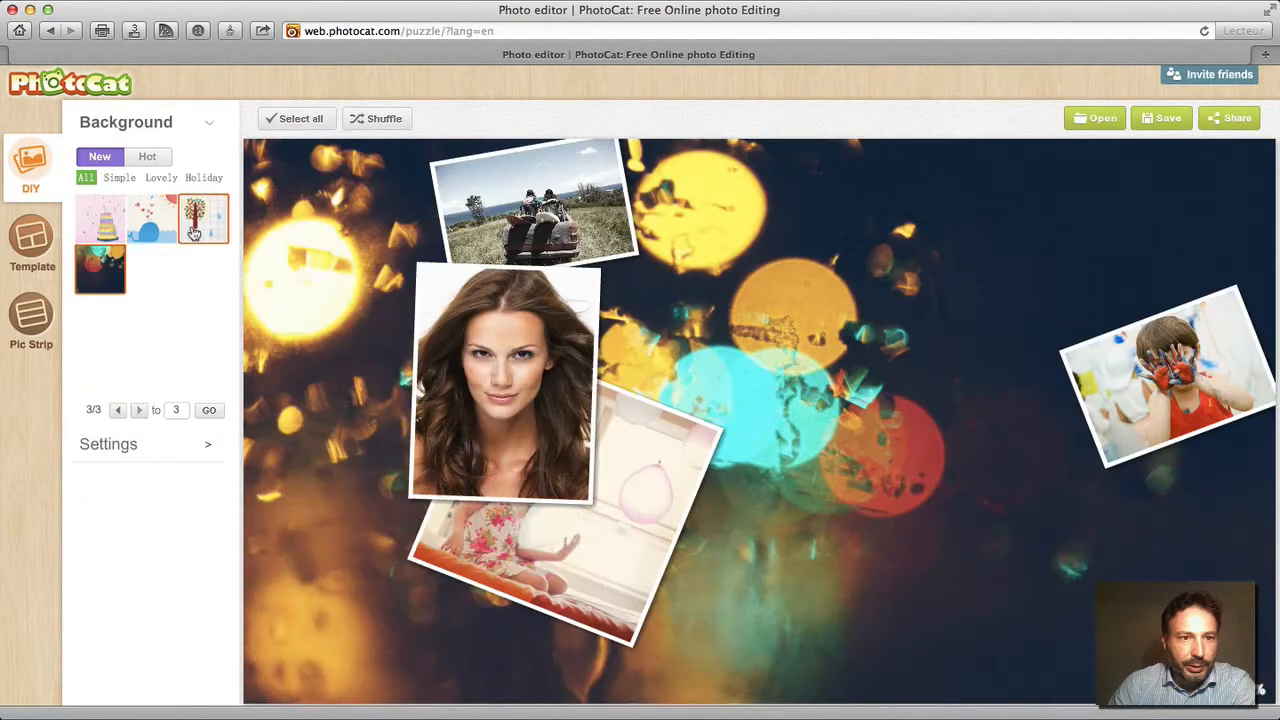
left_click_drag(630, 524, 917, 557)
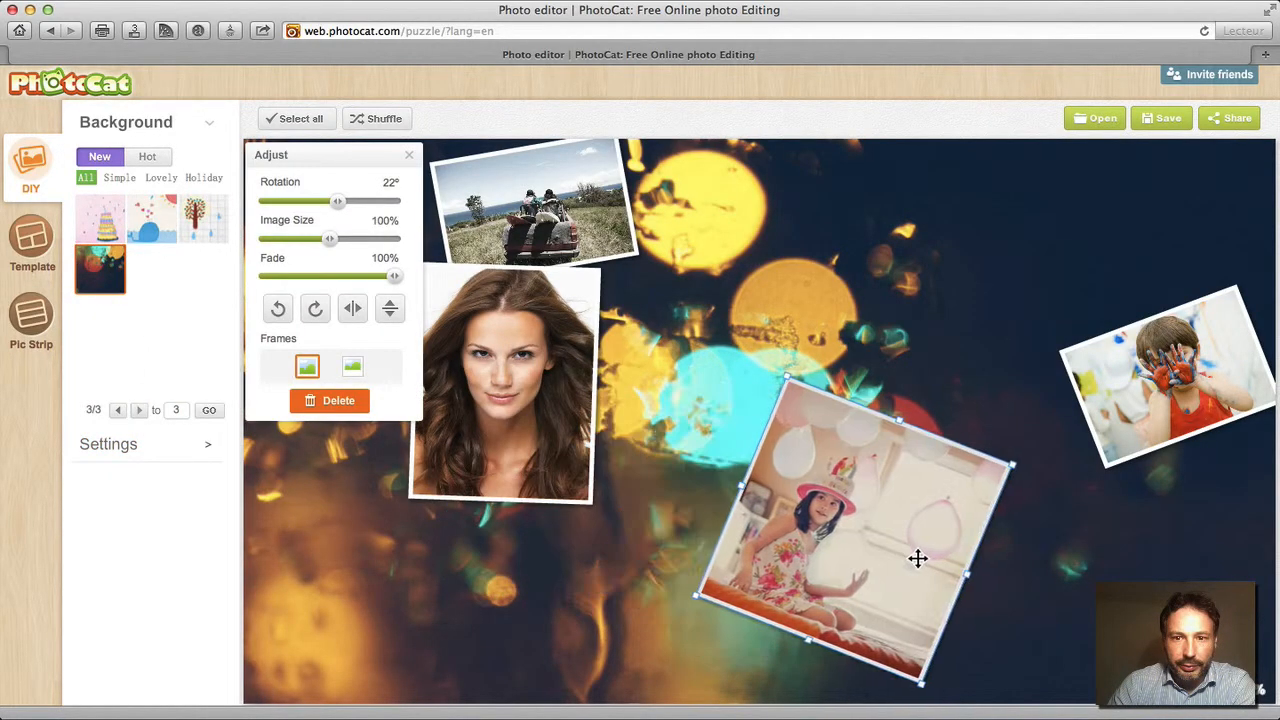
left_click(328, 405)
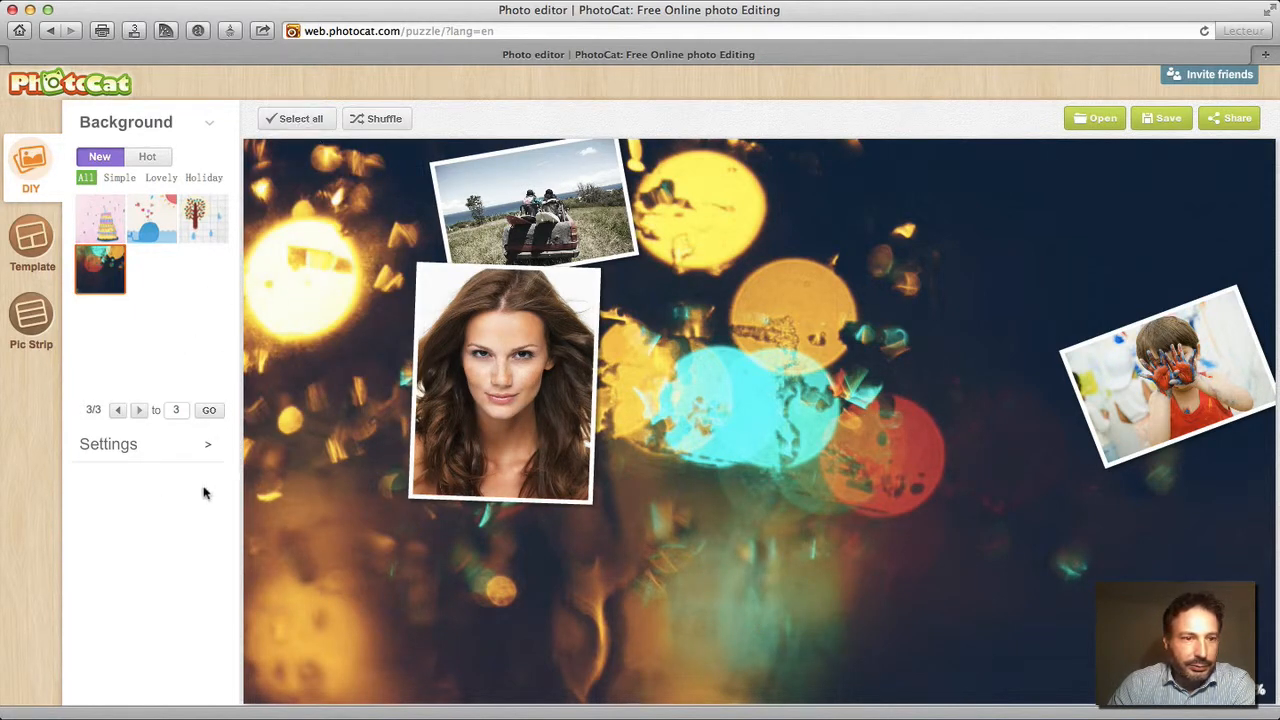
Lay out the photos as a Pic Strip, try the vertical orientation and return it to horizontal
left_click(31, 322)
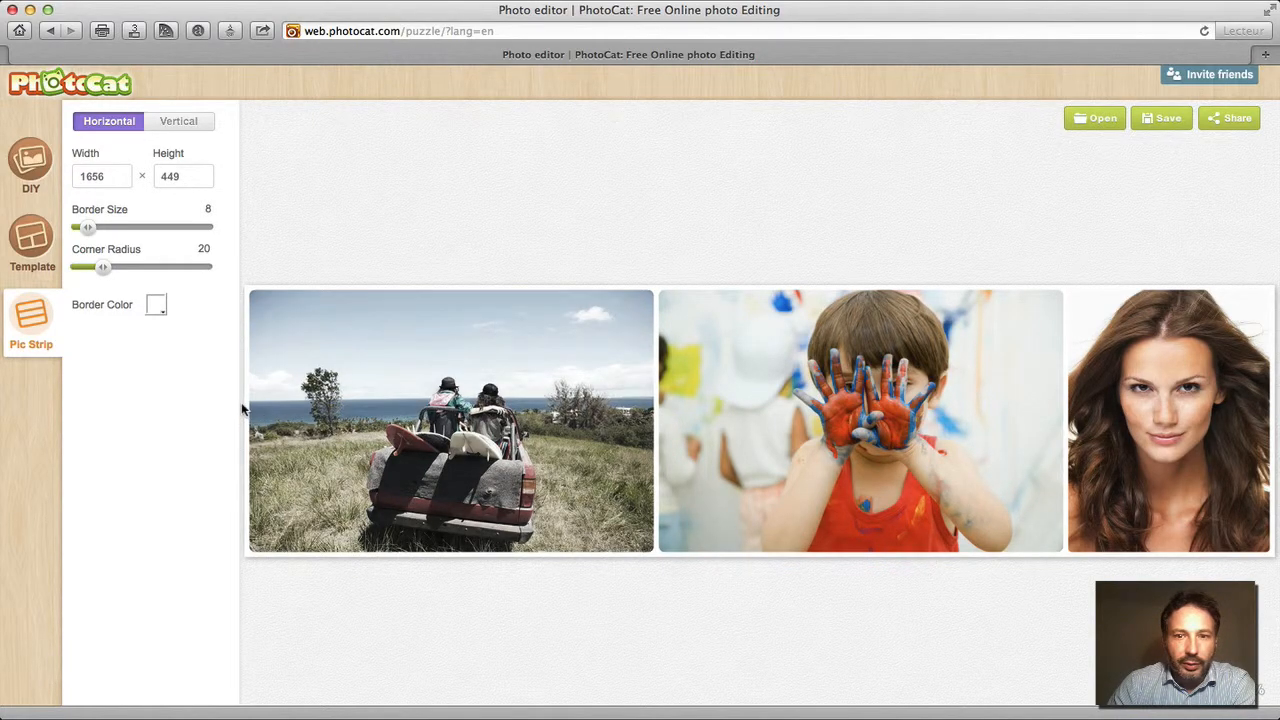
left_click(160, 124)
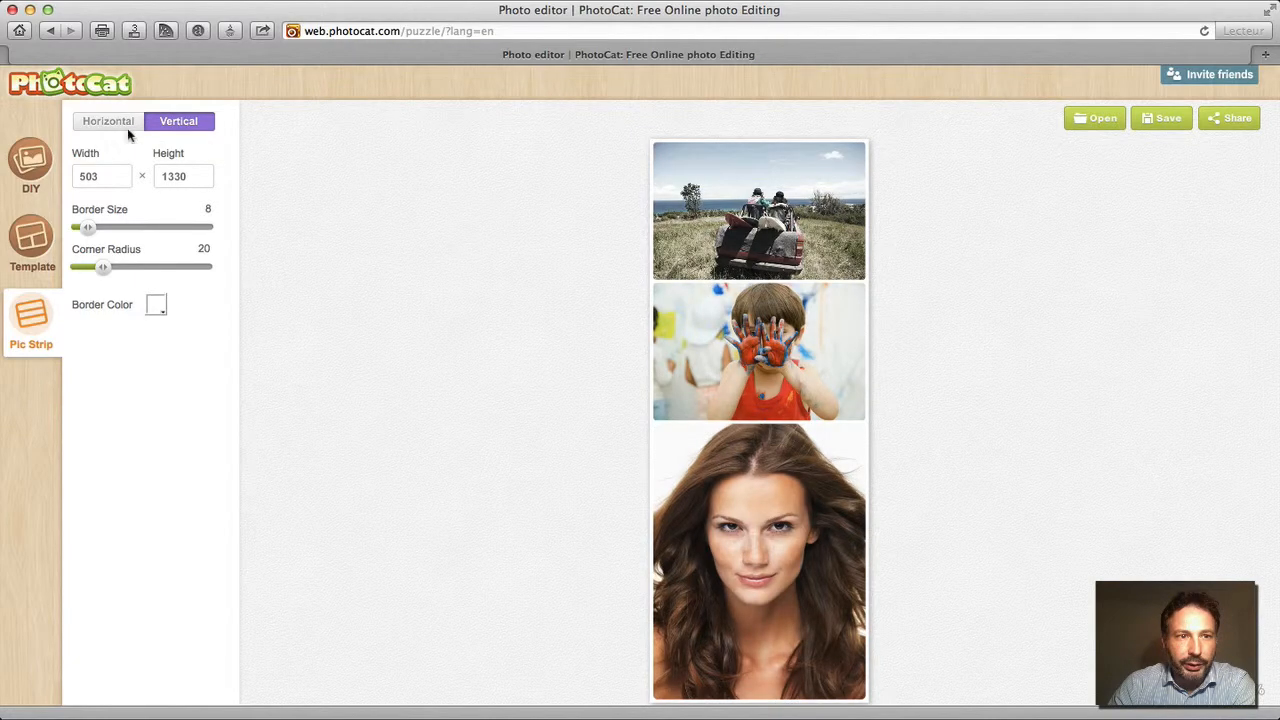
left_click(99, 130)
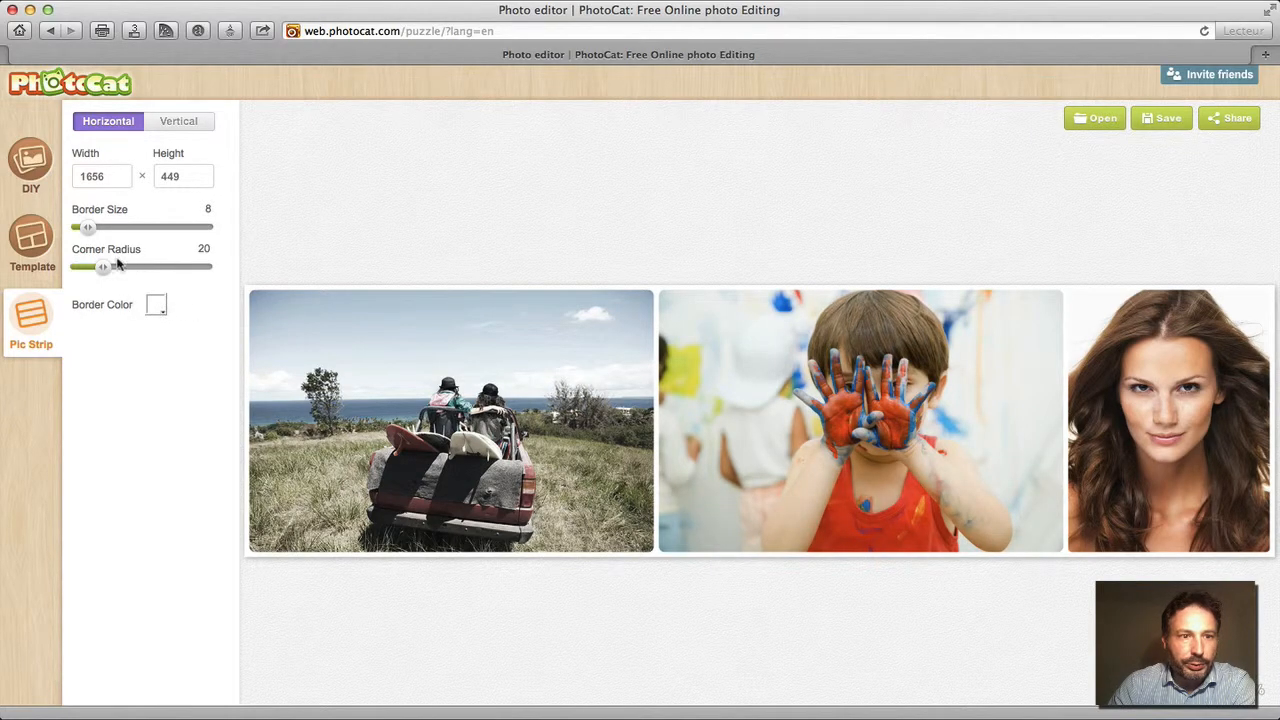
Set the strip's border size to 29 and corner radius to 26, and check the border color palette without choosing a color
left_click_drag(90, 230, 110, 268)
left_click(155, 306)
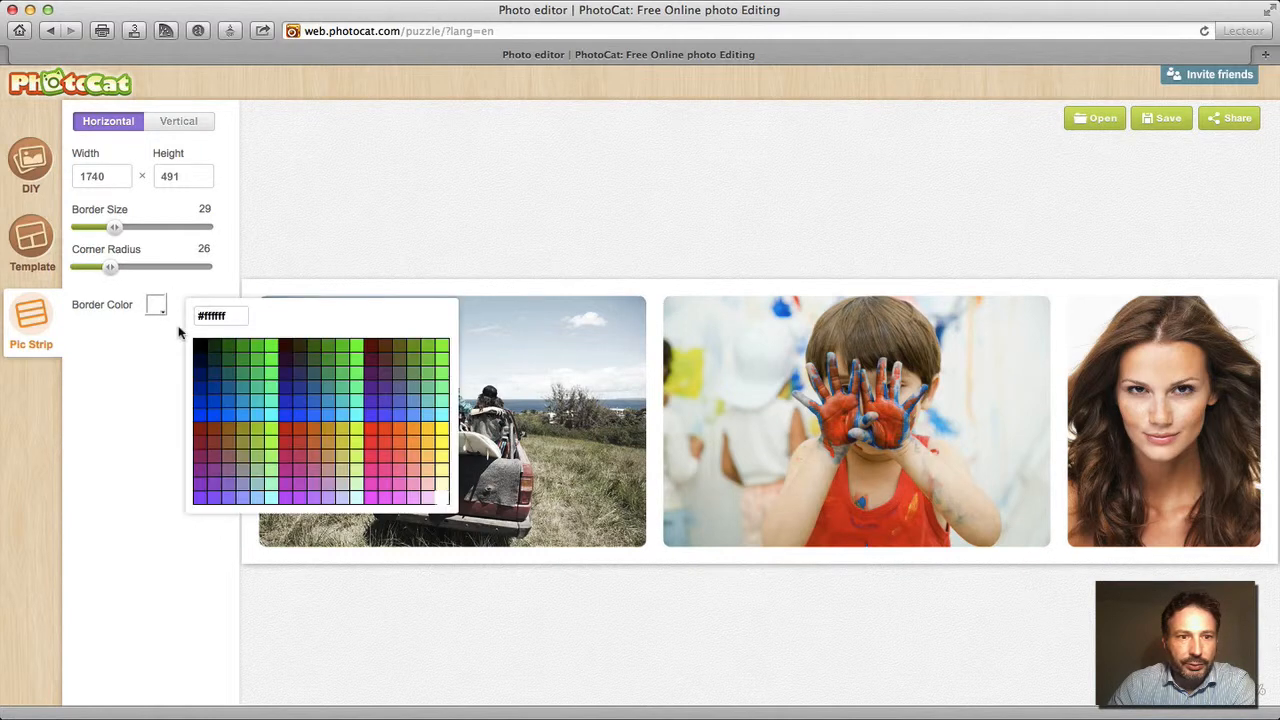
left_click(487, 207)
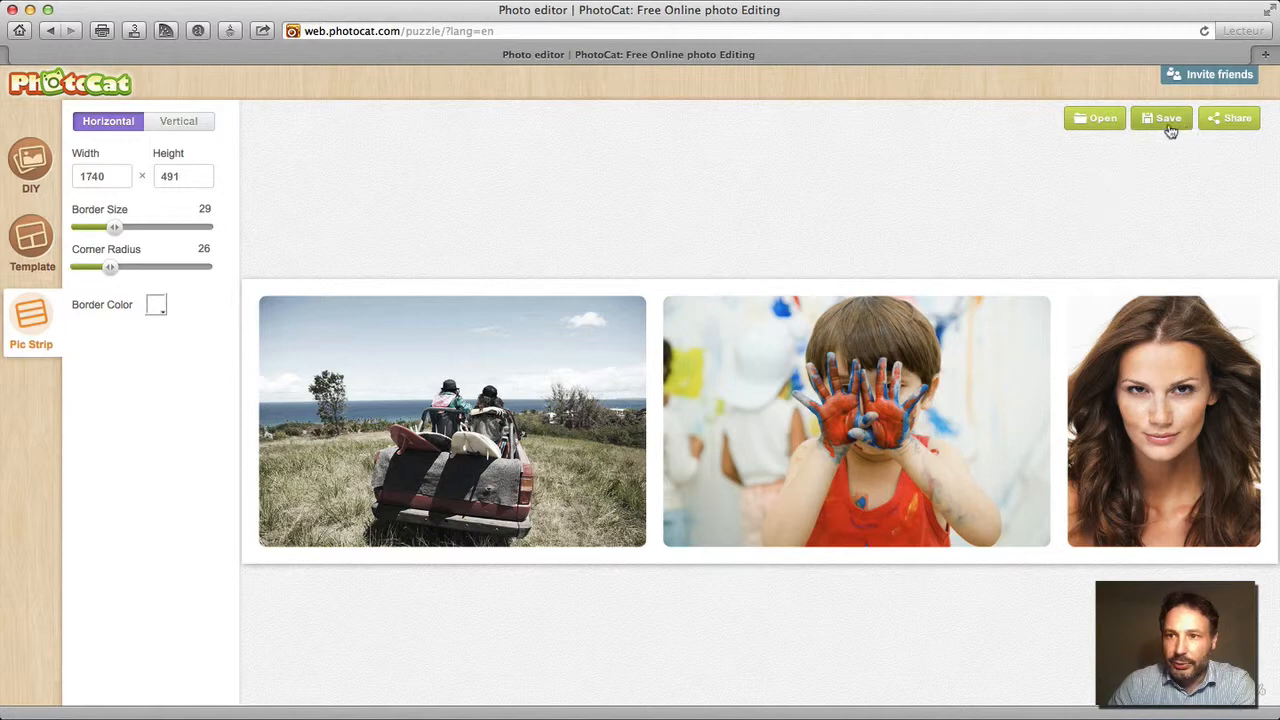
View the collage's sharing options and cancel without sharing
left_click(1236, 119)
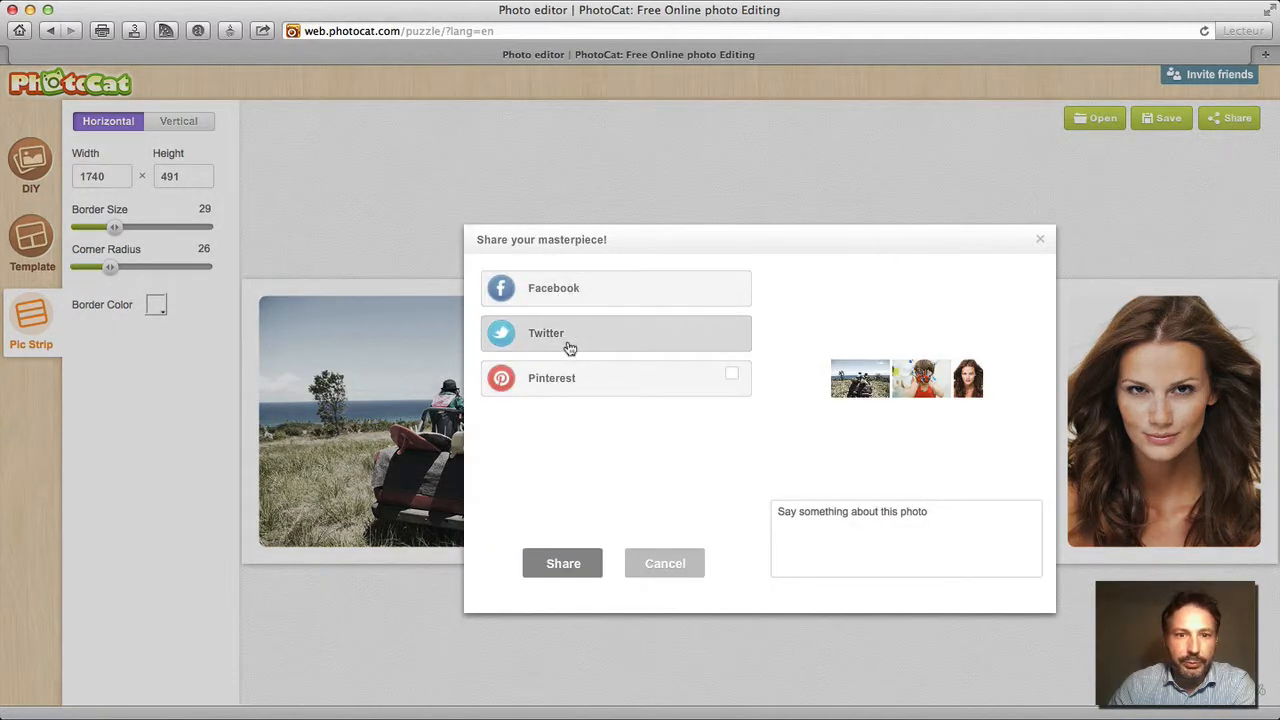
left_click(670, 571)
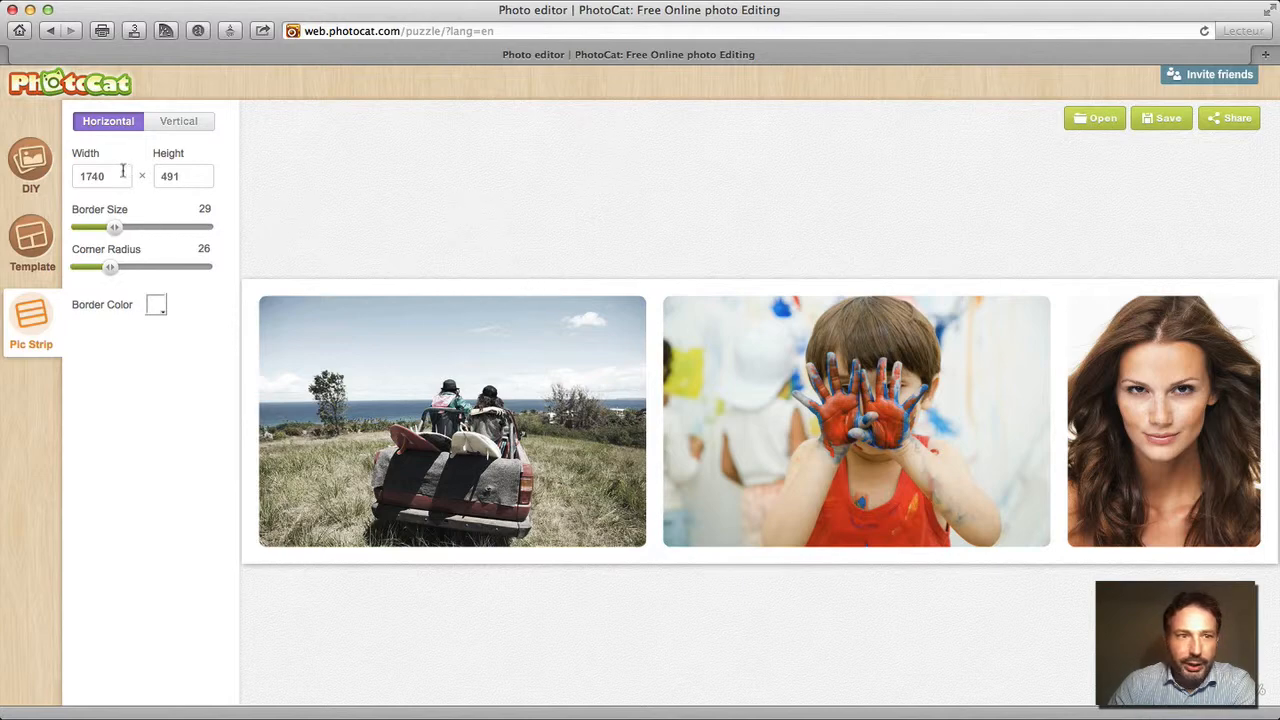
Switch the collage back to the DIY layout and on to the Template layout
left_click(31, 165)
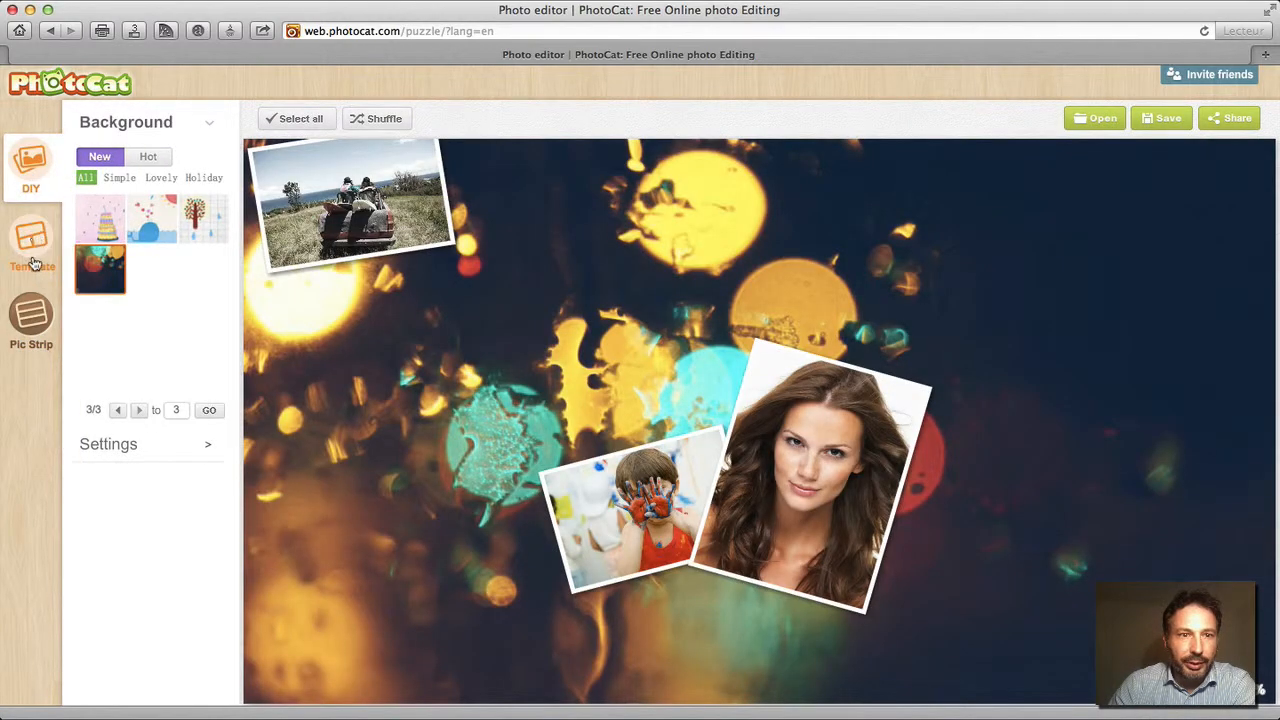
left_click(34, 255)
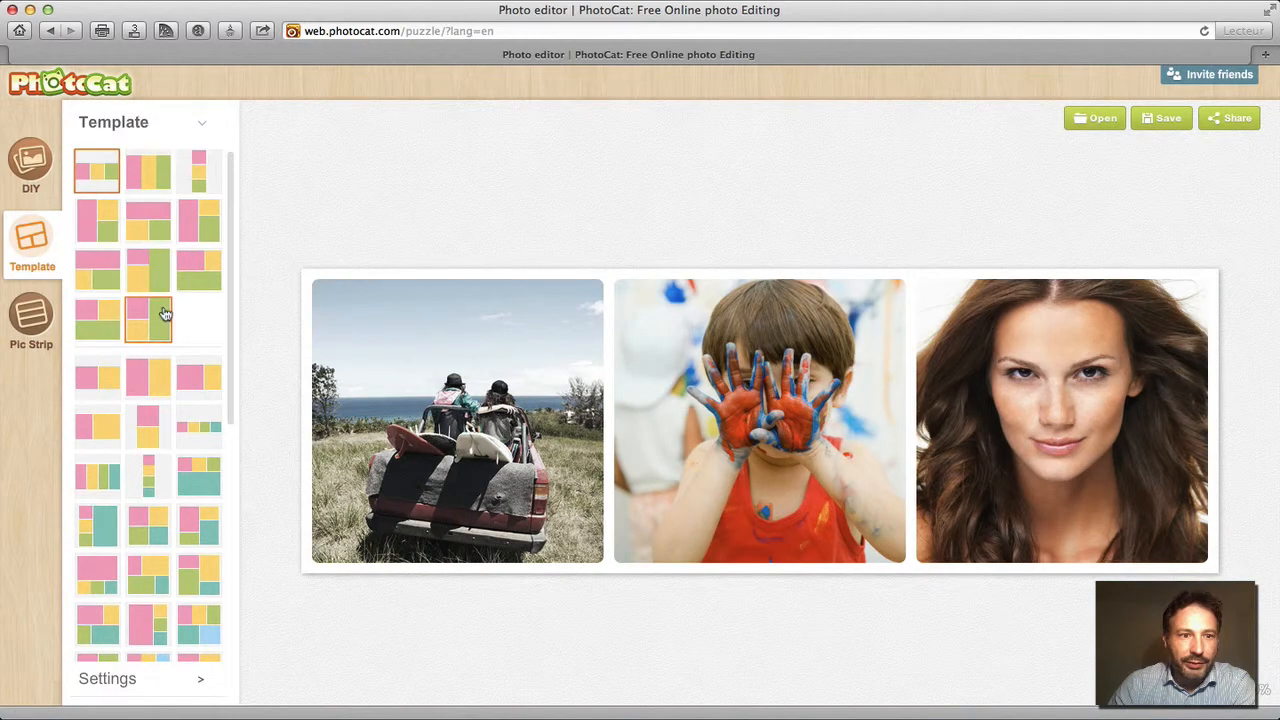
Apply the three-photo template with two photos above one wide photo, and return to the site's home page
left_click(105, 330)
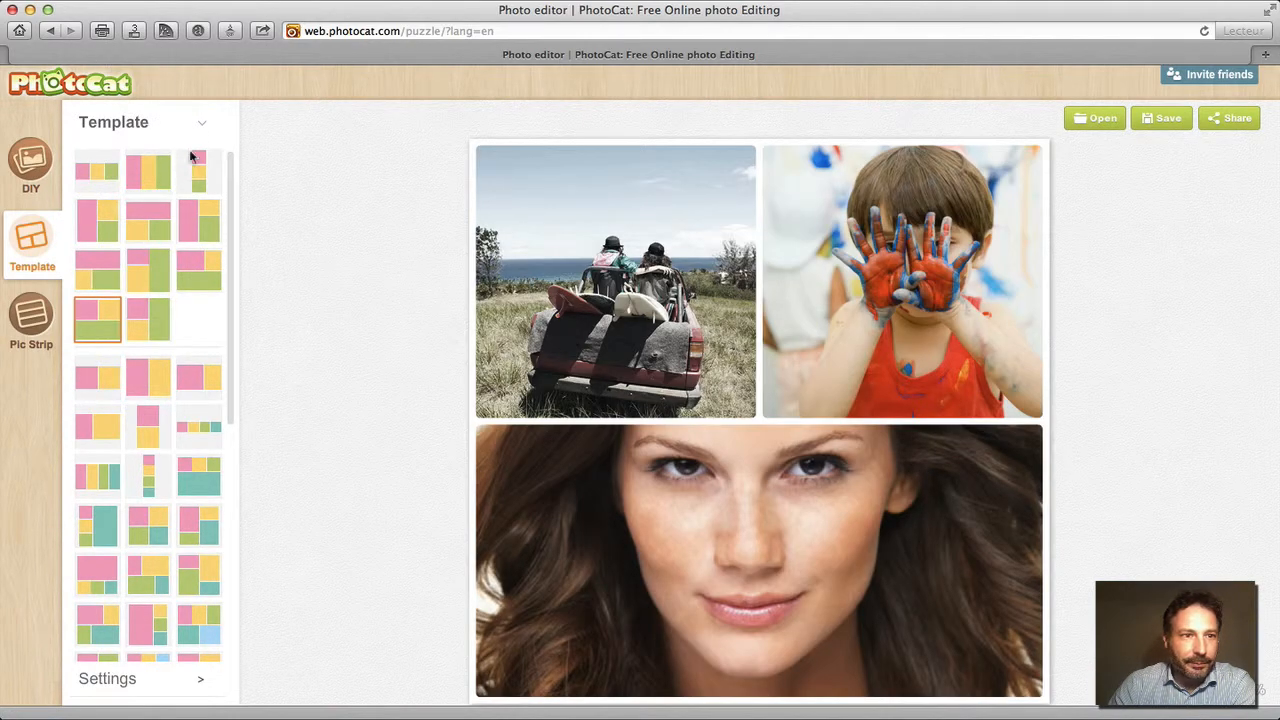
left_click(53, 83)
left_click(755, 256)
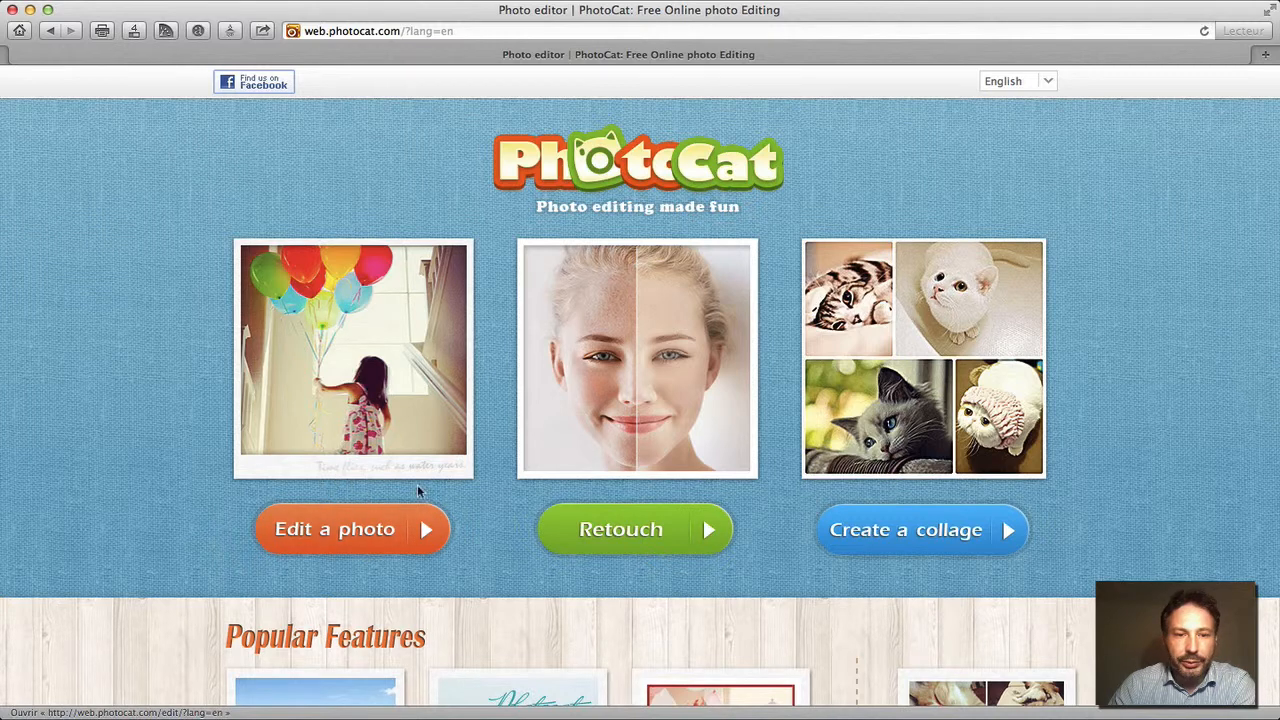
View the photo editing start page, go back to the home page and open the Retouch editor
left_click(376, 375)
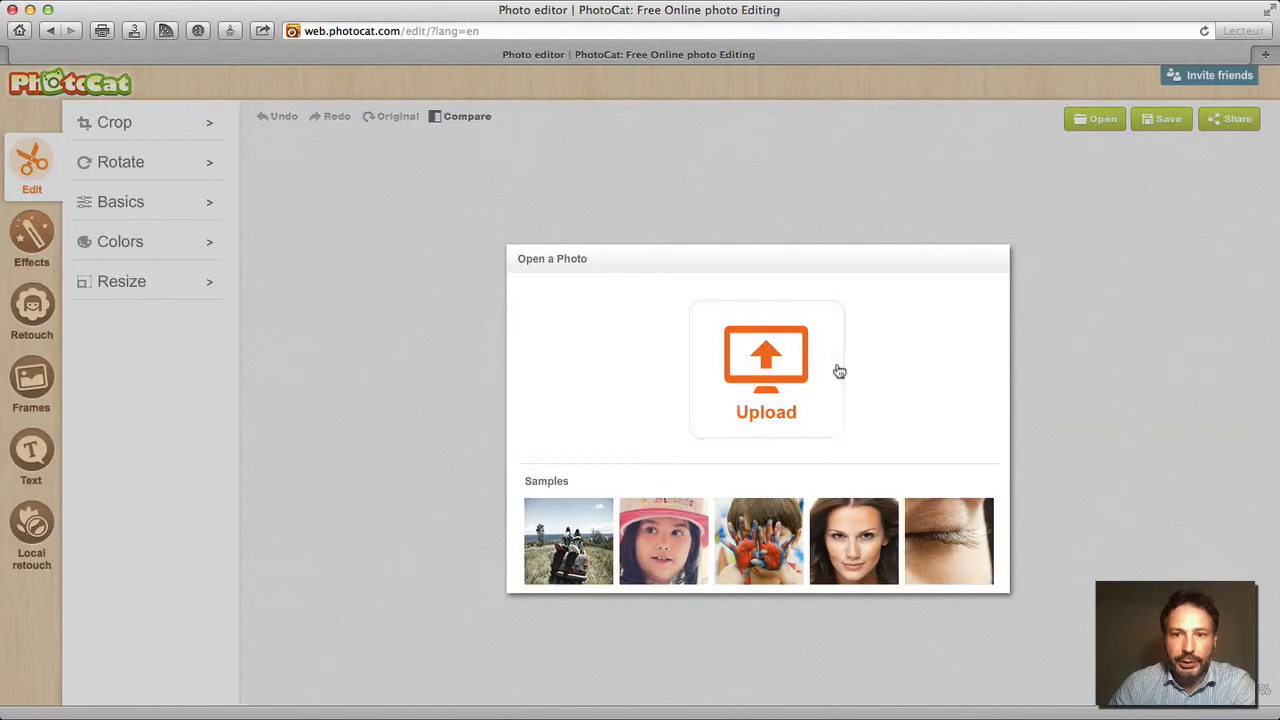
left_click(50, 31)
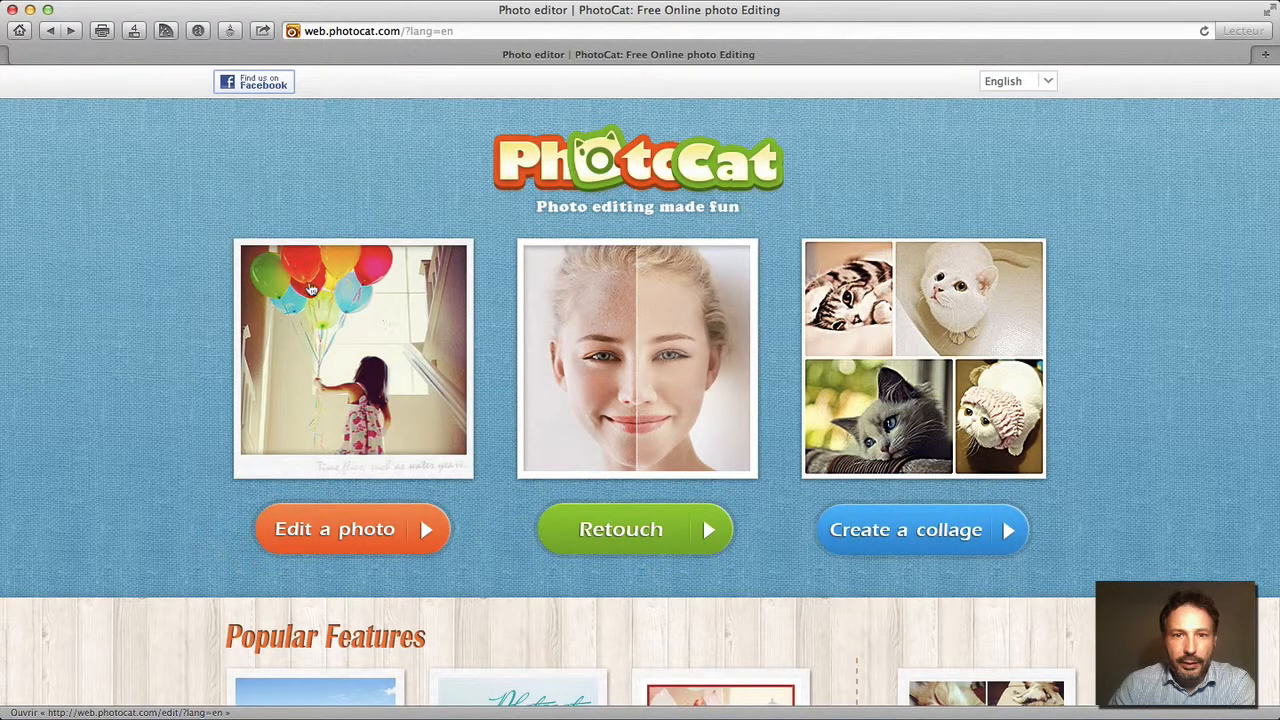
left_click(656, 348)
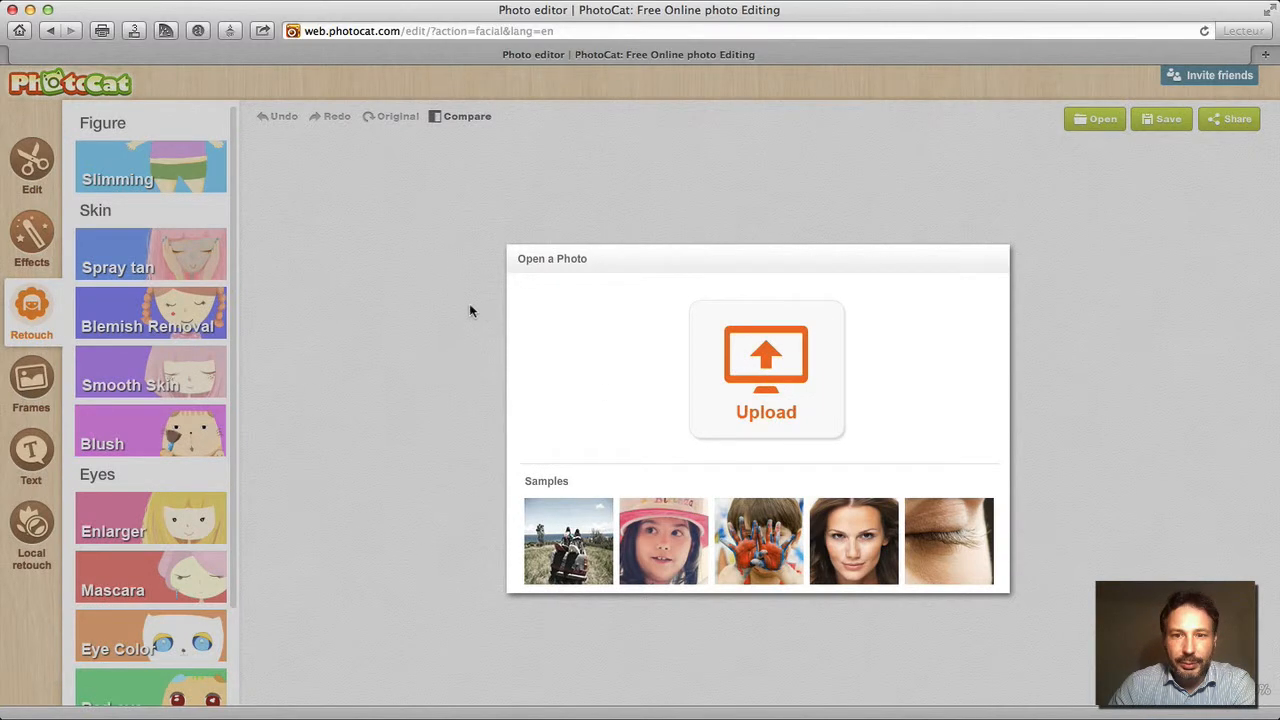
Upload the image Fotolia_769154_L.jpg from the Photos folder into the editor
left_click(757, 372)
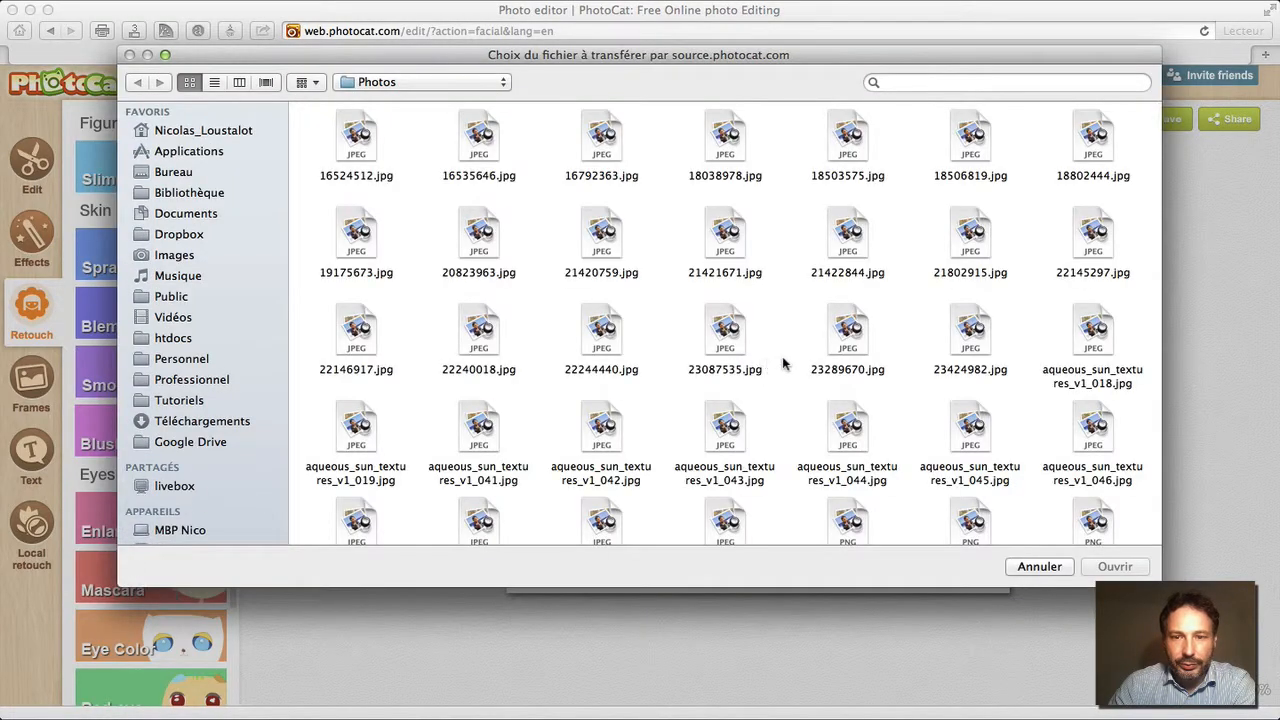
scroll(812, 362, "down", 4)
scroll(812, 362, "down", 8)
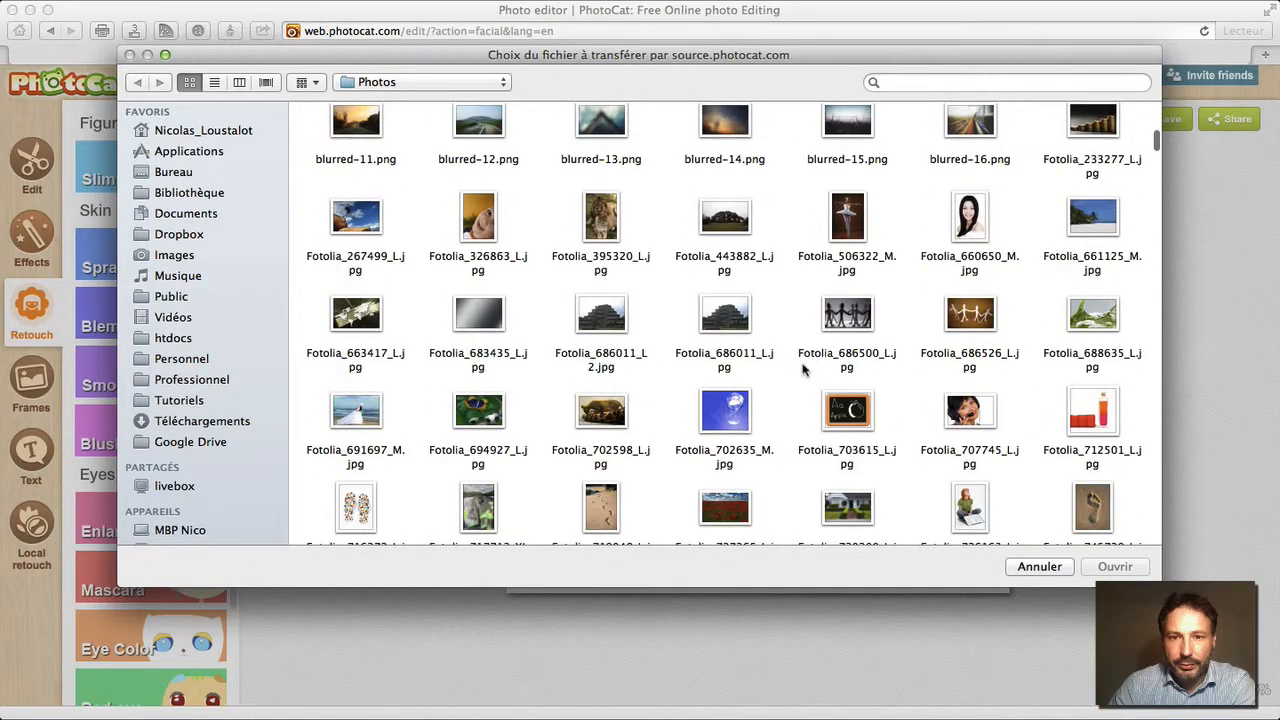
scroll(800, 373, "down", 7)
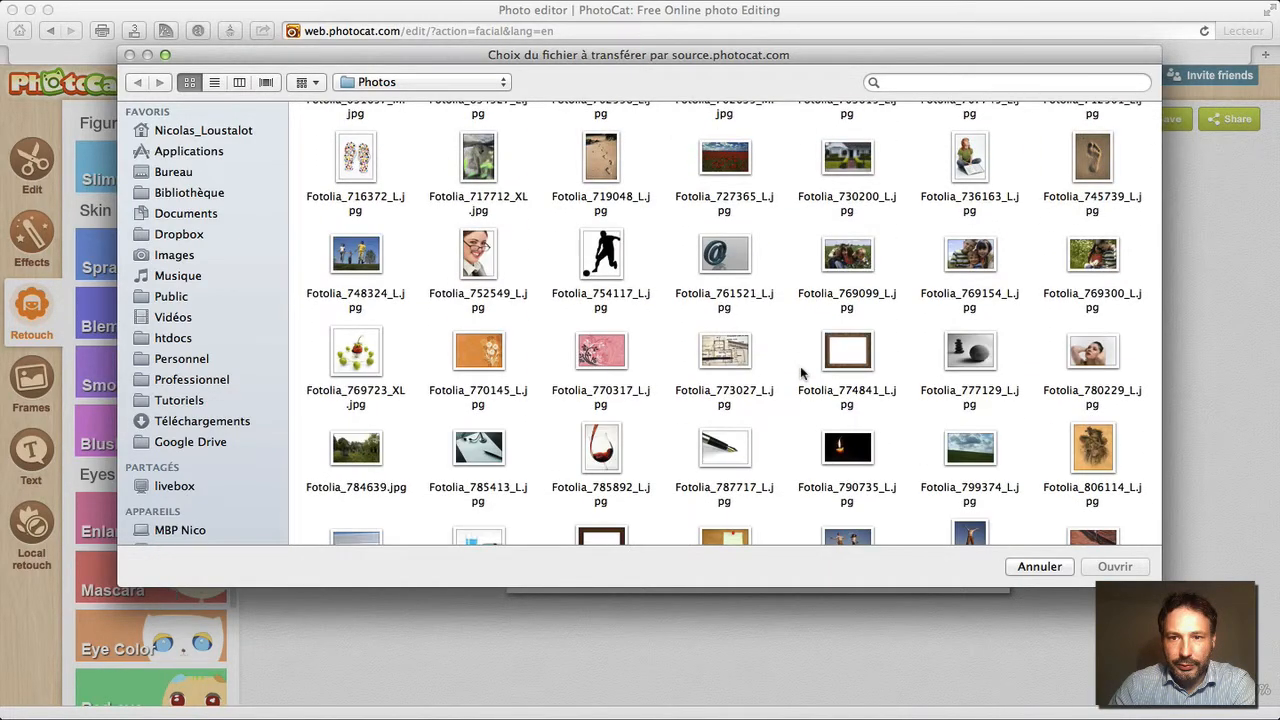
left_click(962, 258)
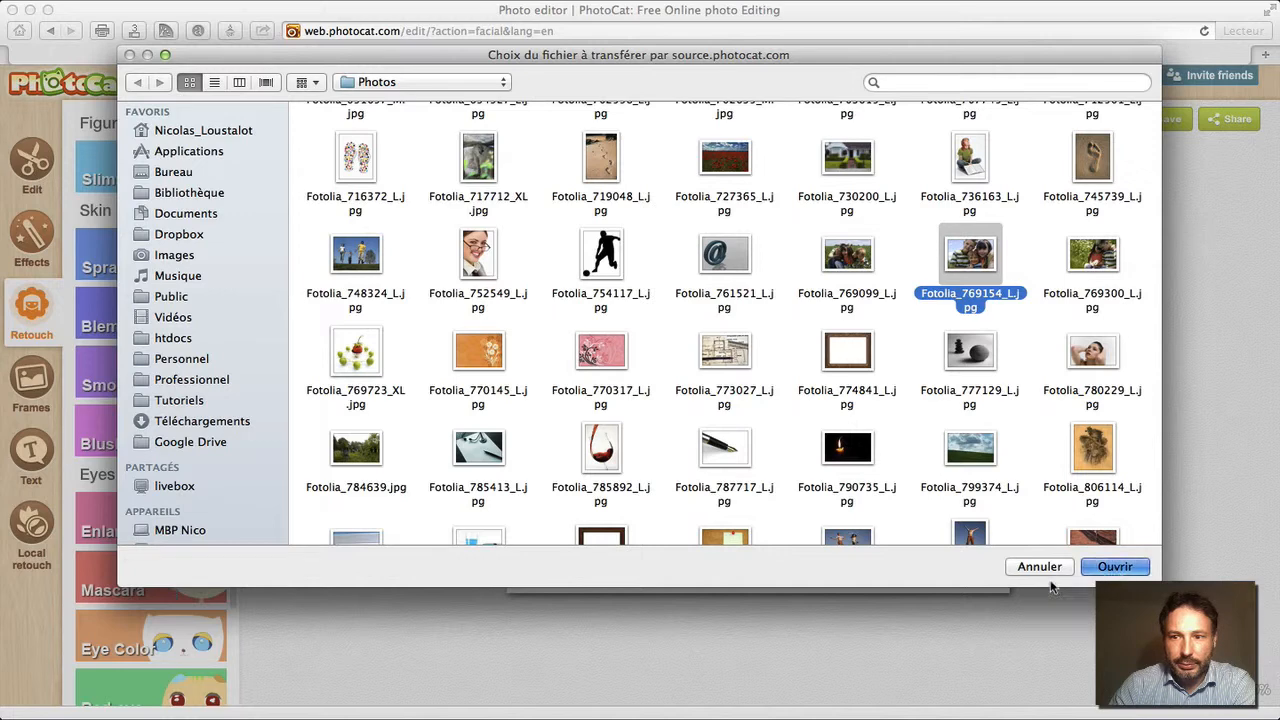
key("Return")
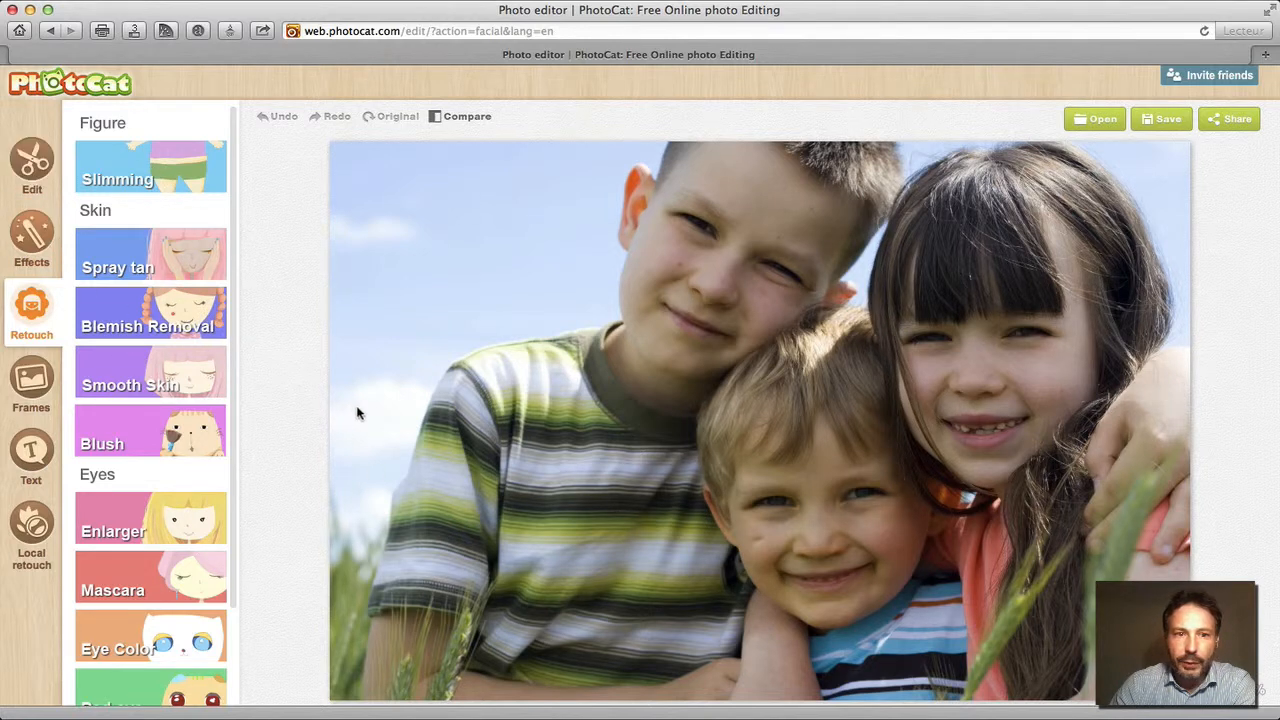
Try a crop with kept proportions, enlarging the crop area to 1432 × 955, and cancel it
left_click(31, 165)
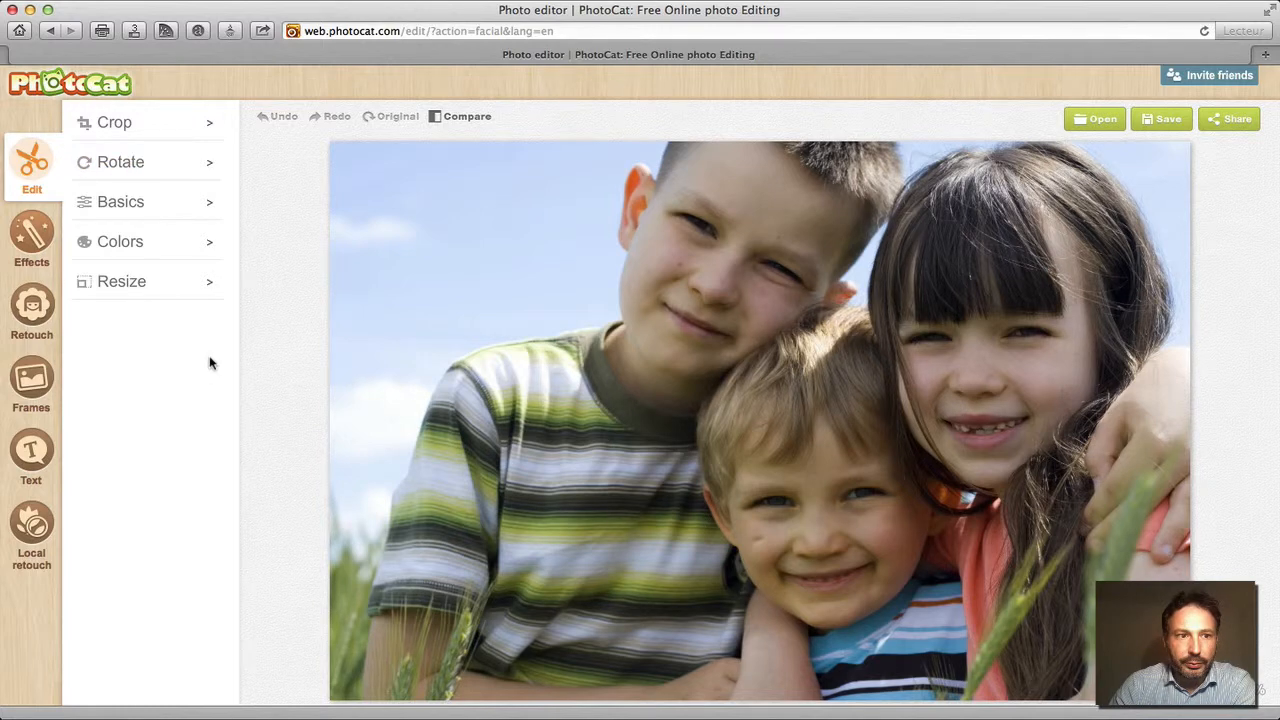
left_click(135, 134)
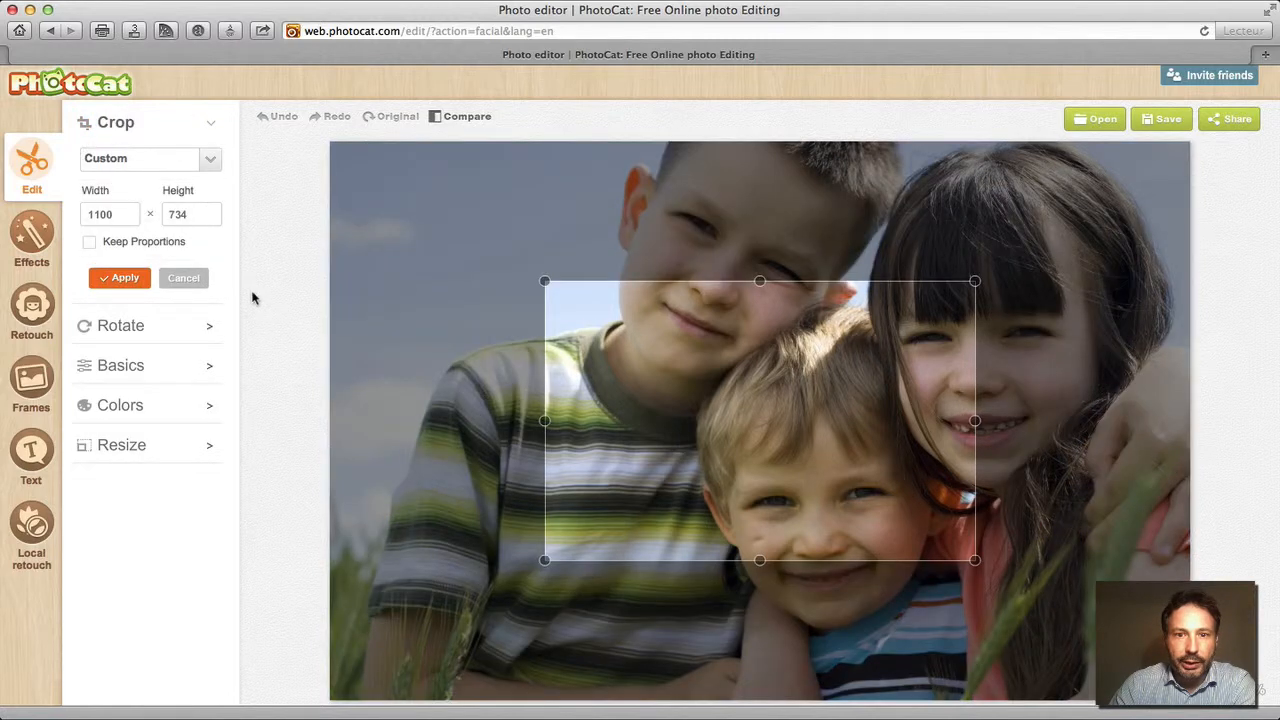
left_click(116, 245)
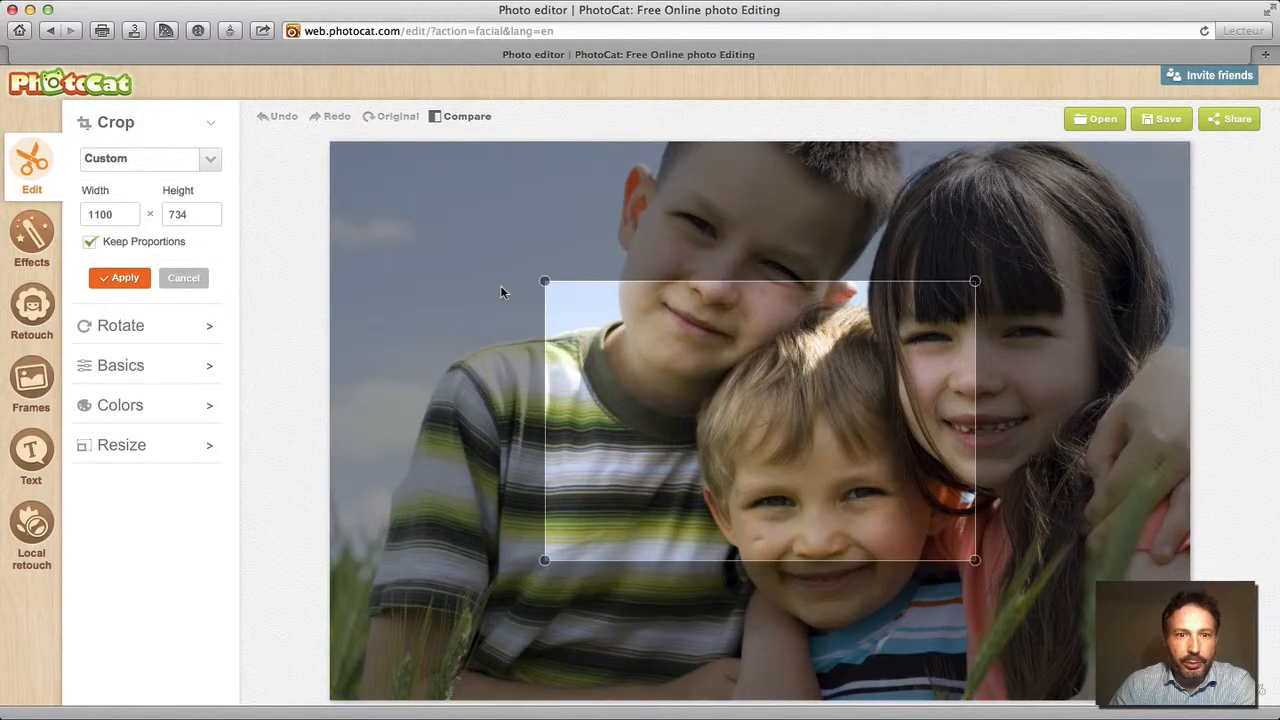
left_click_drag(544, 281, 415, 197)
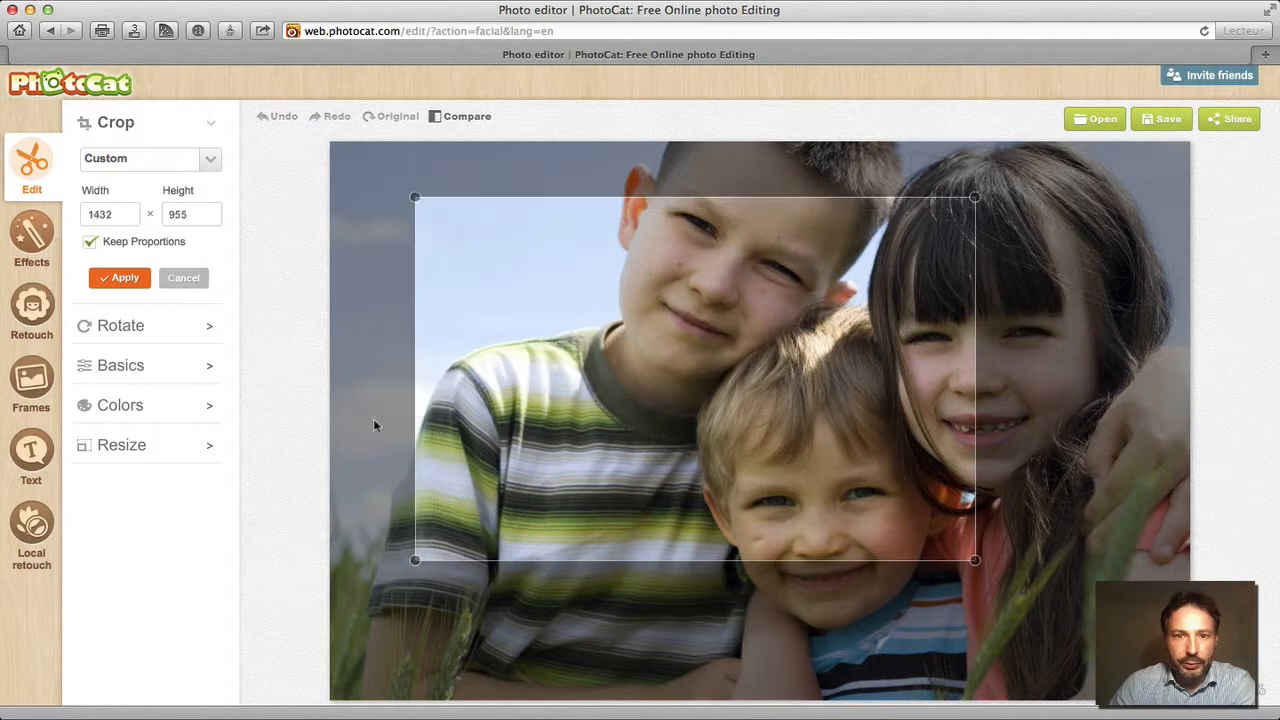
left_click(163, 282)
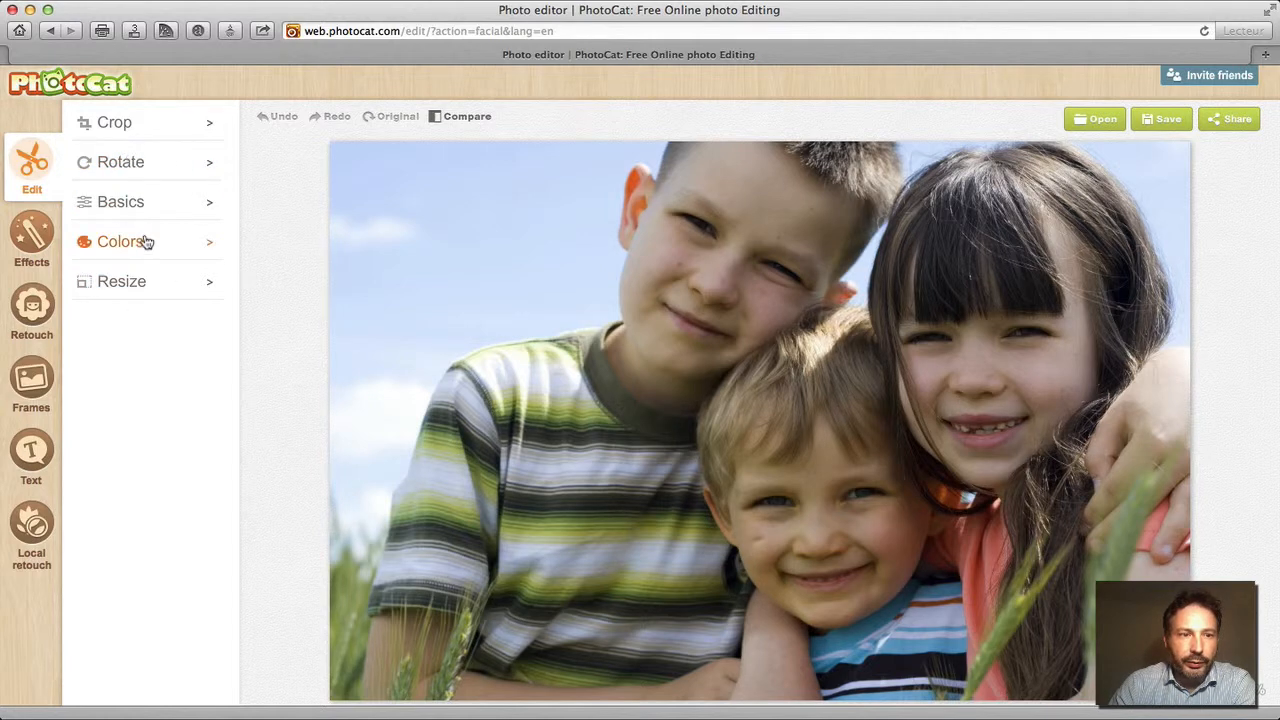
View the Basics and Colors adjustment settings and cancel each without changing anything
left_click(207, 210)
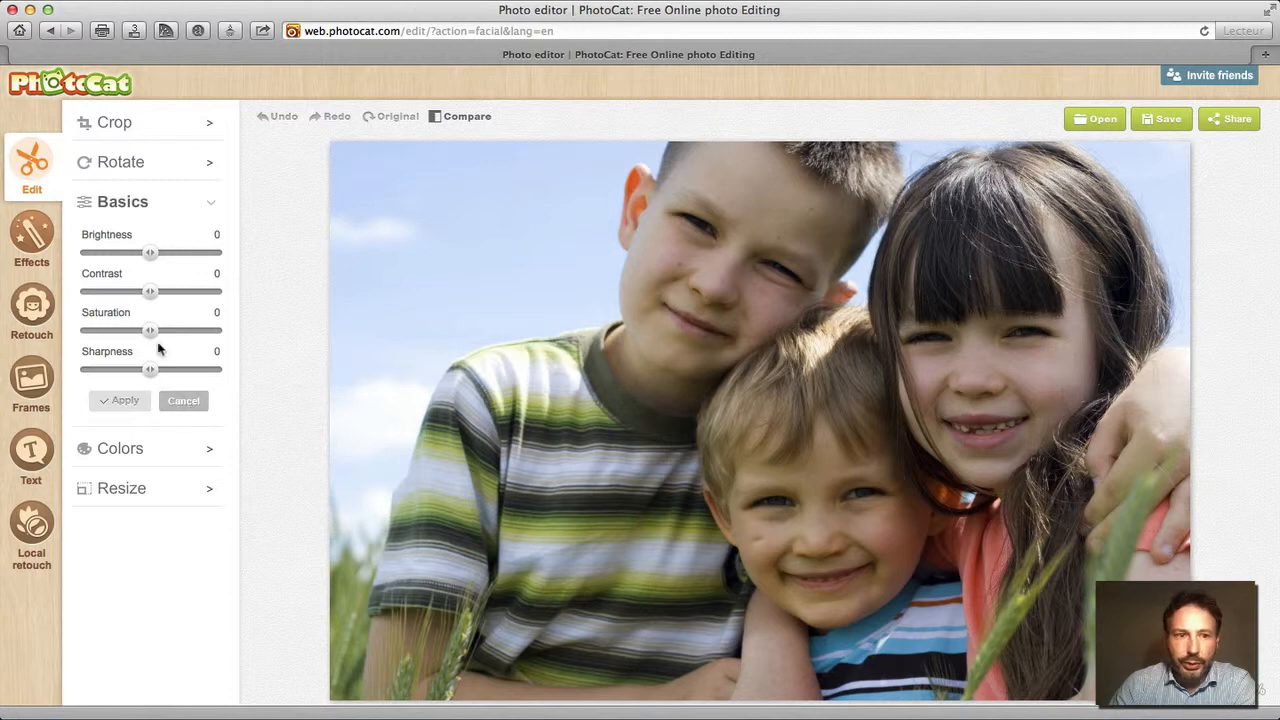
left_click(186, 401)
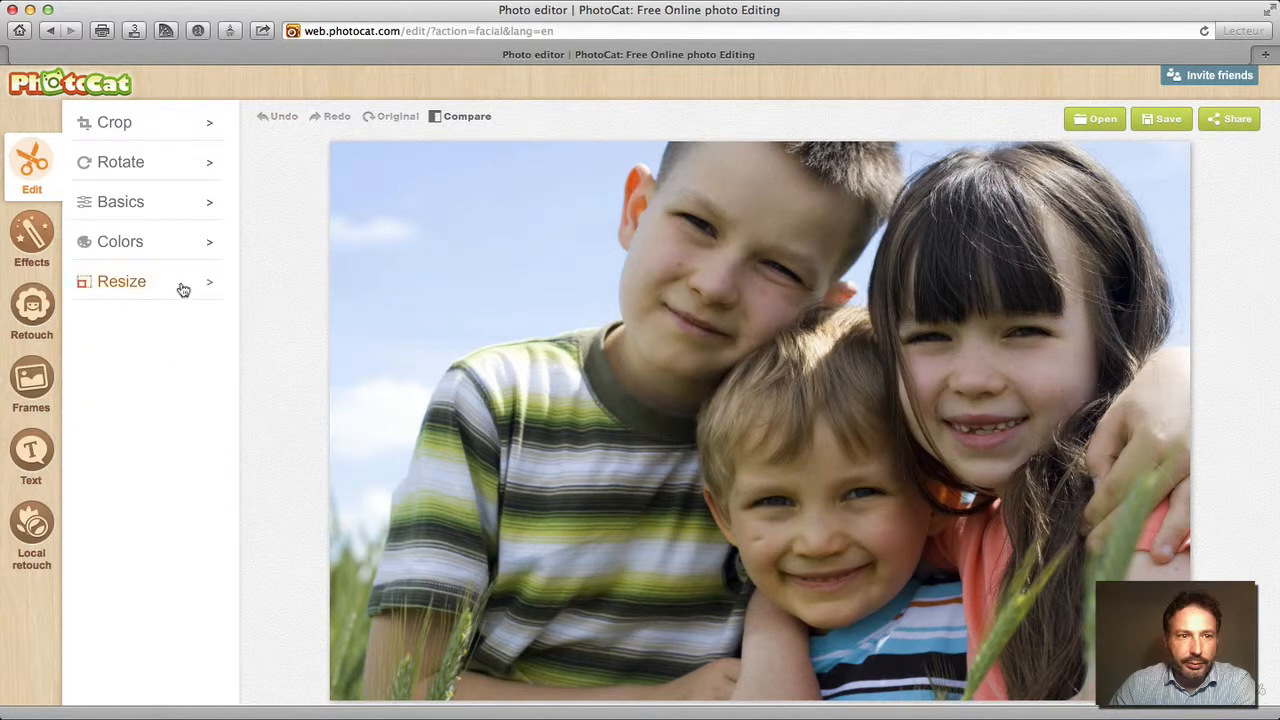
left_click(207, 248)
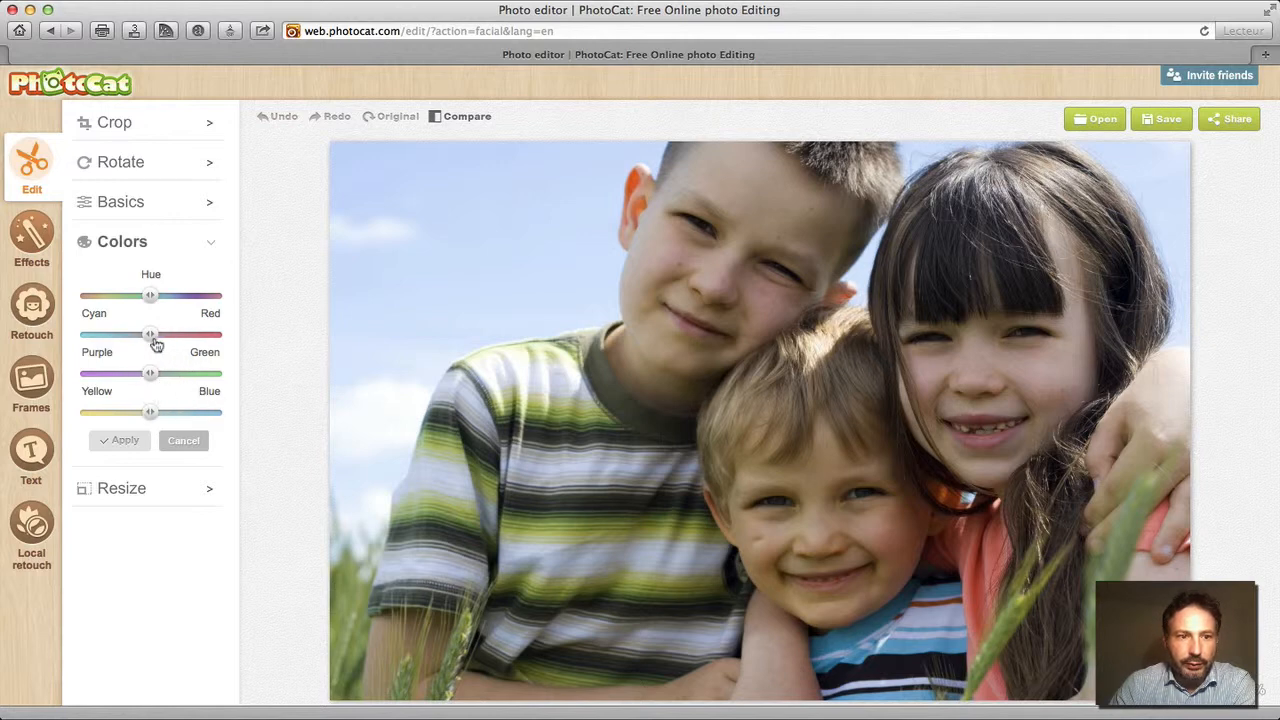
left_click(184, 443)
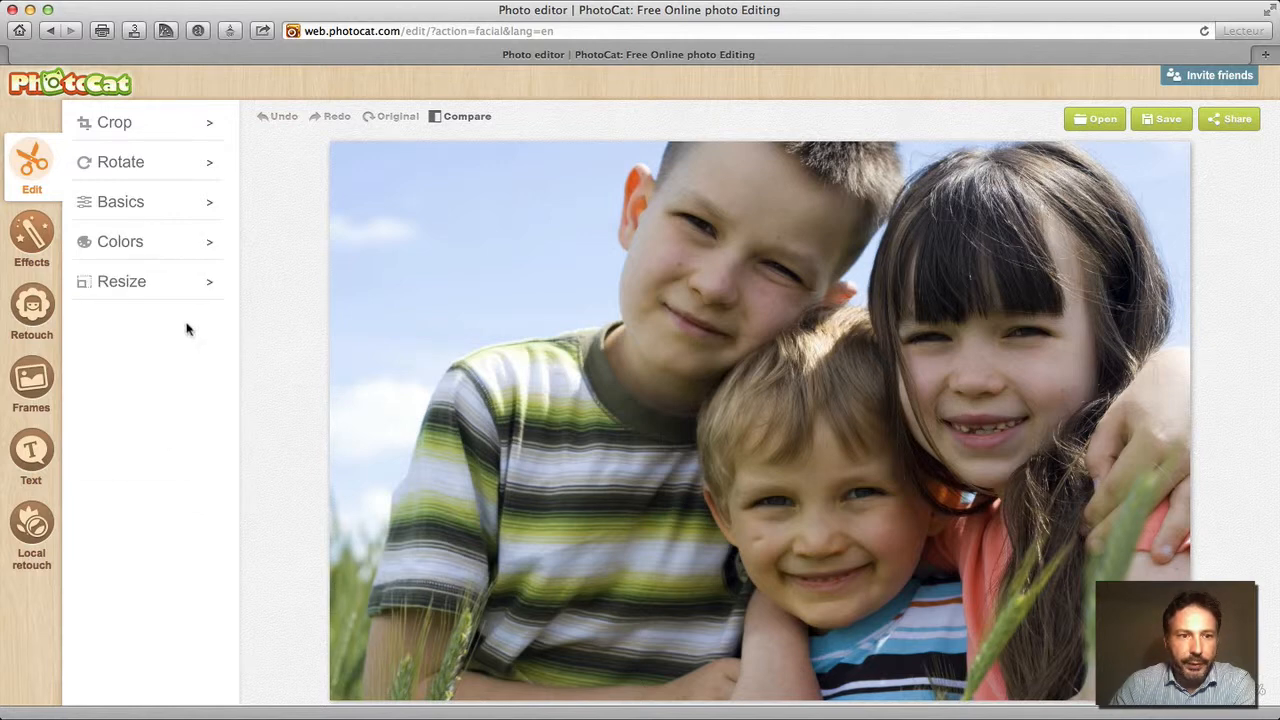
View the Resize settings, select the width value and cancel without resizing the photo
left_click(180, 289)
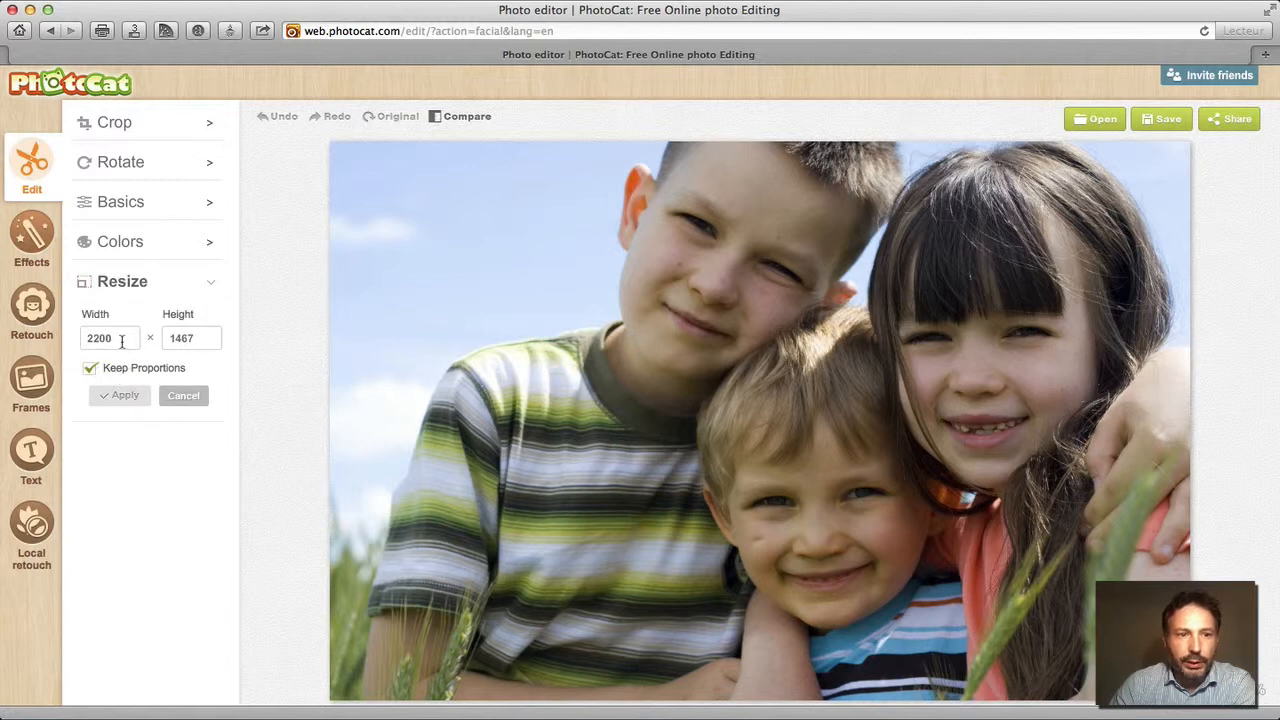
left_click_drag(121, 341, 68, 342)
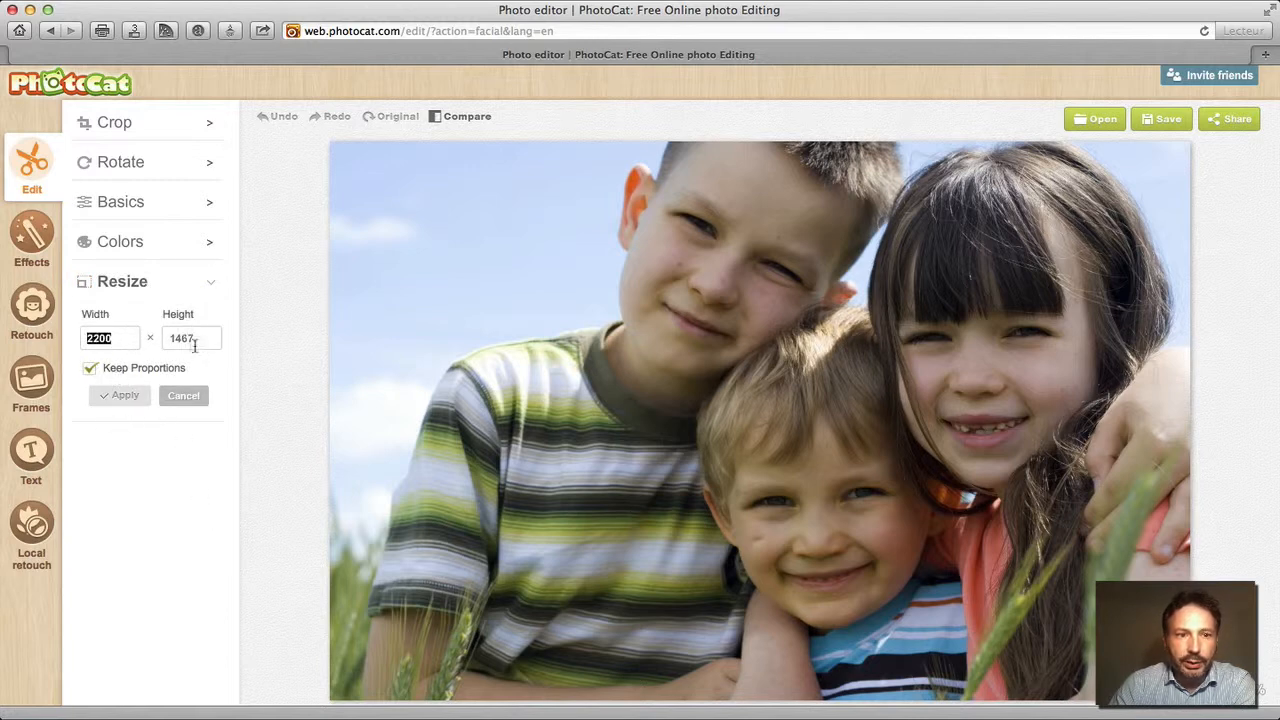
left_click(192, 397)
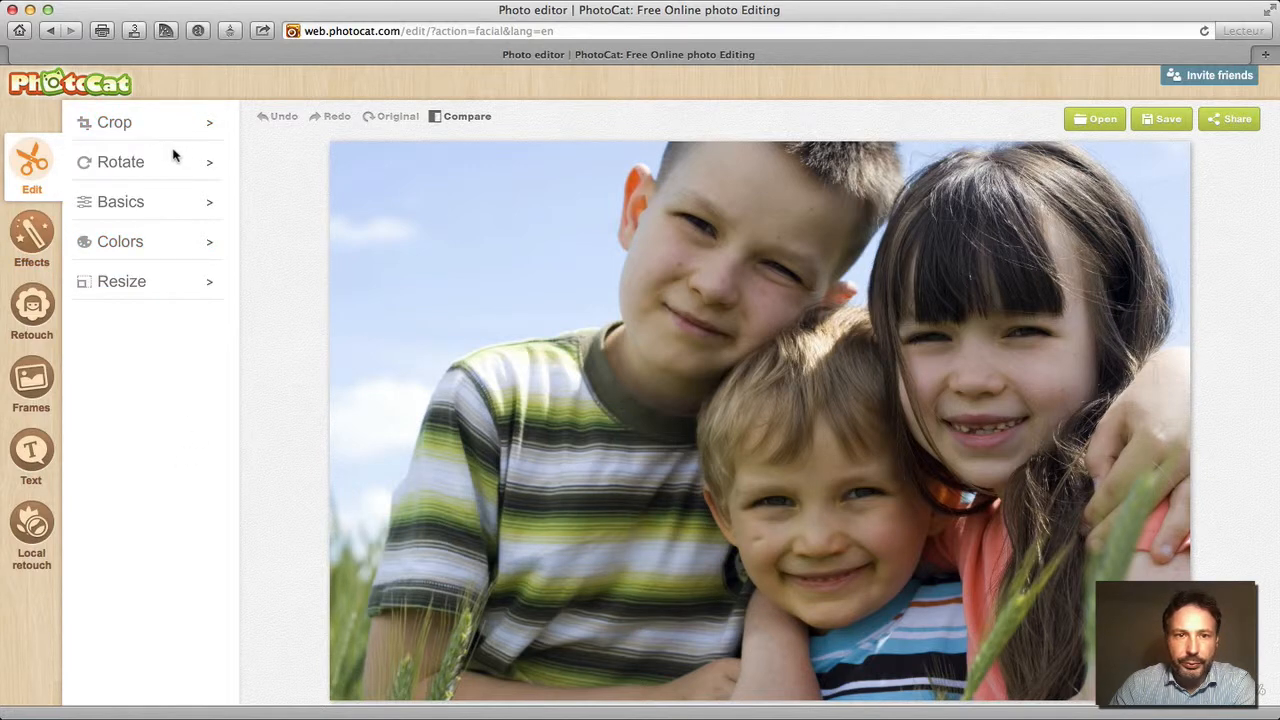
Preview the LOMO effect from the Lomo category on the photo and cancel it
left_click(58, 260)
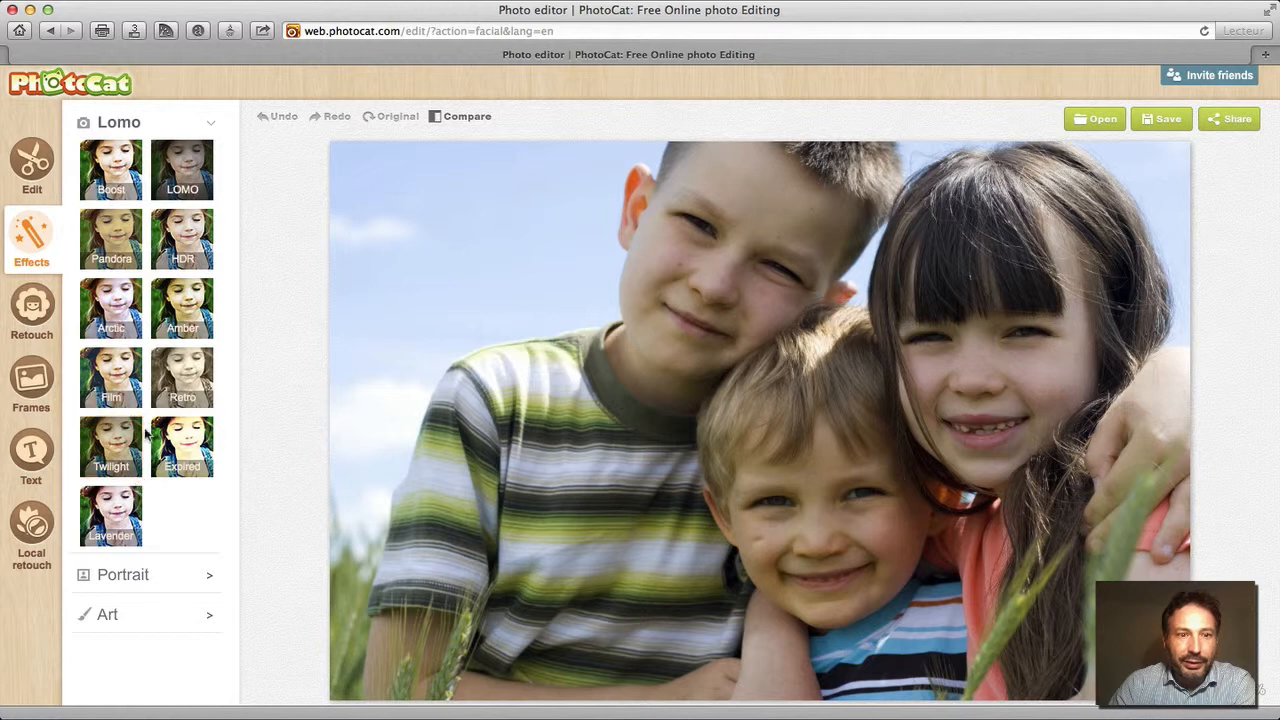
left_click(184, 187)
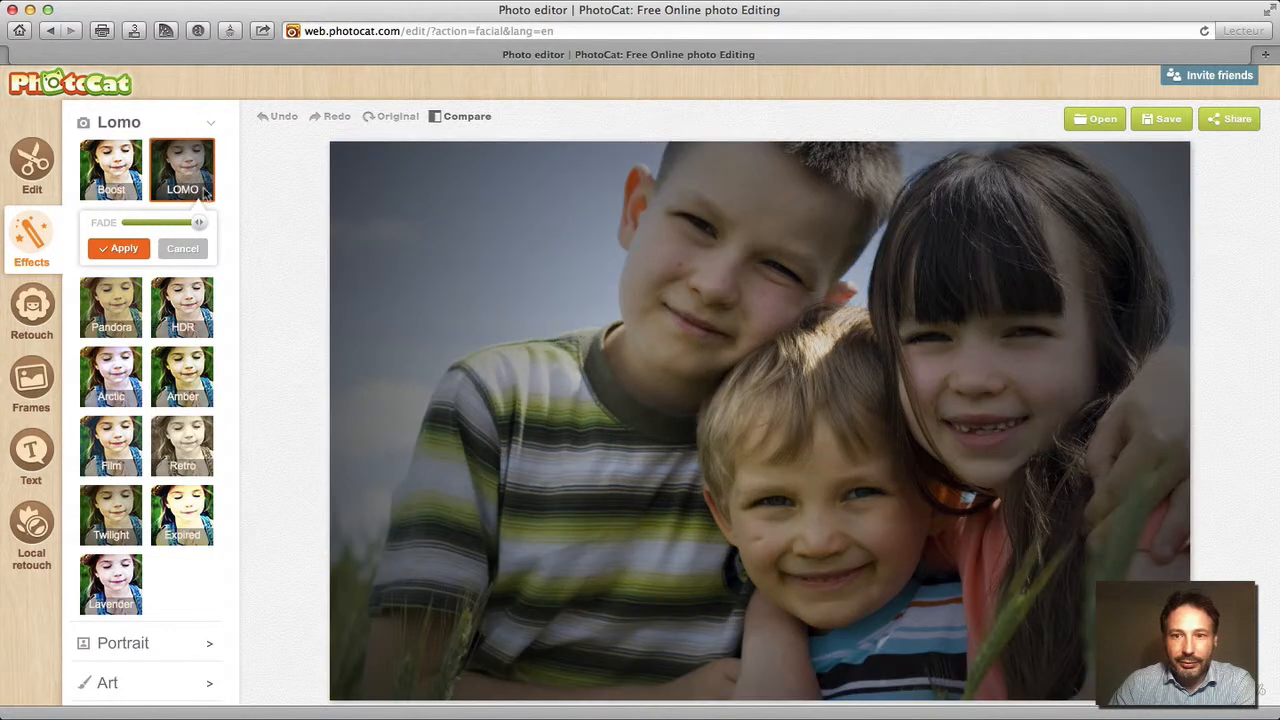
left_click(184, 249)
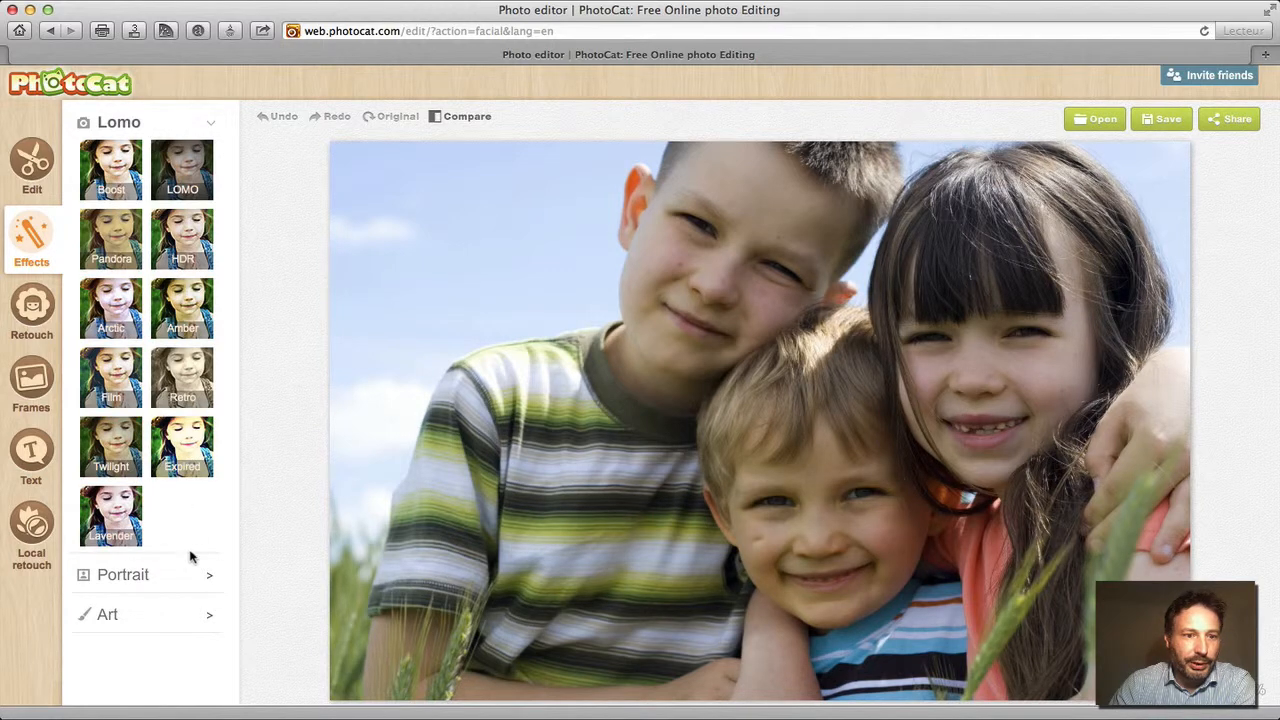
Preview the Abao effect from the Portrait category on the photo and cancel it
left_click(183, 586)
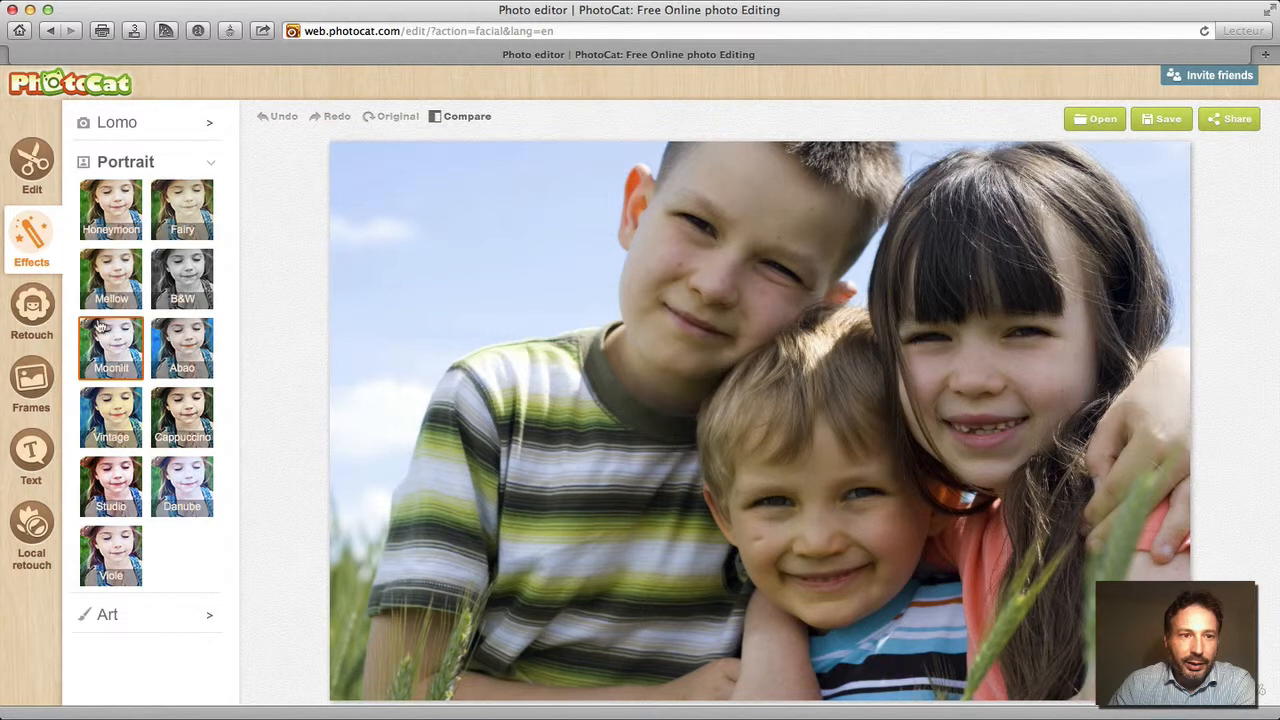
left_click(179, 362)
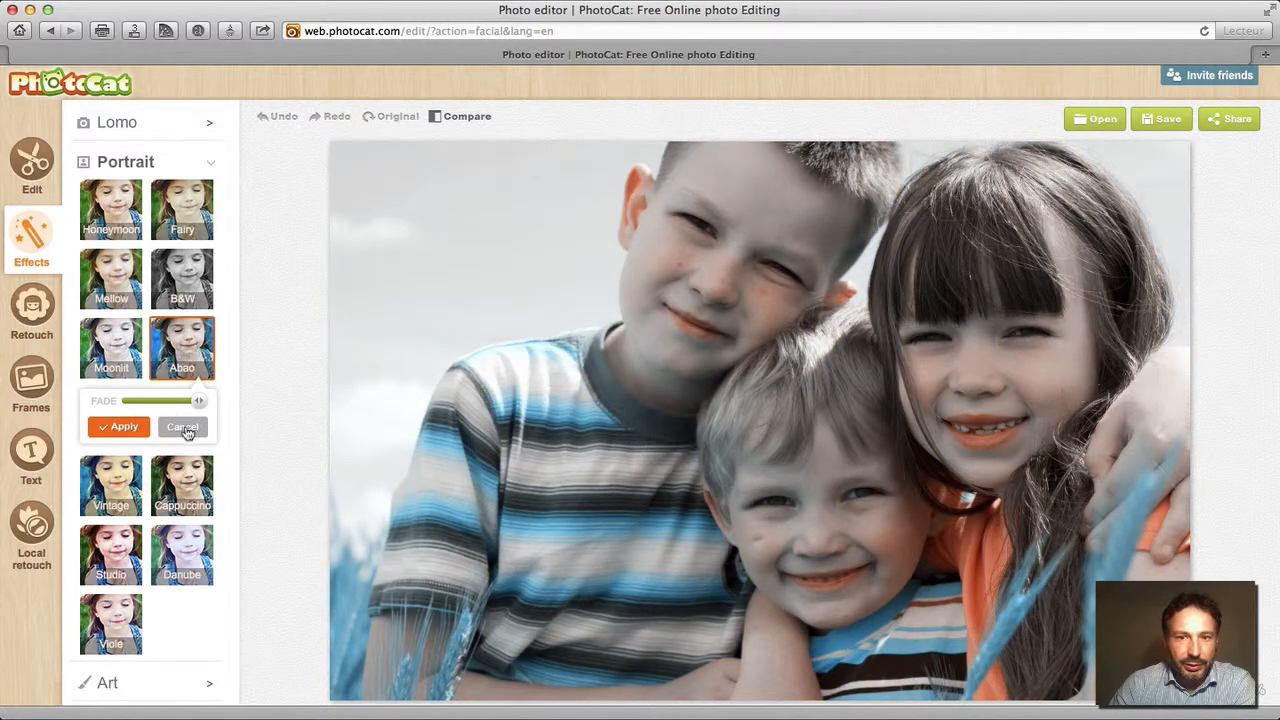
left_click(184, 430)
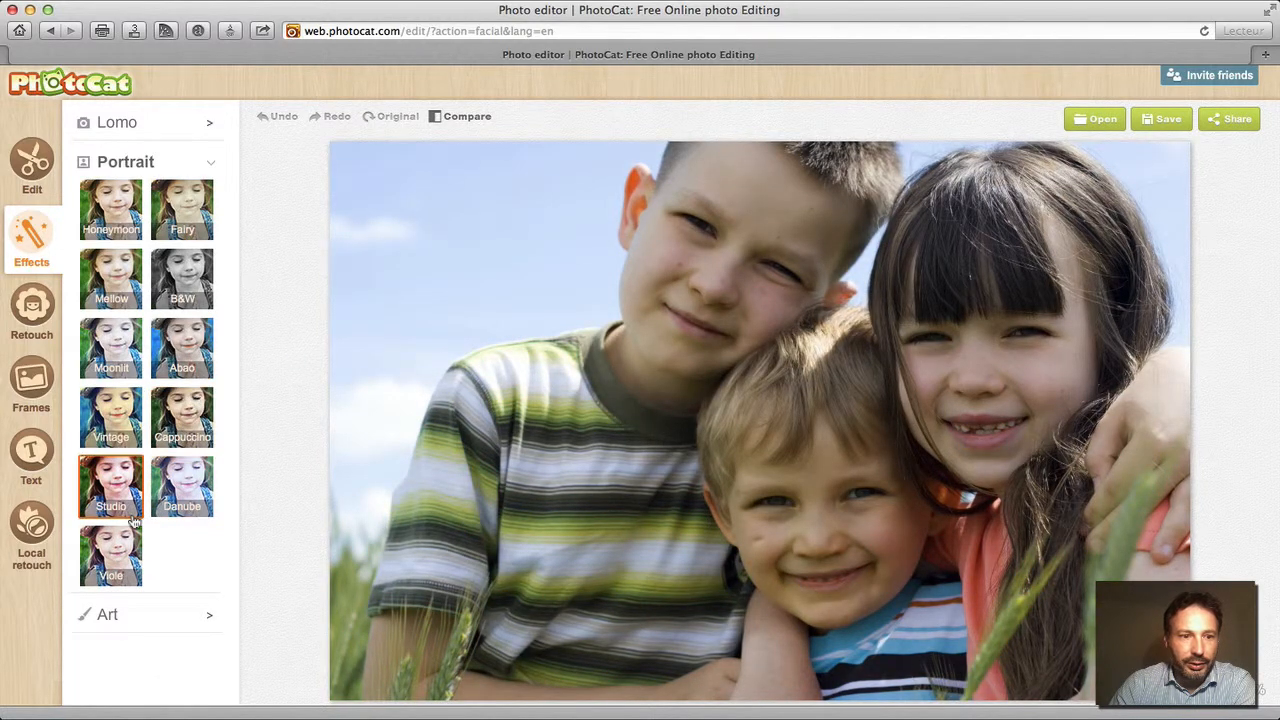
Preview the Sketch-A effect from the Art category on the photo and cancel it
left_click(202, 619)
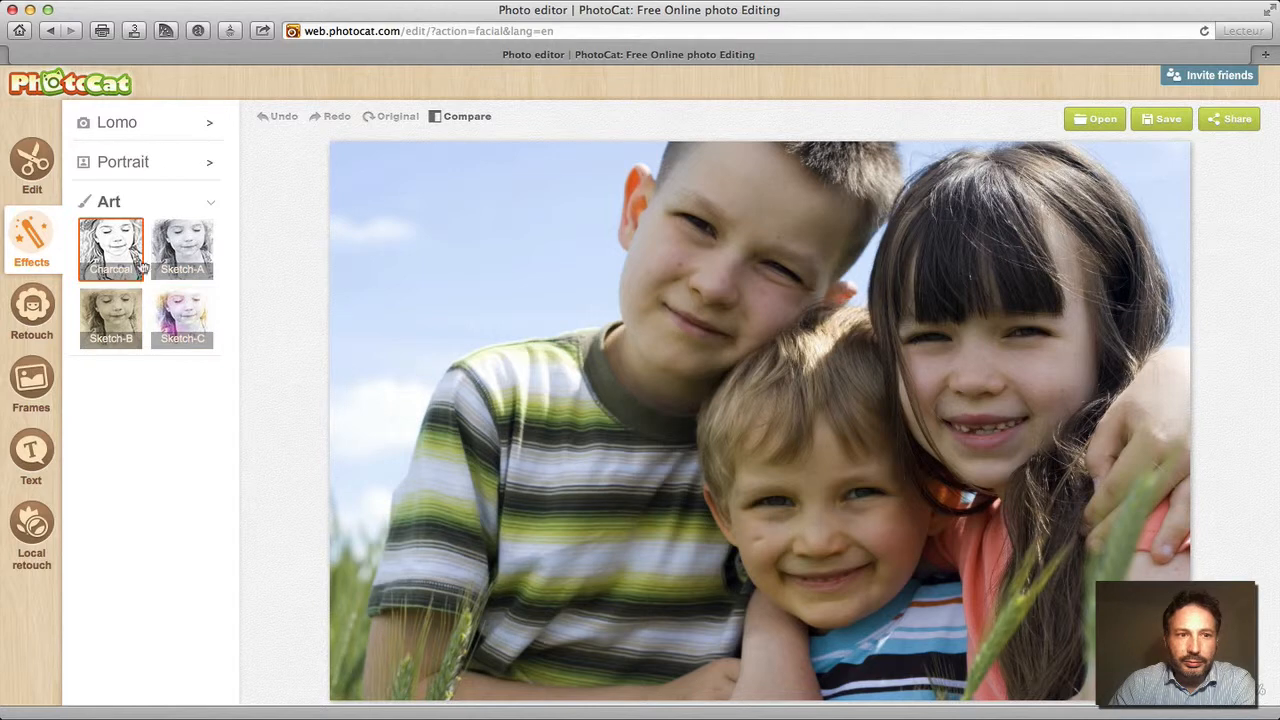
left_click(194, 259)
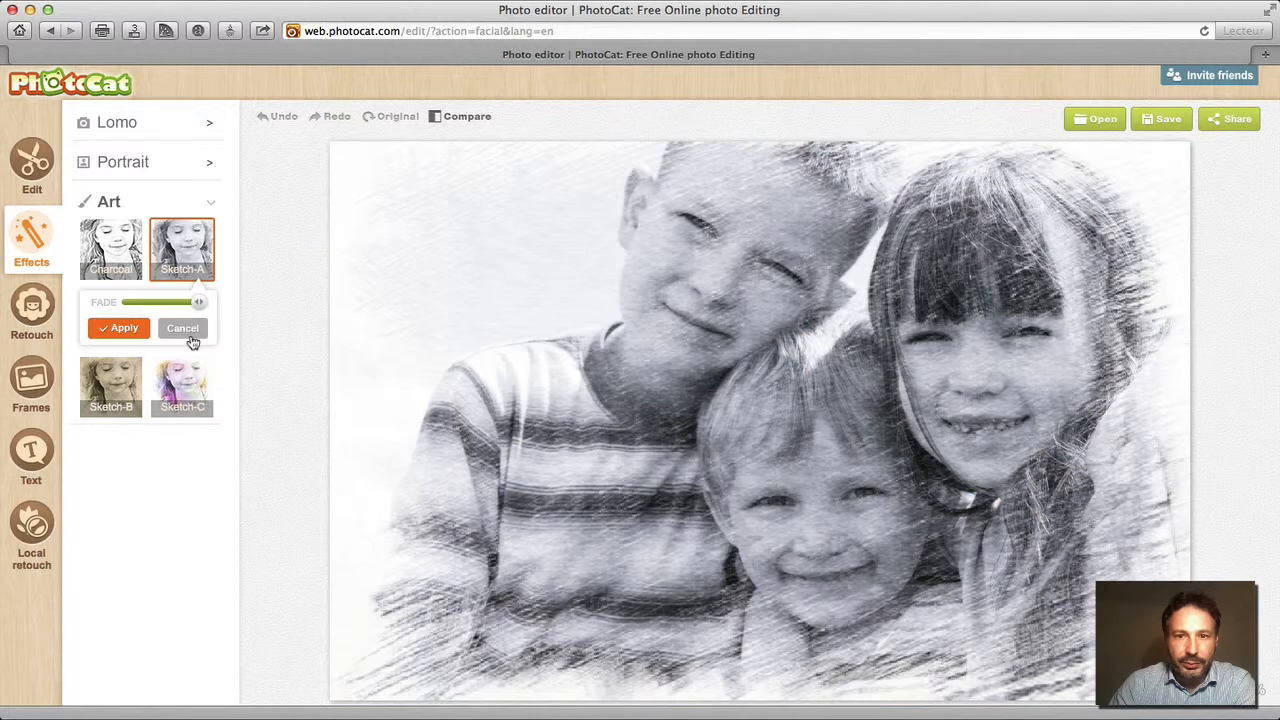
left_click(181, 331)
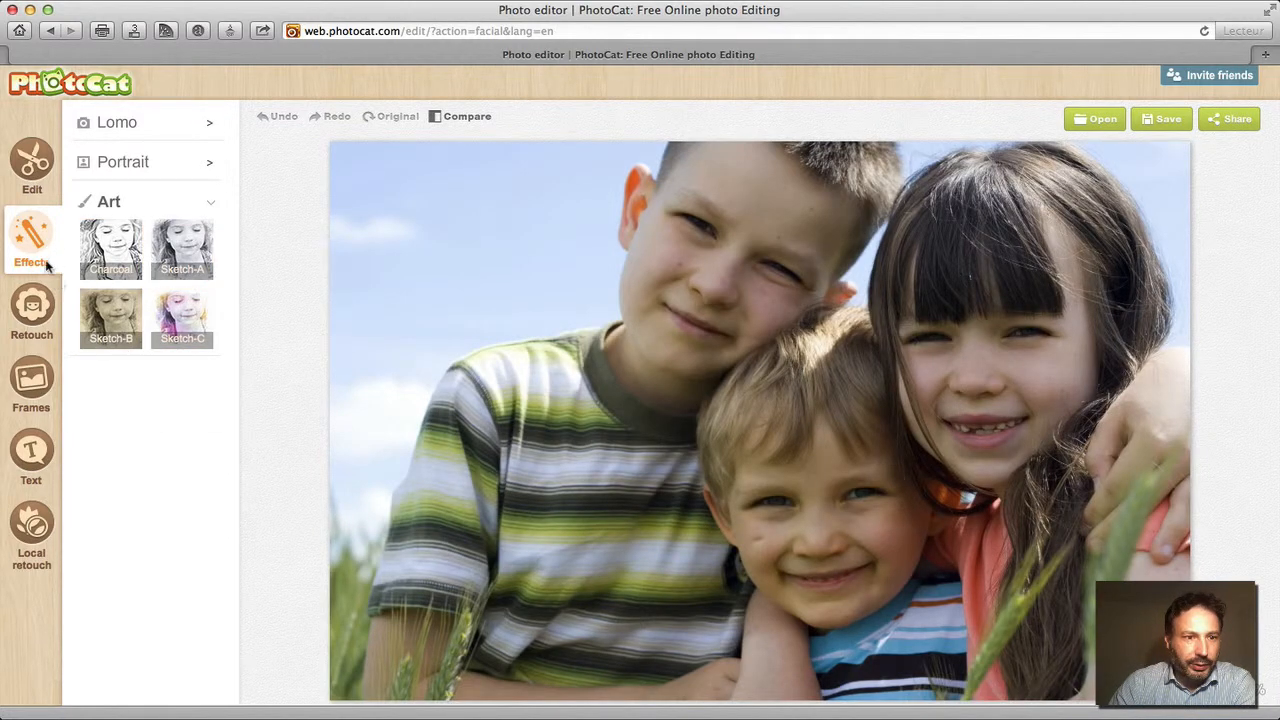
Try the Spray tan retouch on the older boy's face with the darkest skin color and brush size 120, and cancel it
left_click(36, 305)
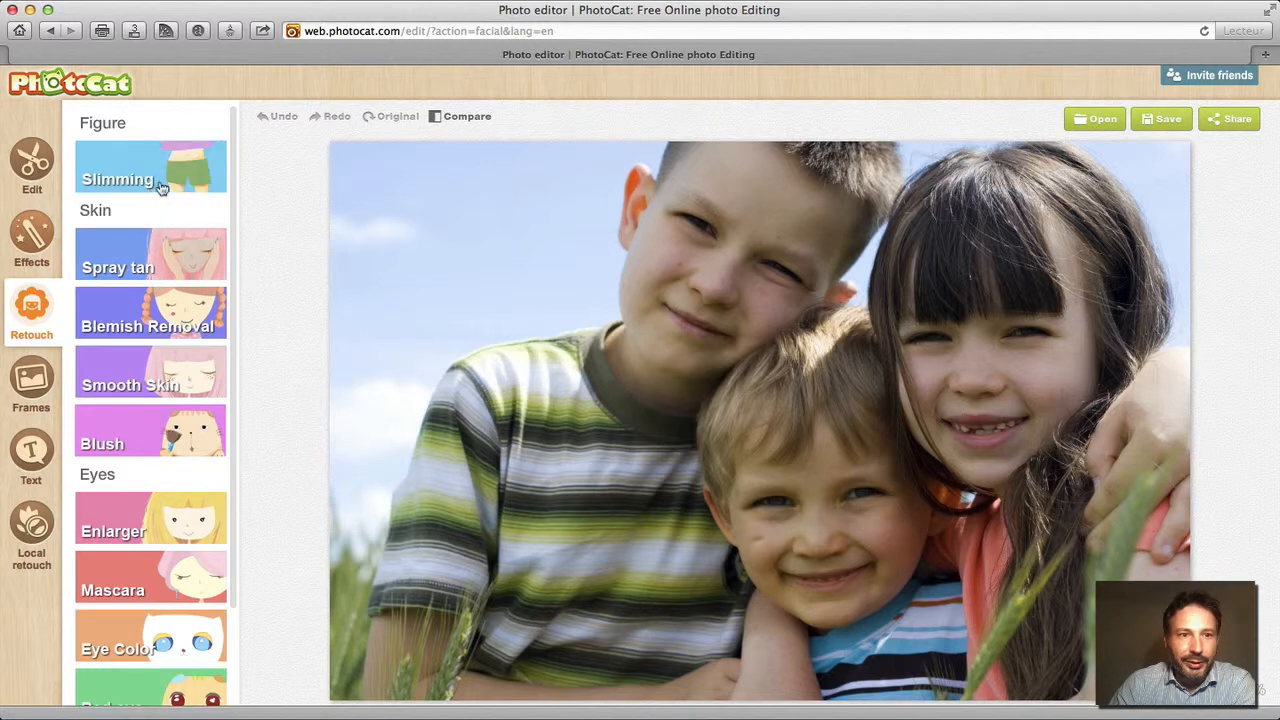
left_click(145, 260)
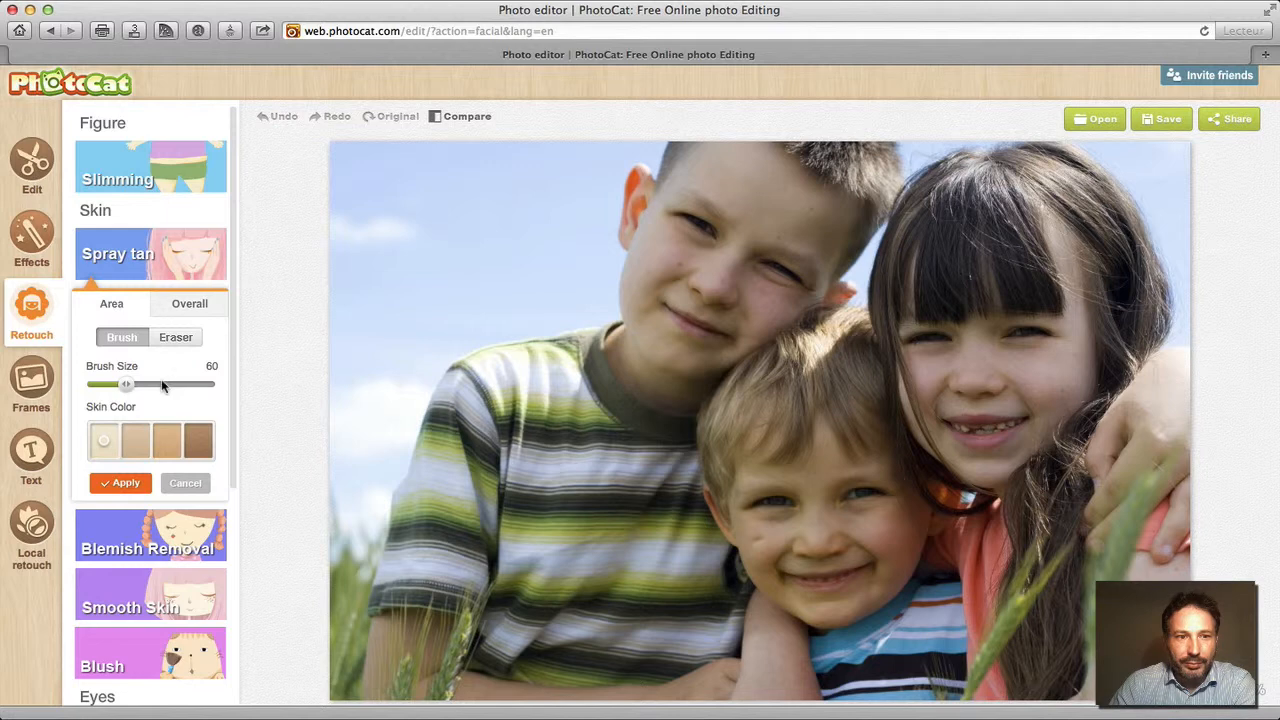
left_click(196, 440)
left_click_drag(126, 386, 163, 393)
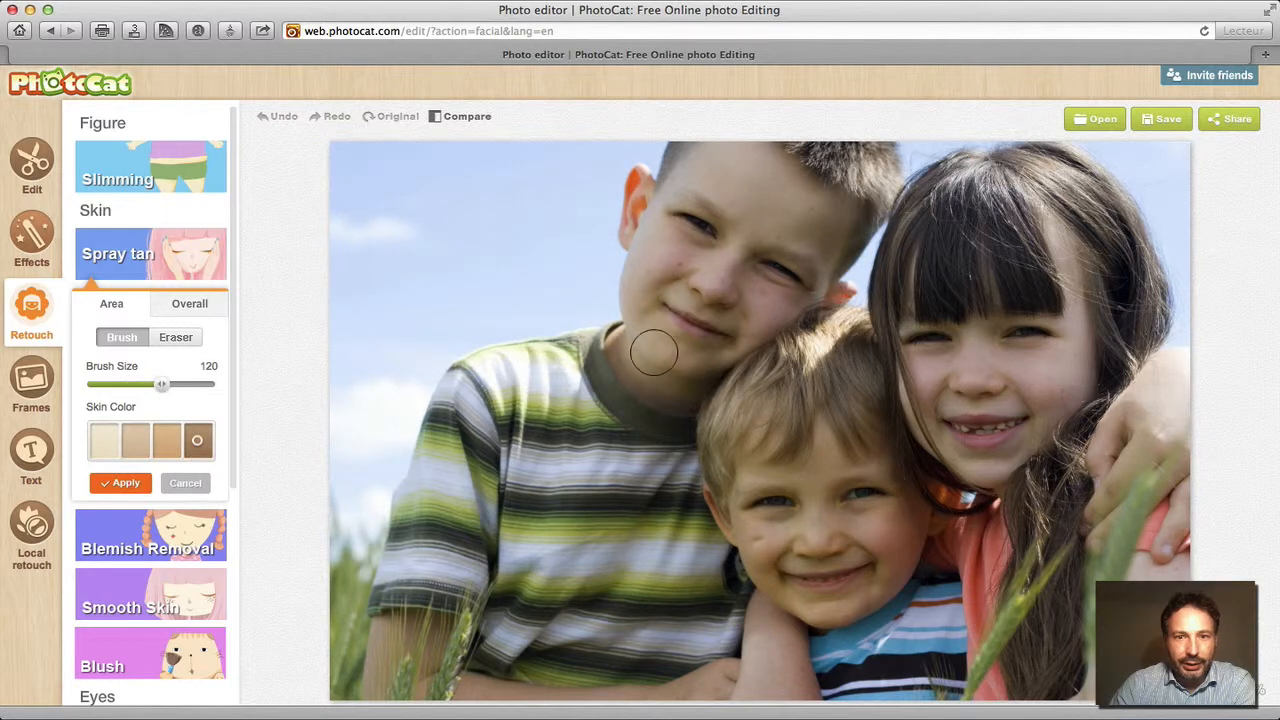
left_click(661, 261)
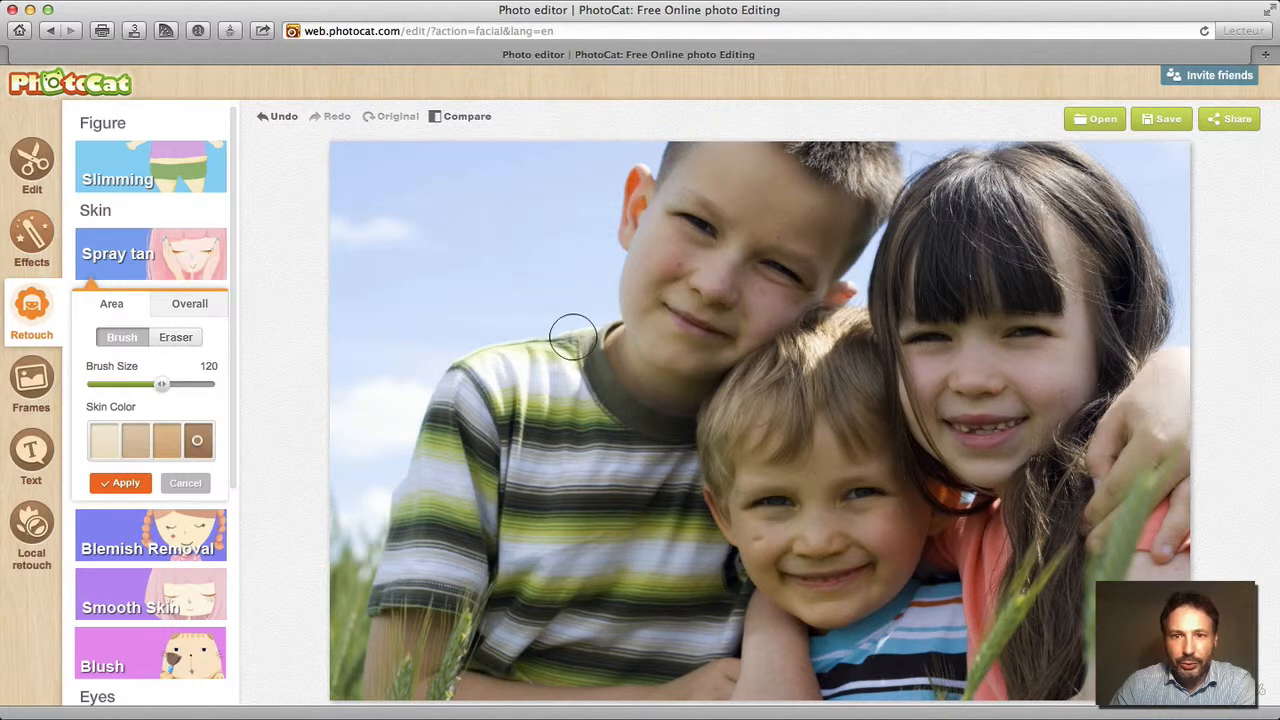
left_click(185, 484)
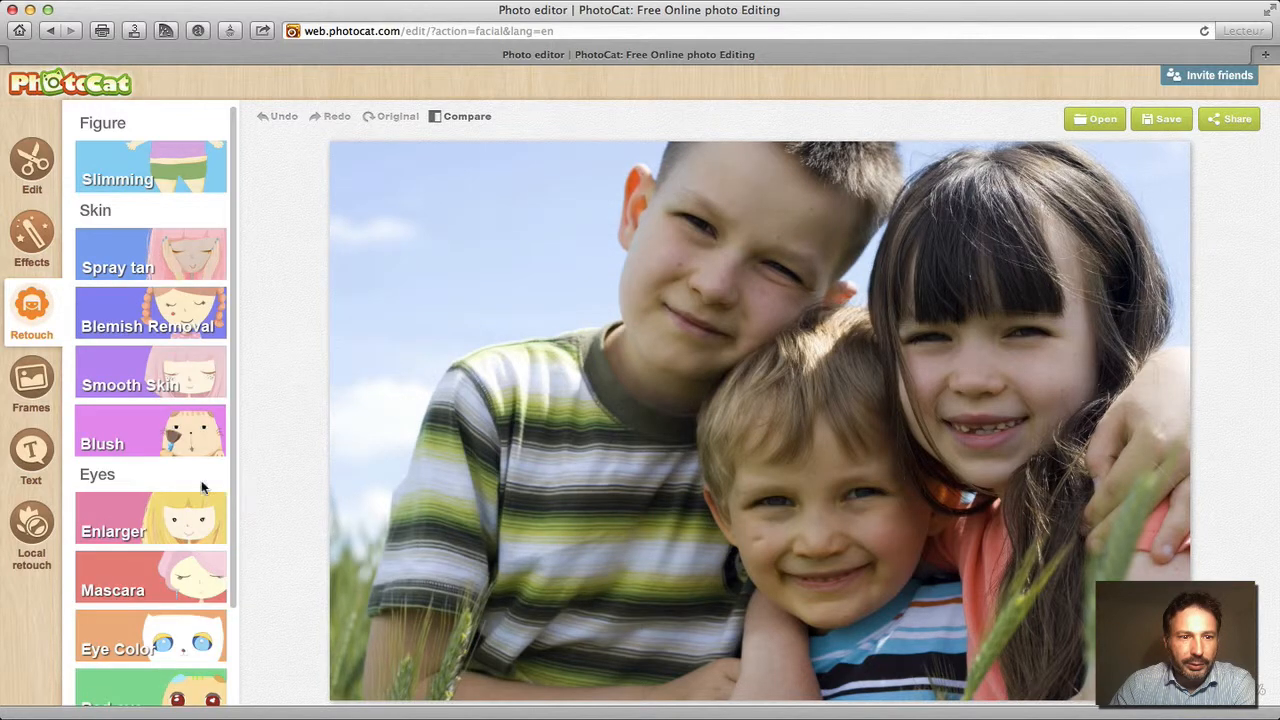
Try Blemish Removal on the older boy's cheek with brush size 21 and cancel it
left_click(148, 322)
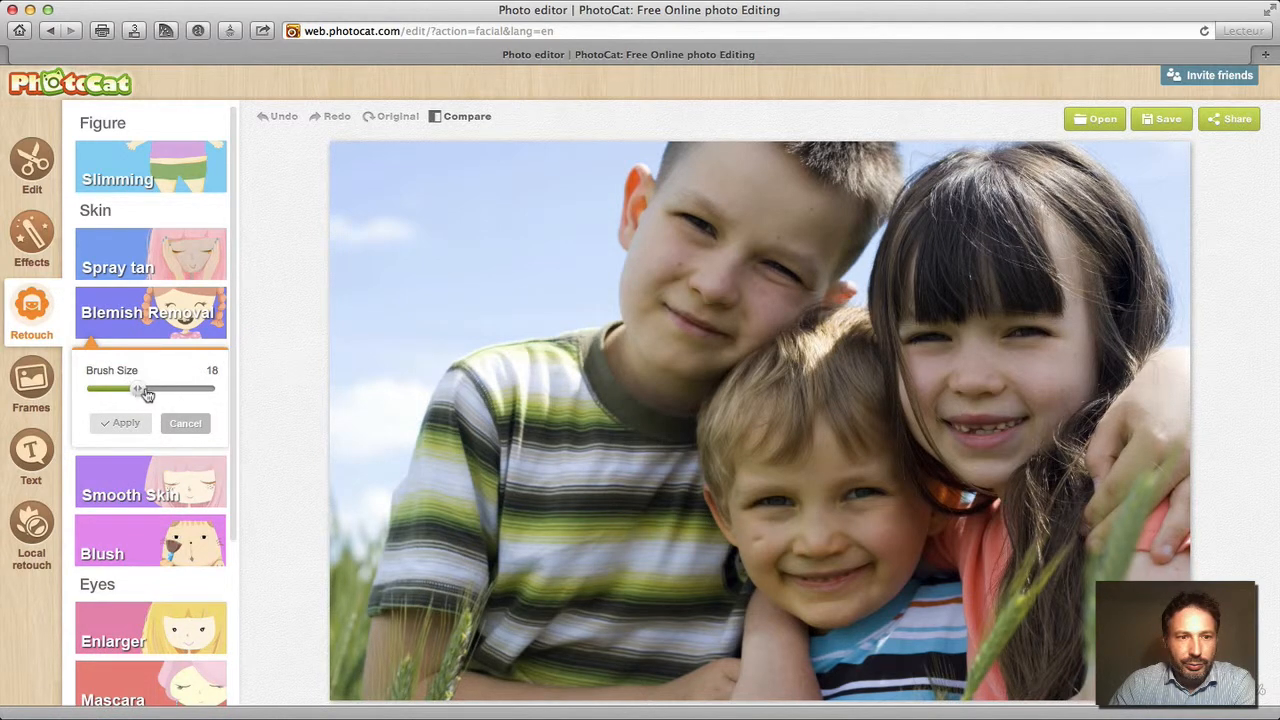
left_click_drag(128, 389, 147, 389)
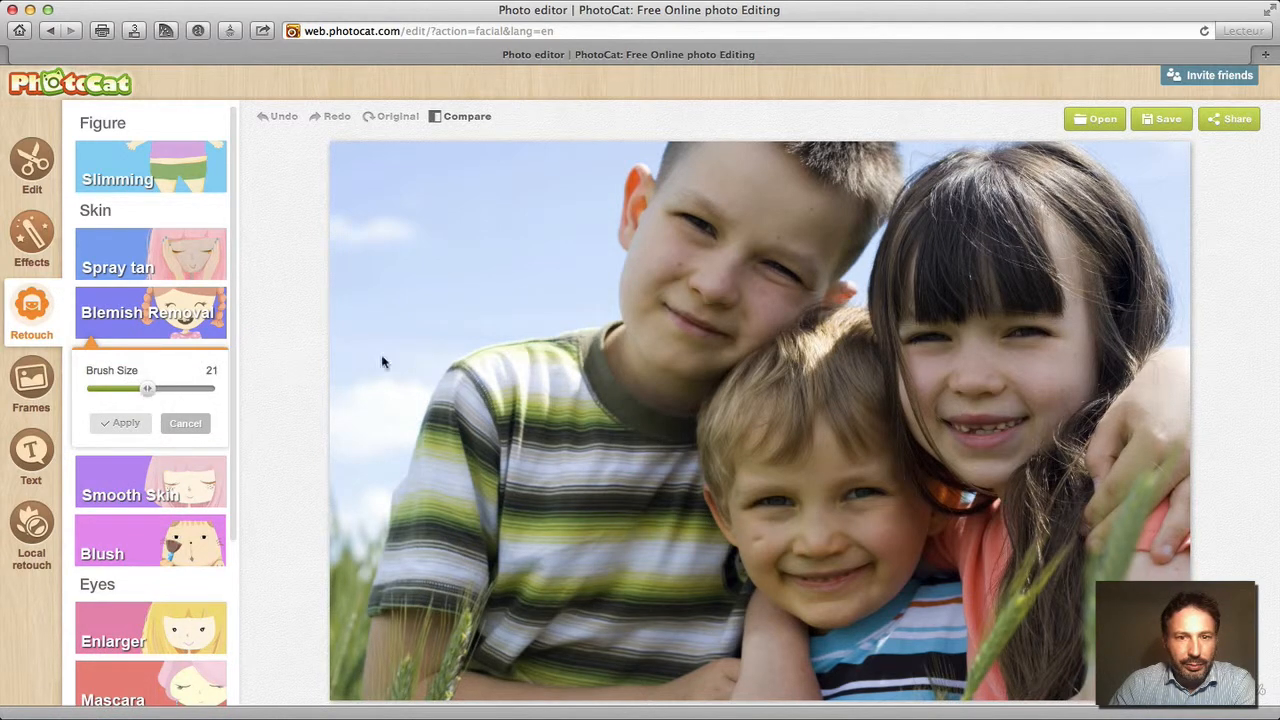
left_click(679, 264)
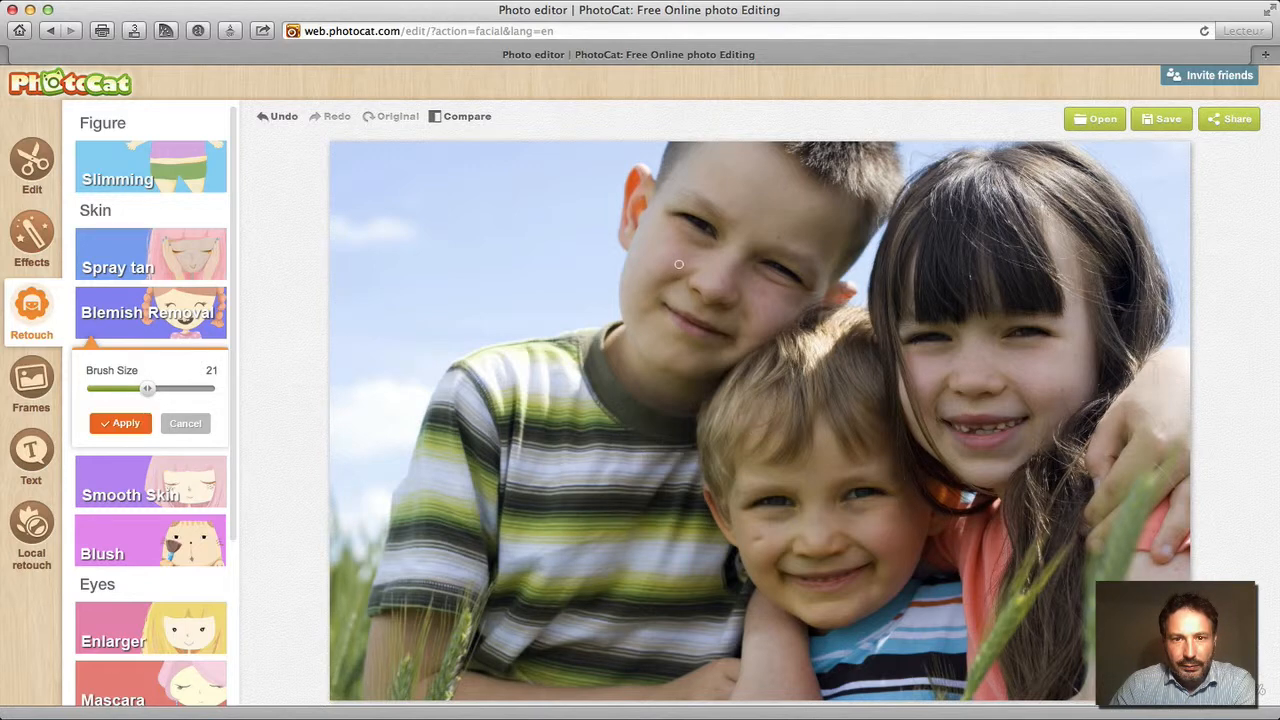
left_click(185, 423)
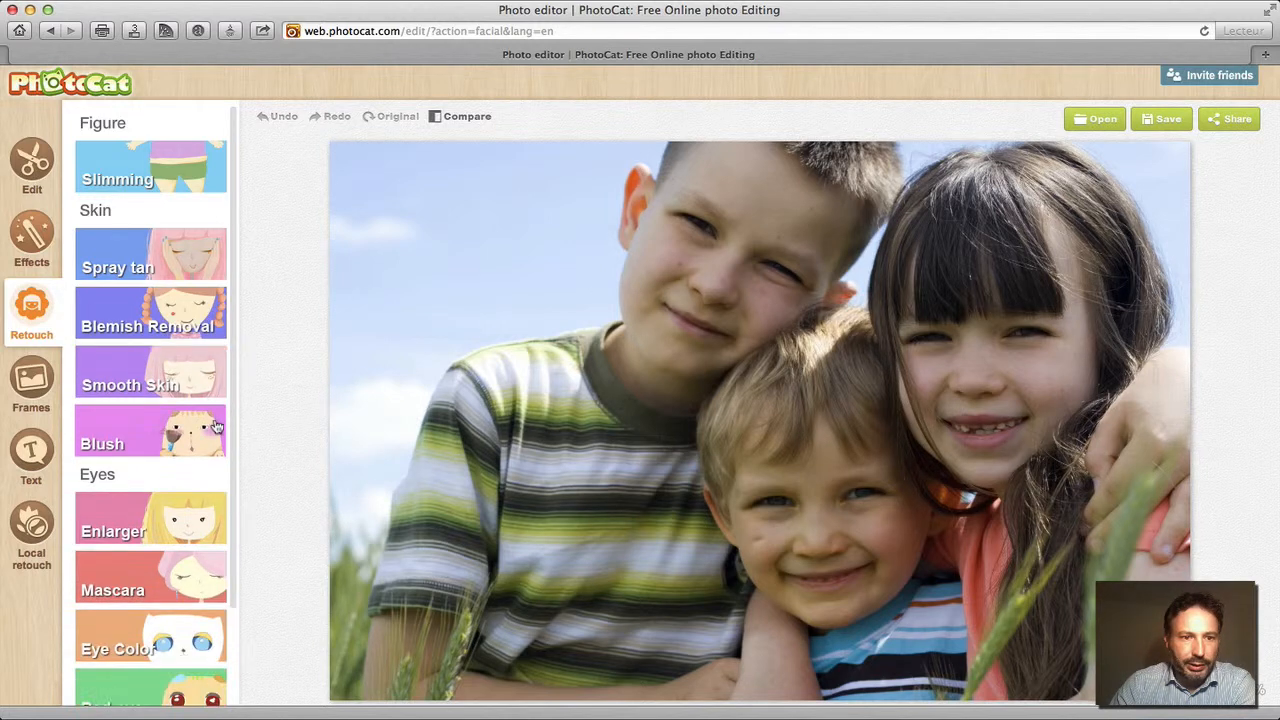
Try the overall Smooth Skin retouch on the photo and close its settings
left_click(155, 386)
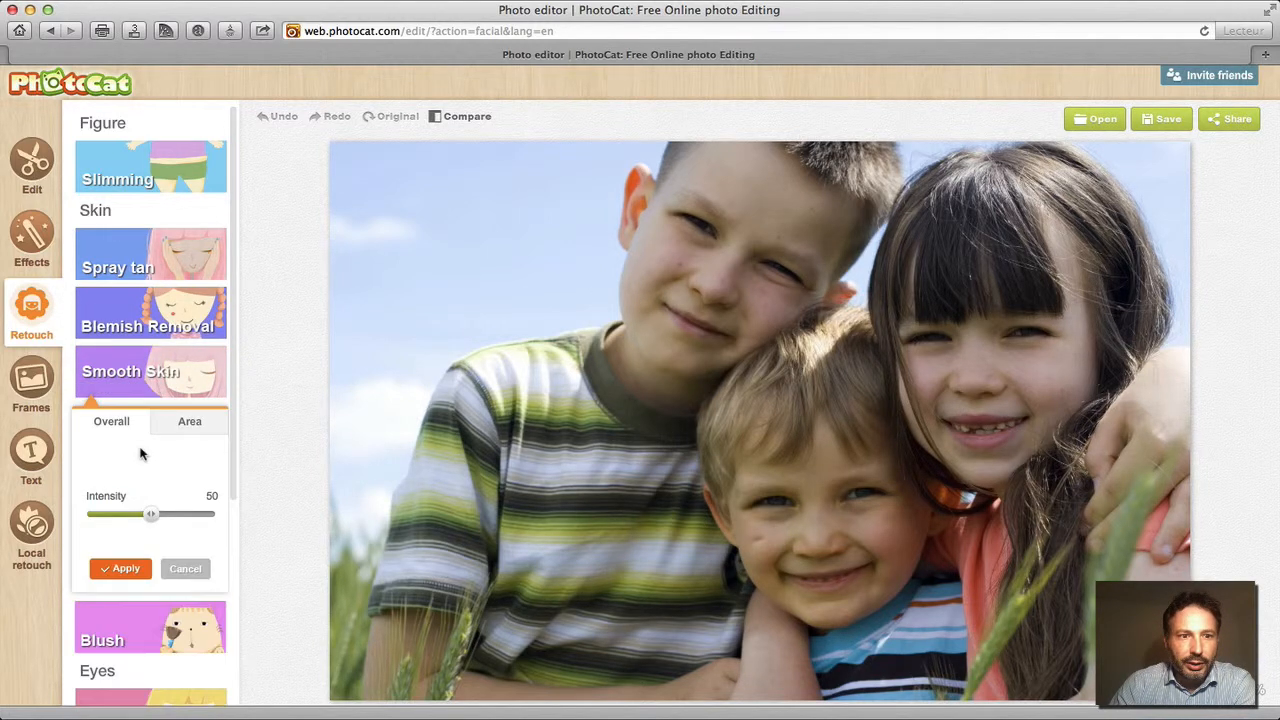
left_click(188, 570)
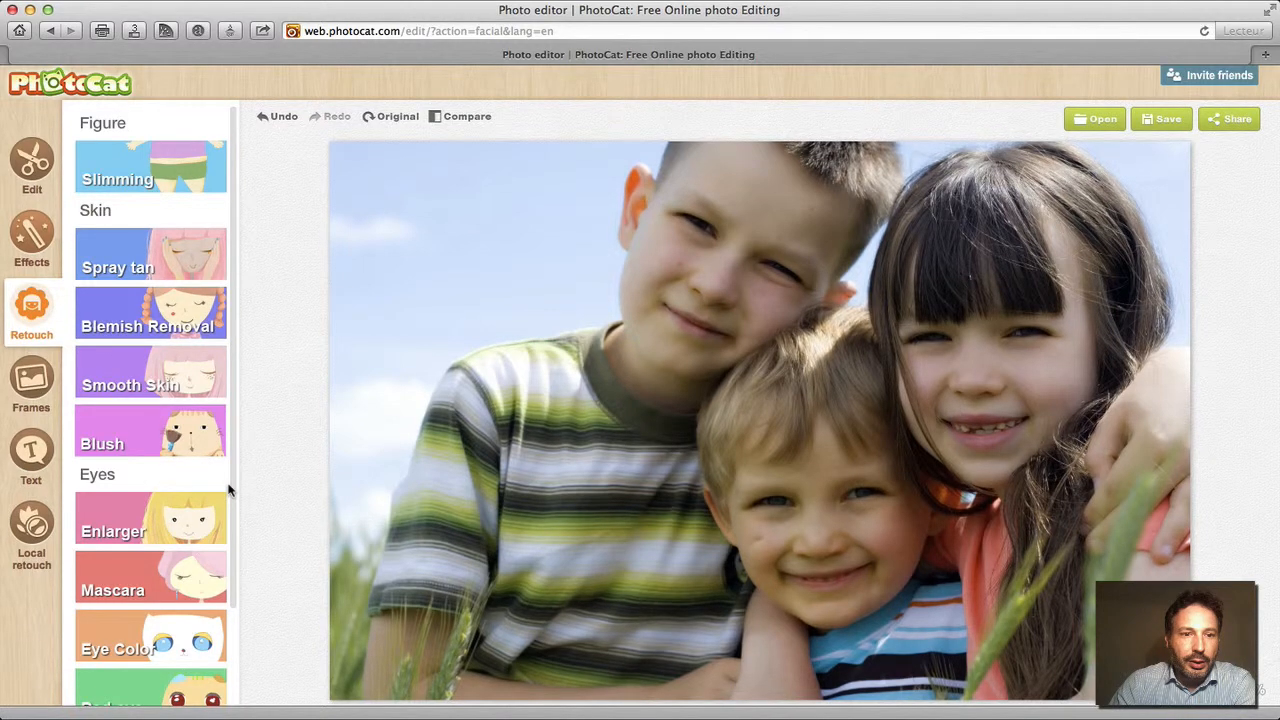
View the settings of the Mascara and Enlarger eye retouches and look through the remaining retouch tools
left_click_drag(233, 479, 230, 601)
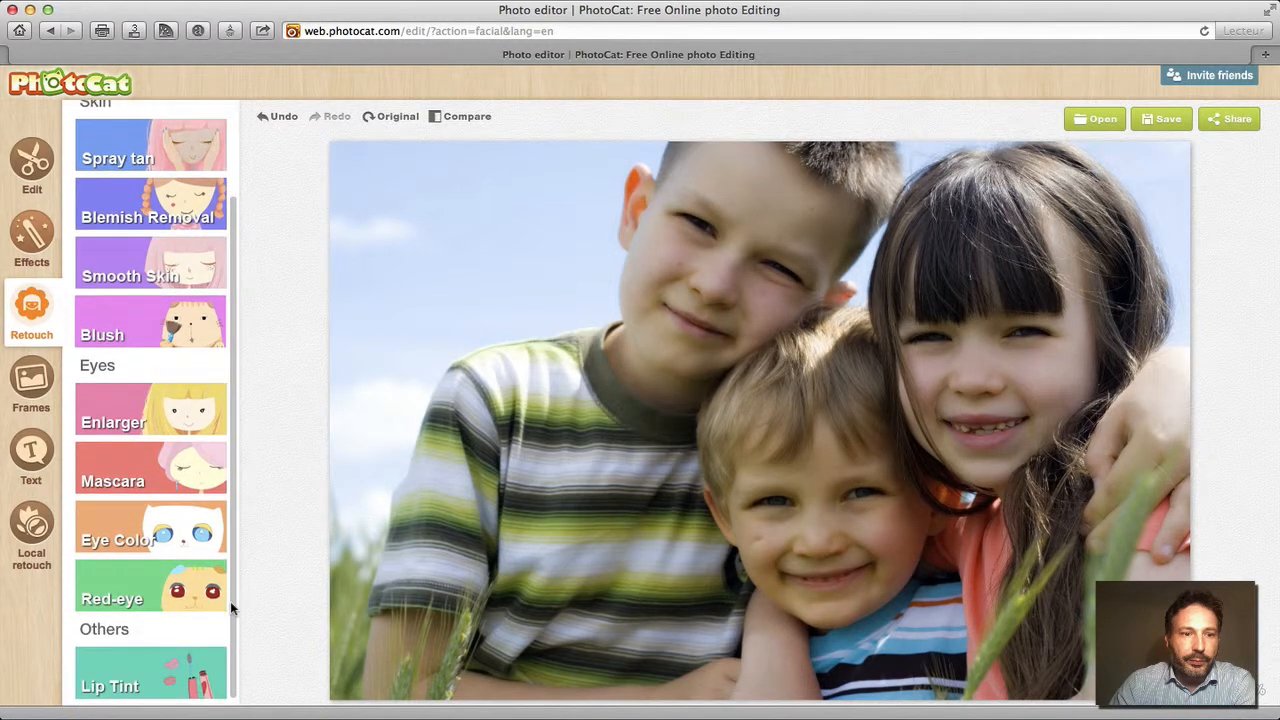
left_click(147, 468)
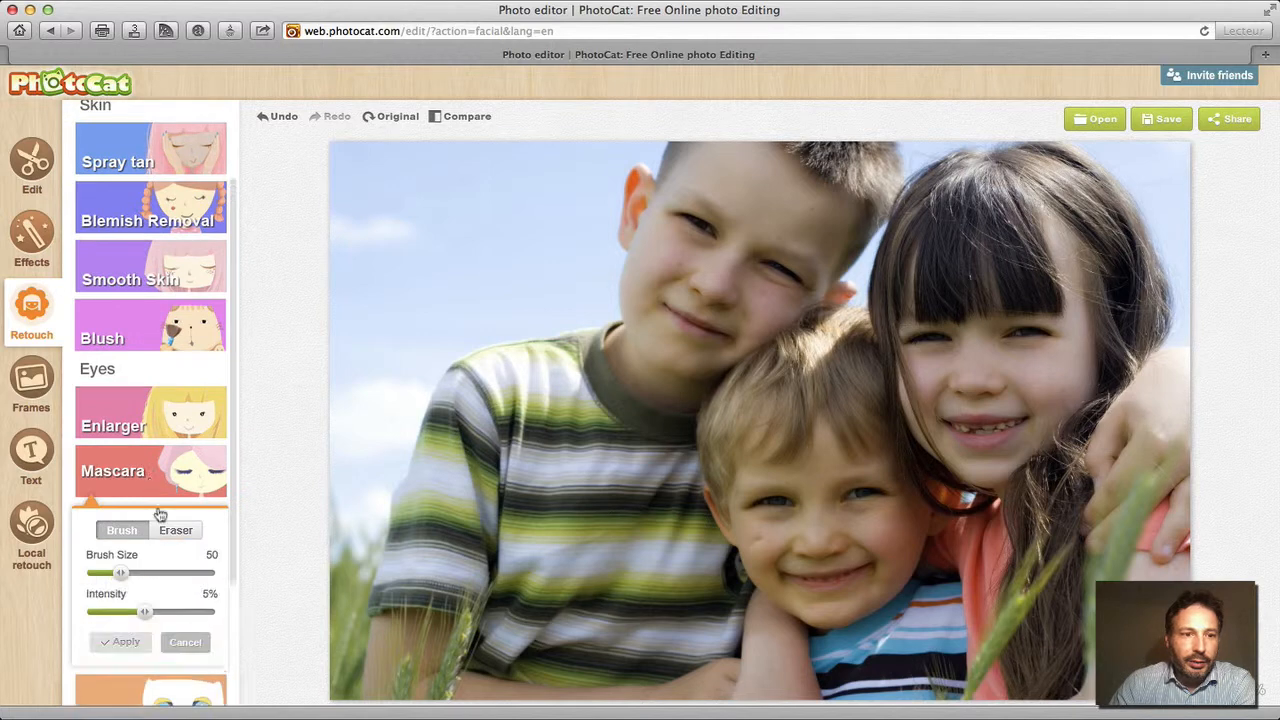
left_click(198, 421)
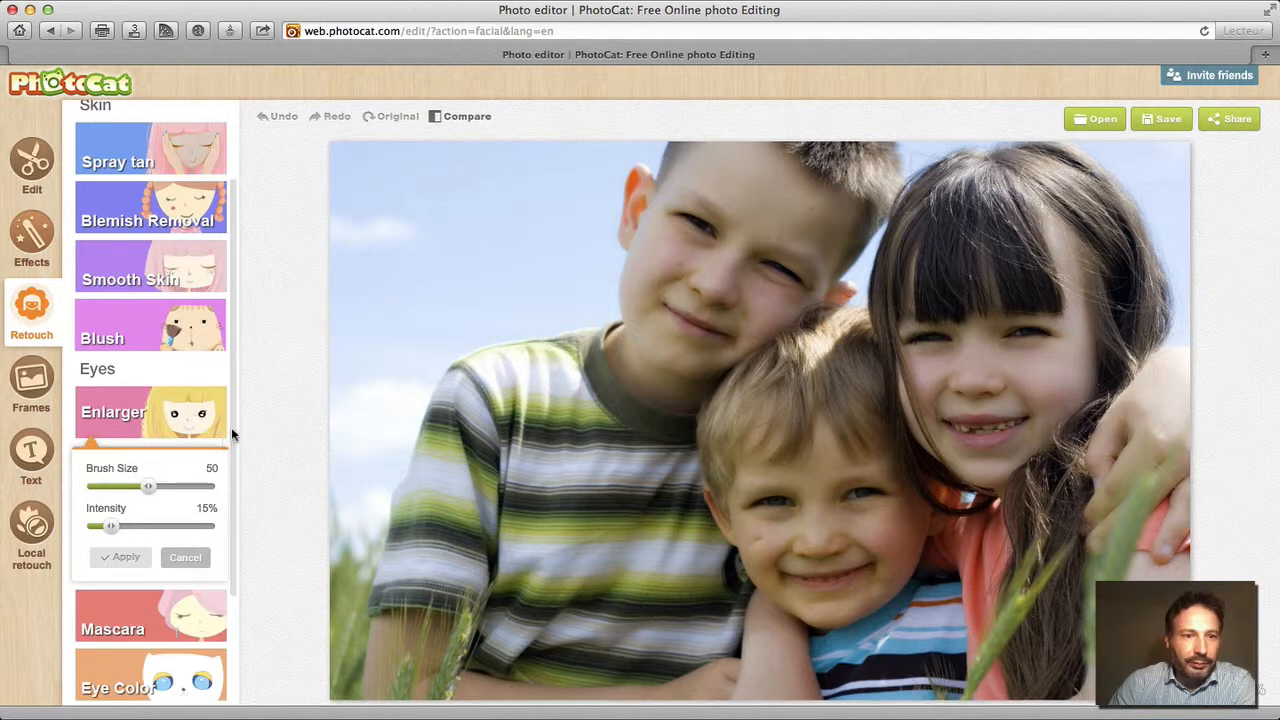
scroll(231, 427, "down", 3)
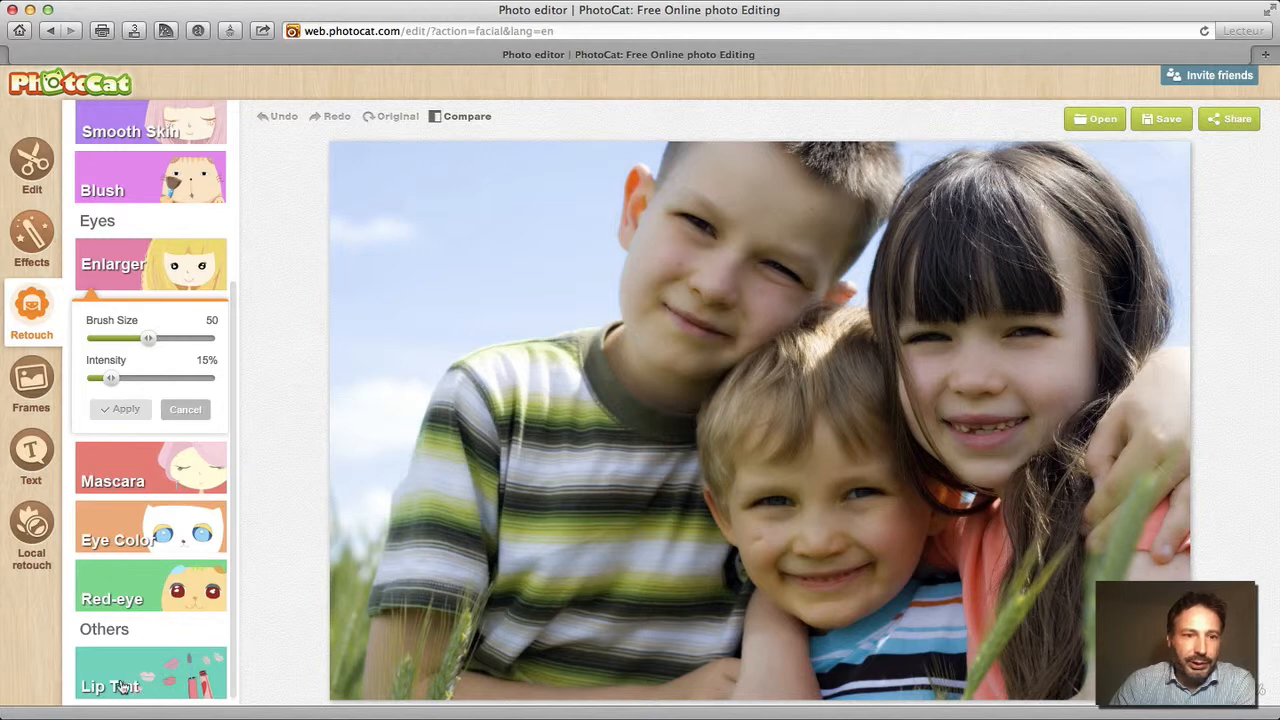
Try the REC camera, dark wood and filmstrip frames from the second page of the Classic frames on the photo
left_click(36, 393)
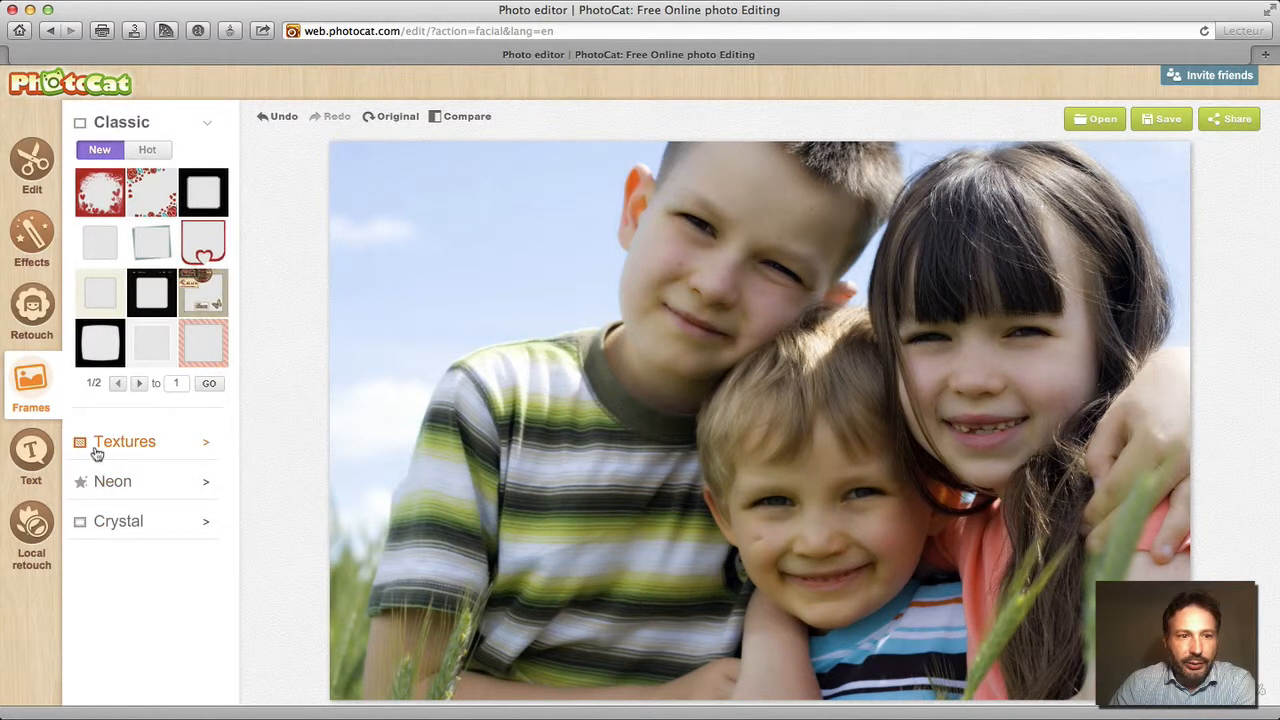
left_click(139, 385)
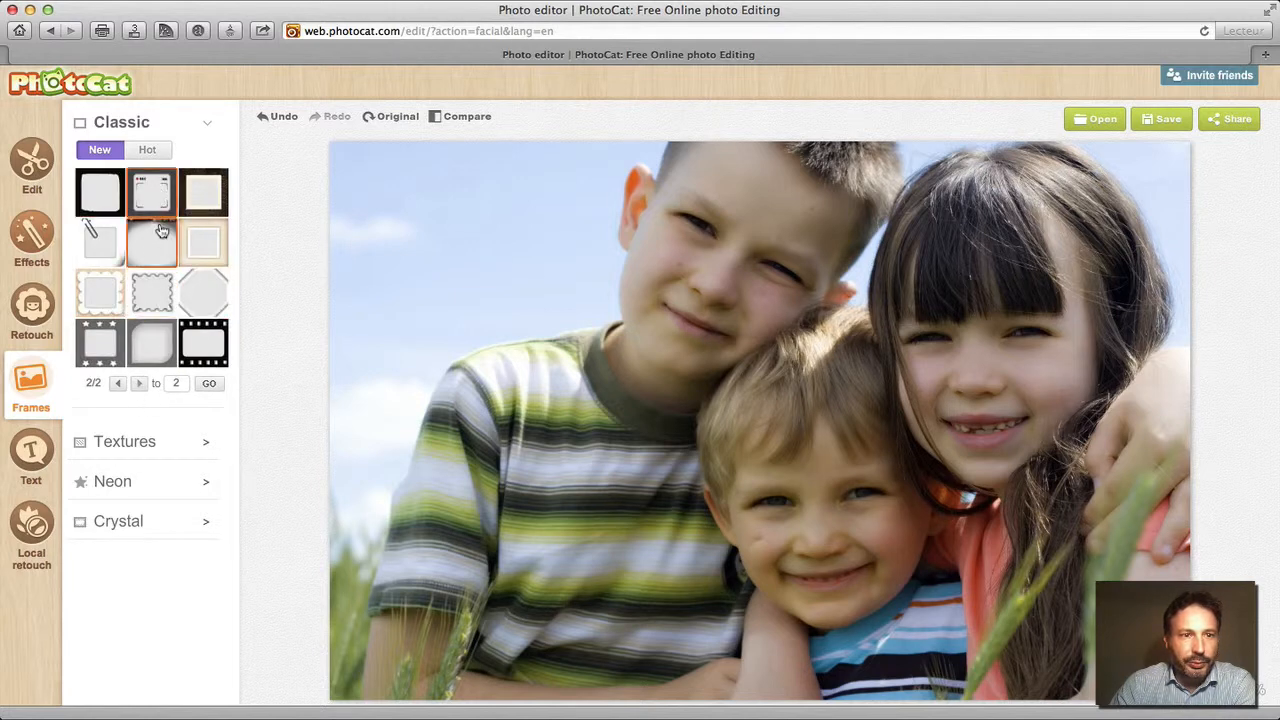
left_click(150, 188)
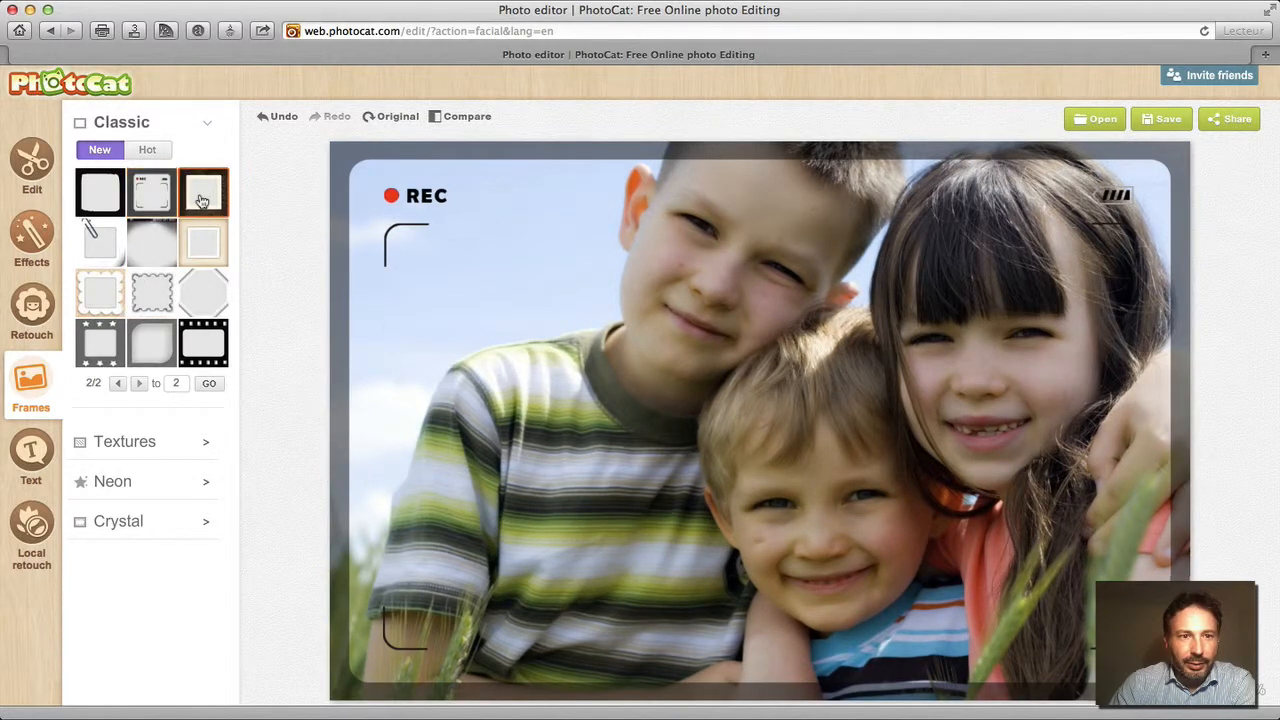
left_click(200, 198)
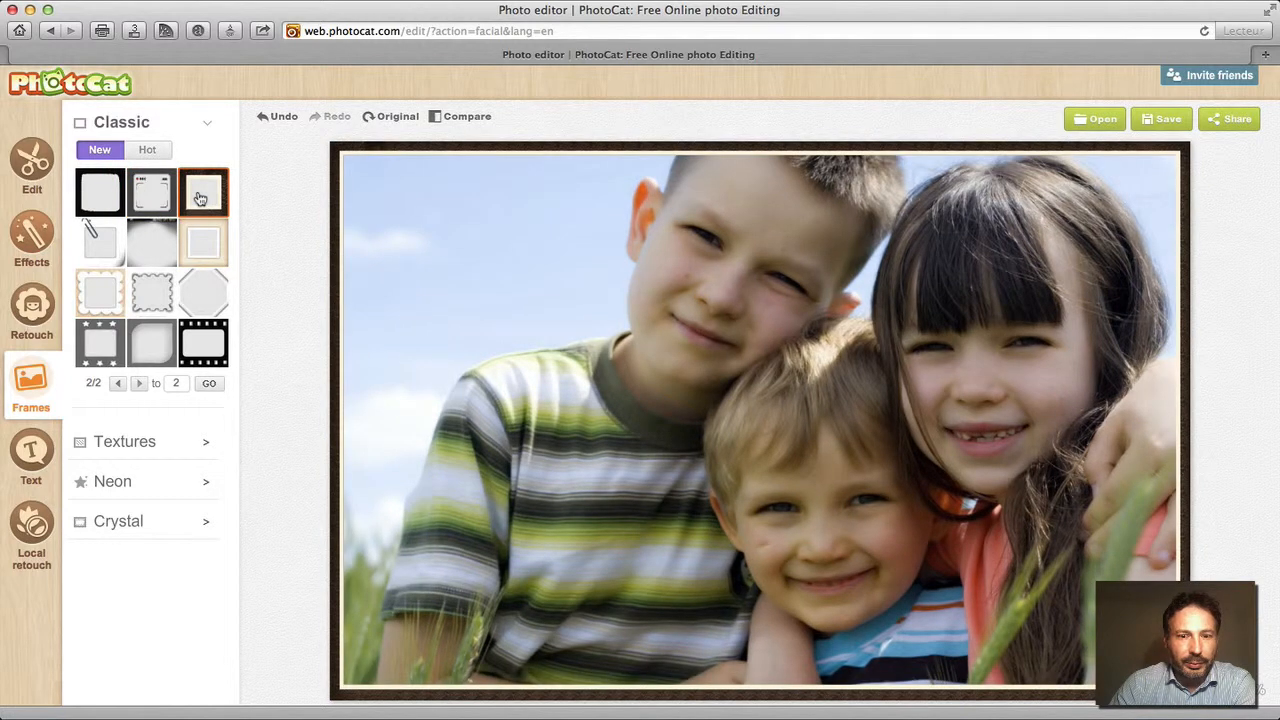
left_click(203, 346)
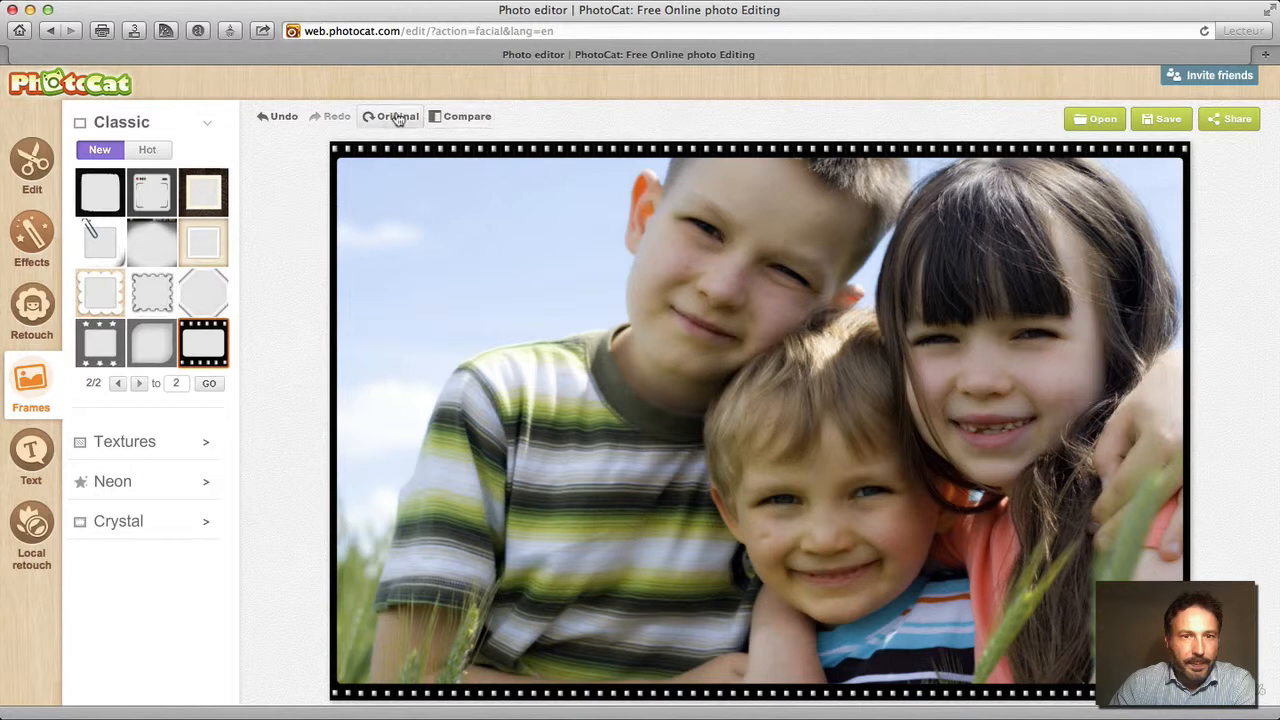
Compare the filmstrip-framed photo with its unedited version side by side, and restore the original photo
left_click(462, 120)
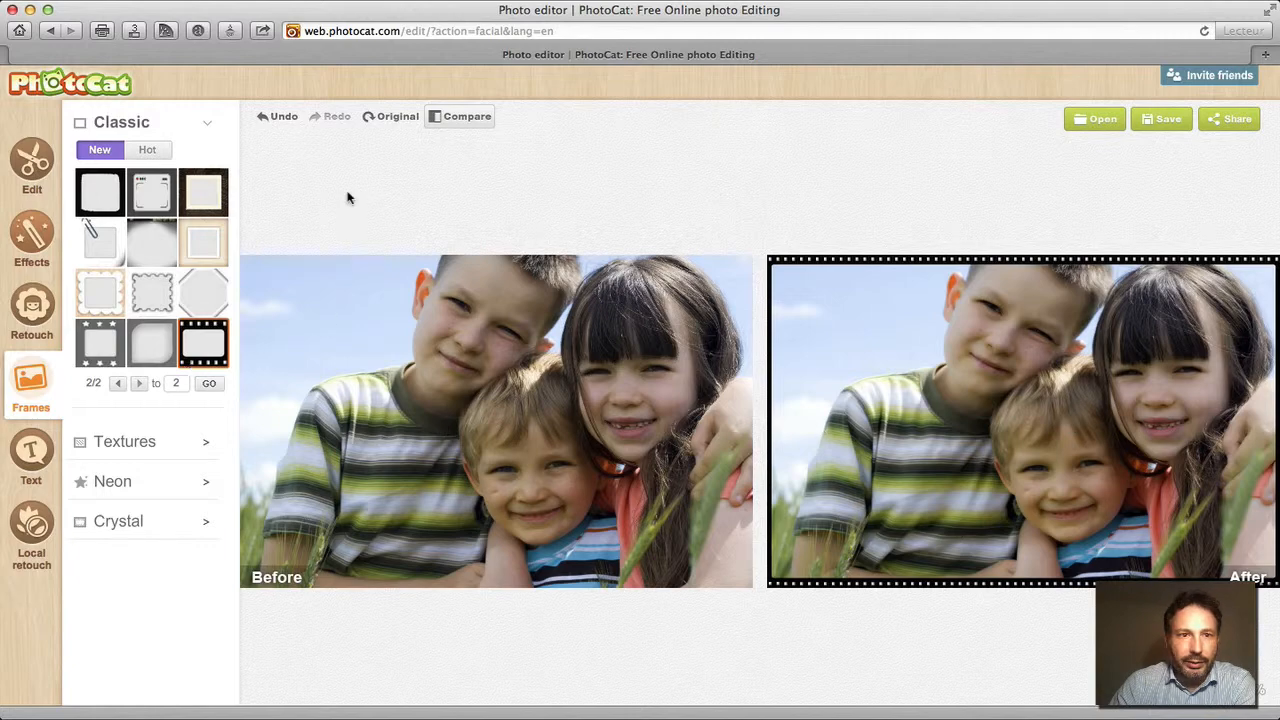
left_click(270, 118)
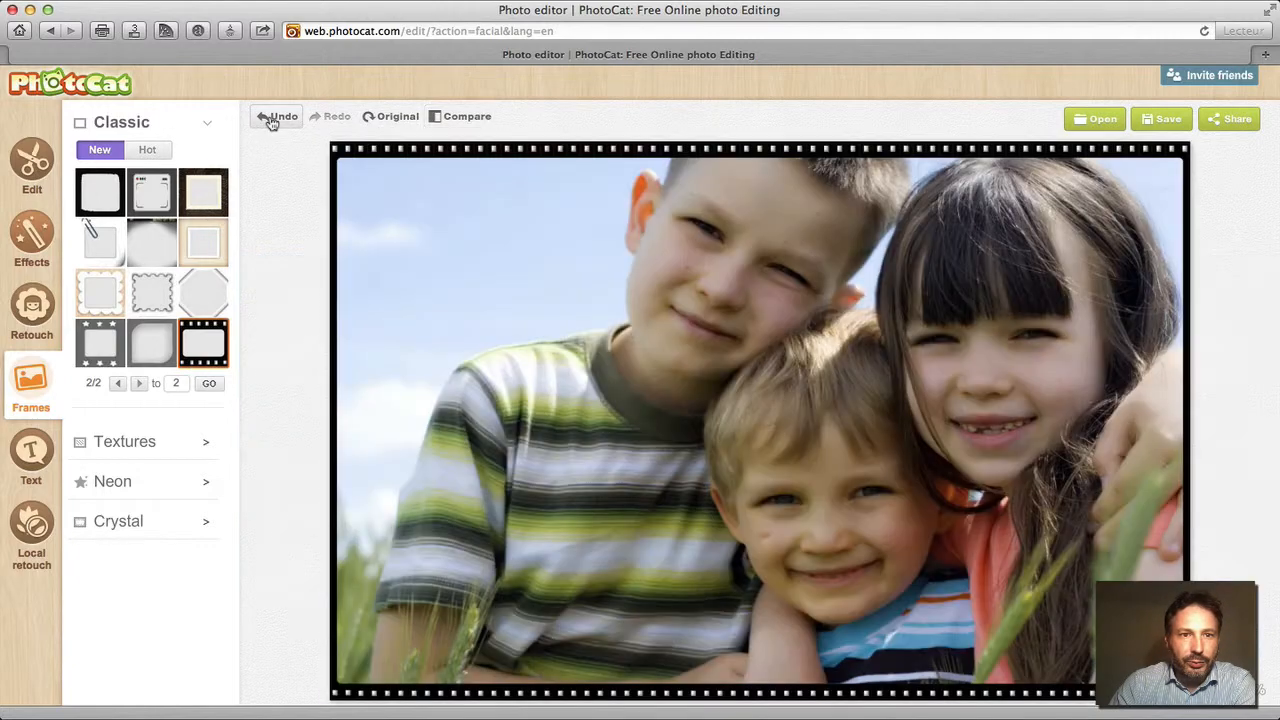
left_click(379, 119)
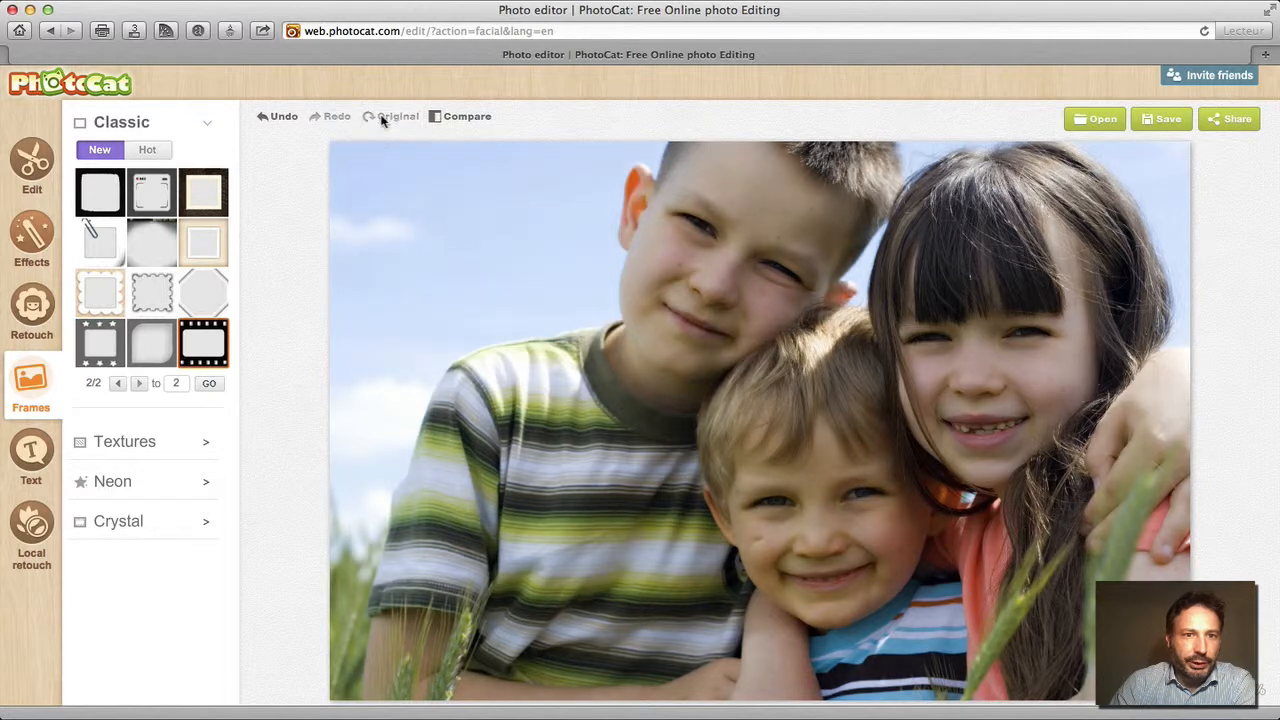
Browse the Textures and Crystal frames and try two Neon light overlays on the photo, restoring the original
left_click(206, 443)
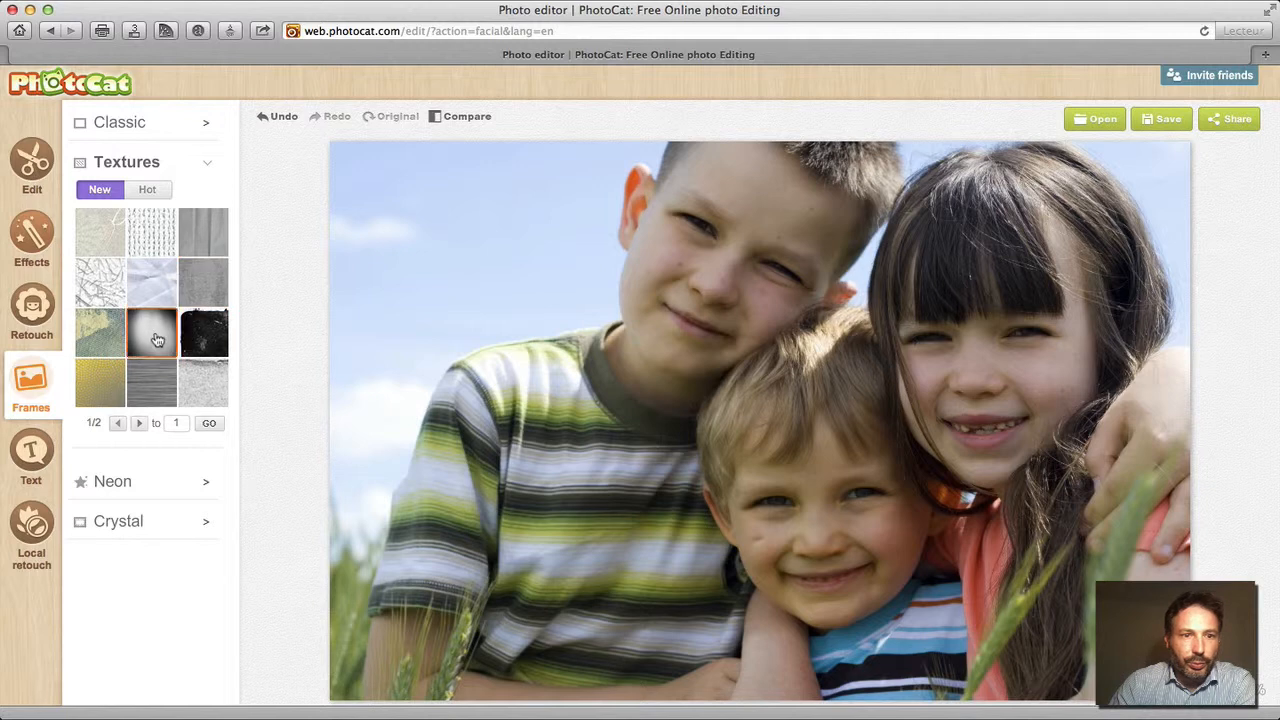
left_click(205, 487)
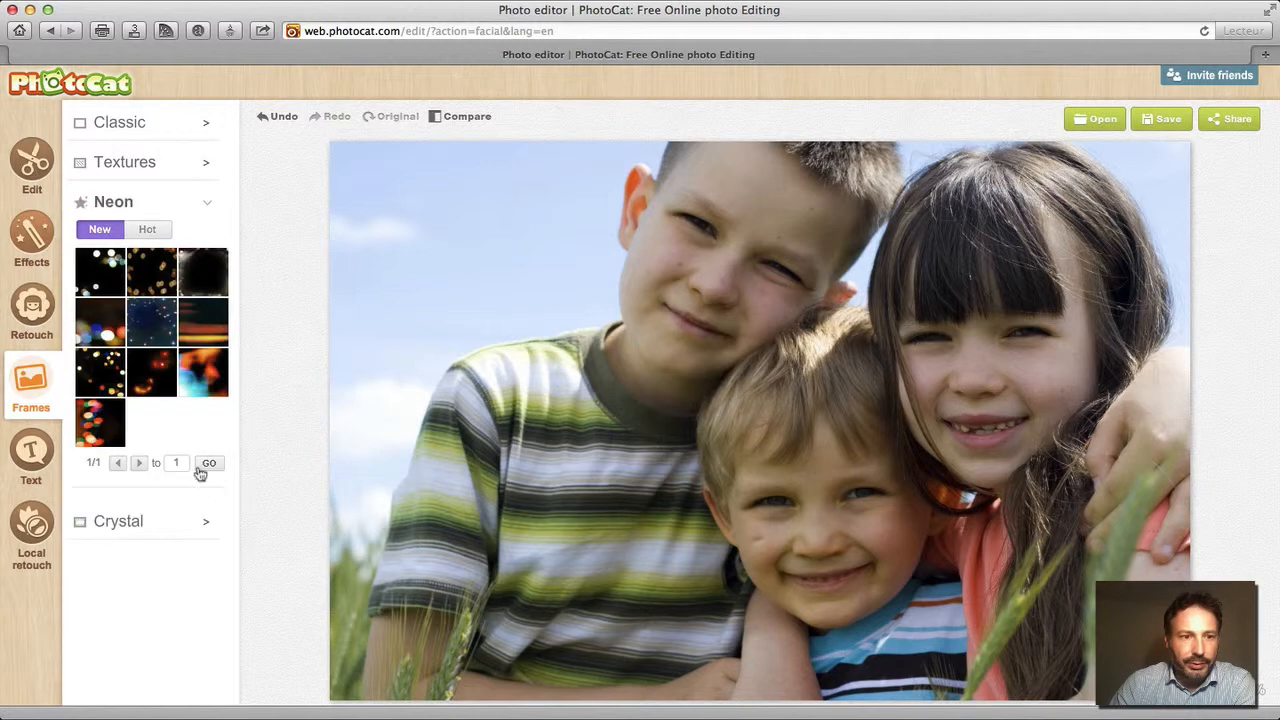
left_click(100, 325)
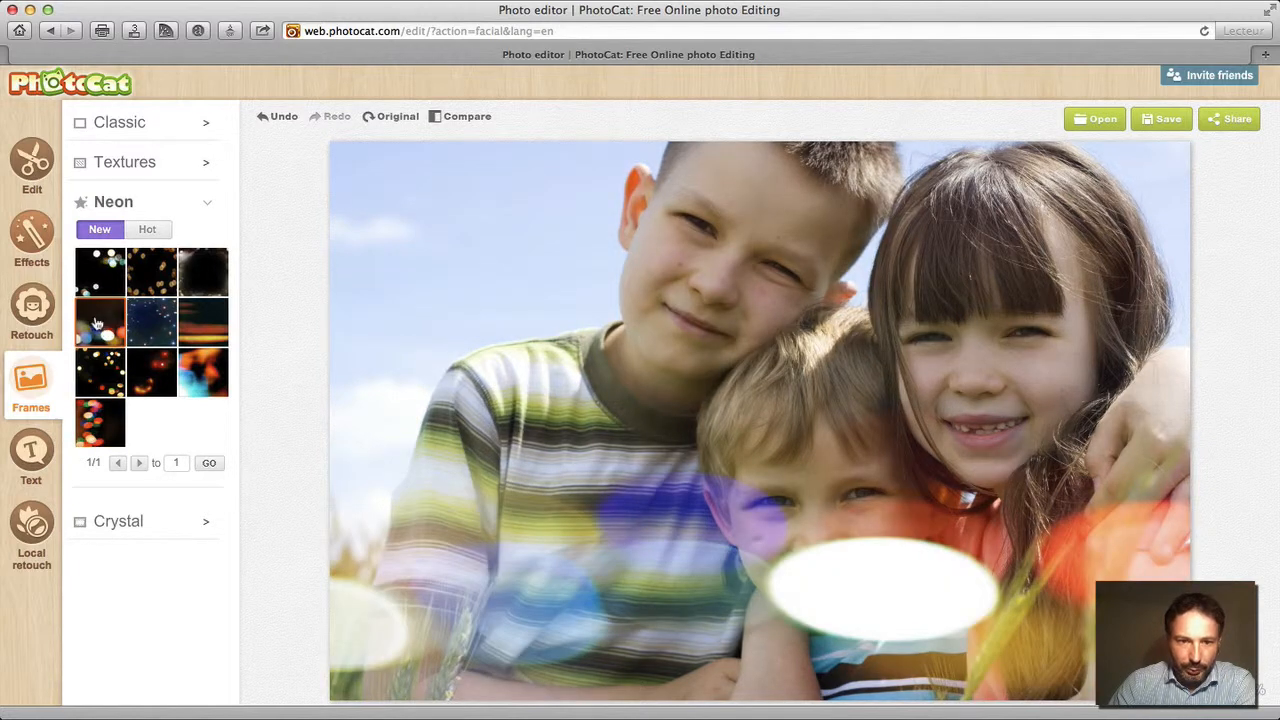
left_click(195, 382)
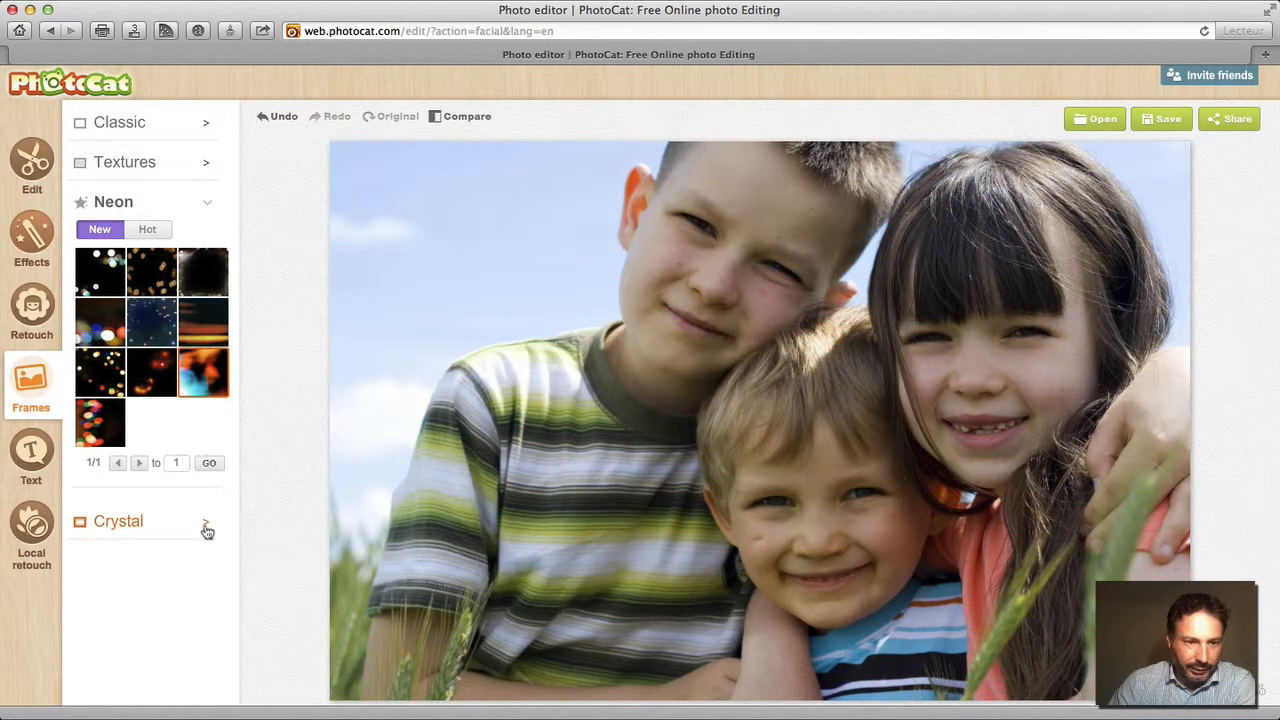
left_click(205, 523)
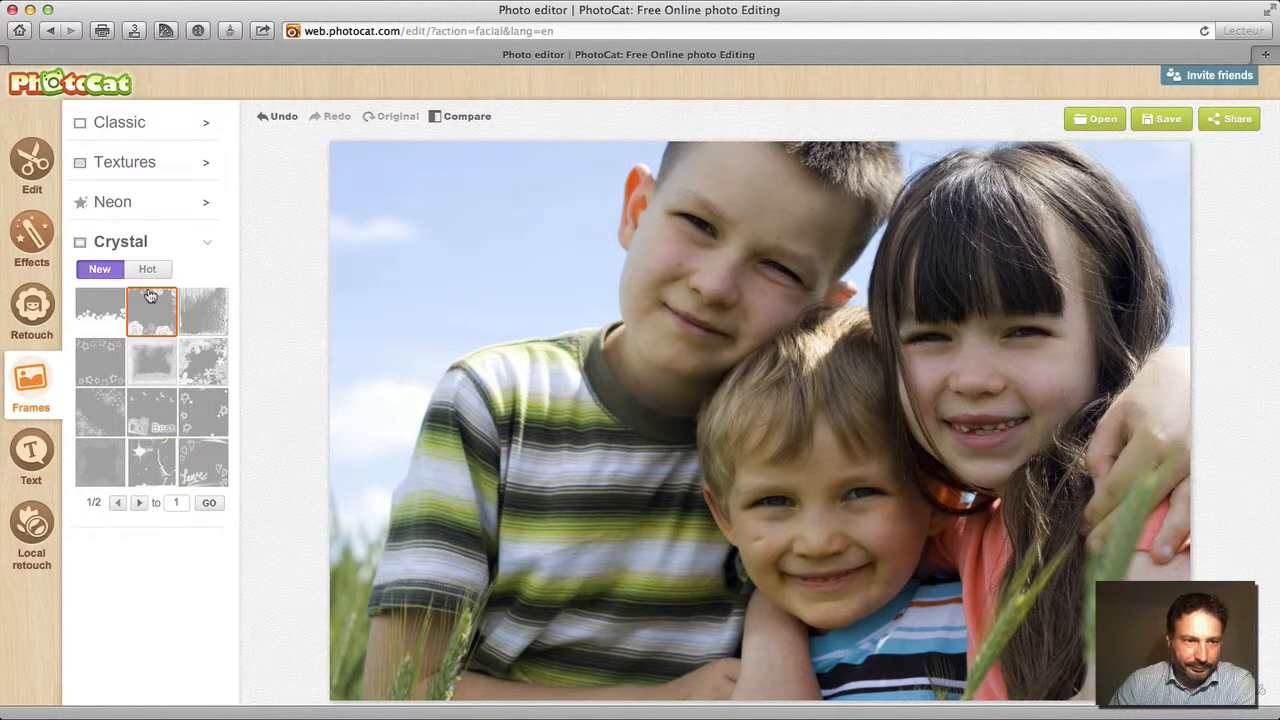
left_click(138, 505)
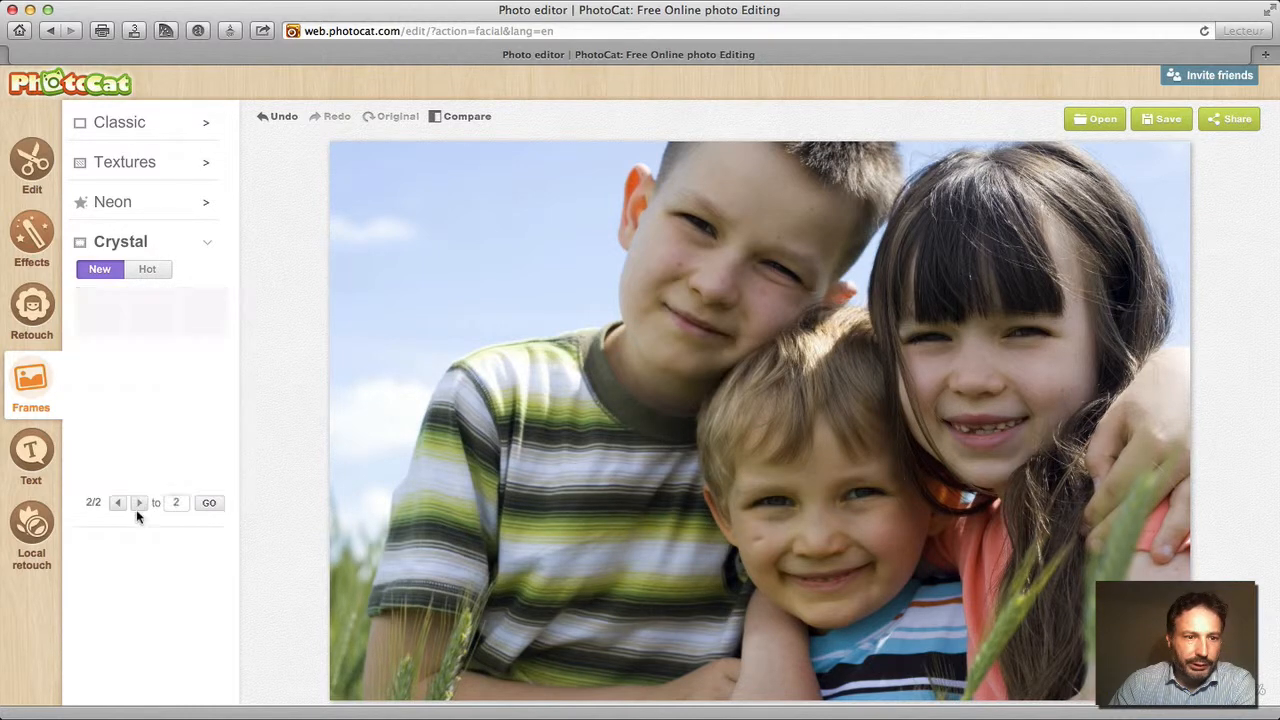
Try a solid pink heart text bubble in the sky beside the older boy's head and restore the original photo
left_click(40, 466)
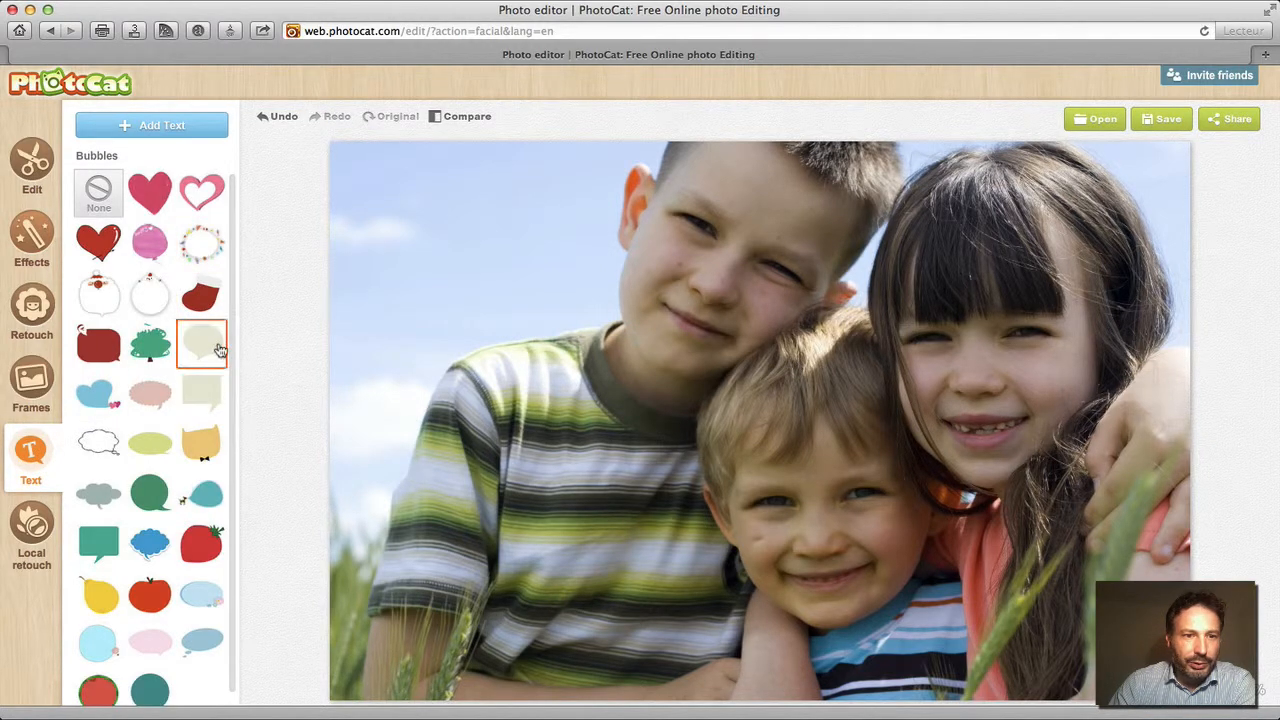
left_click(150, 193)
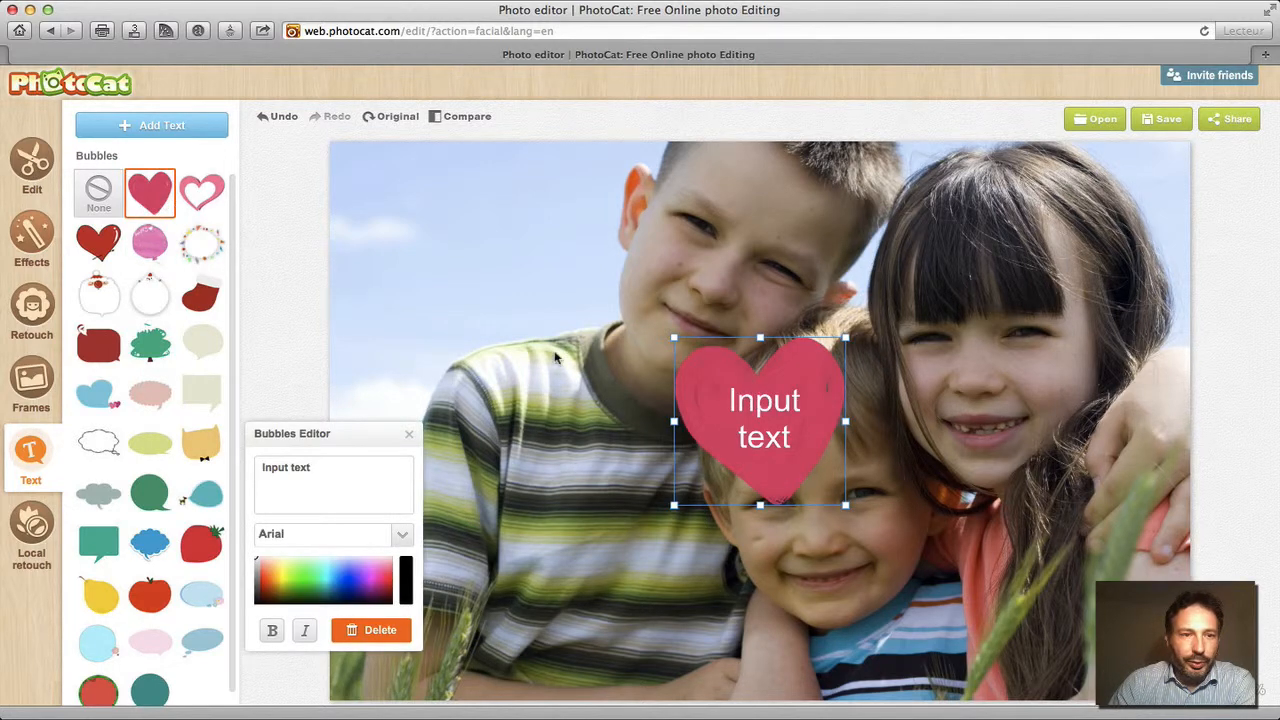
left_click_drag(774, 380, 483, 196)
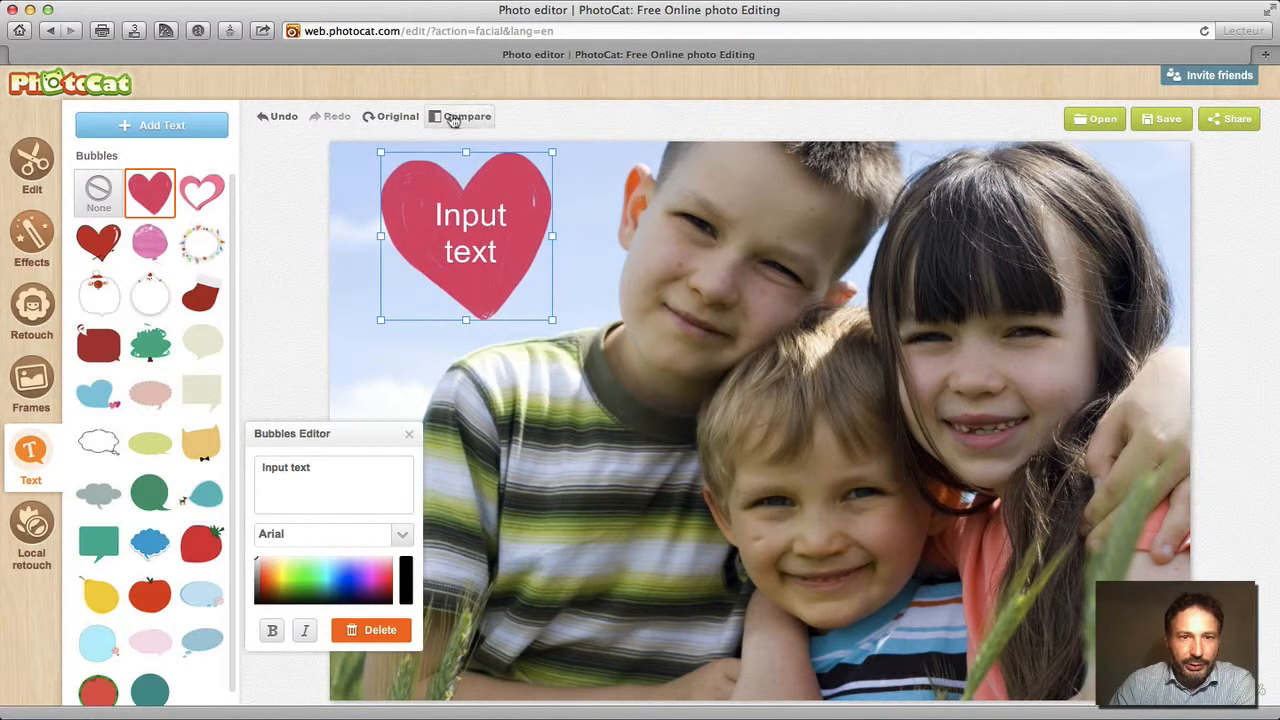
left_click(404, 121)
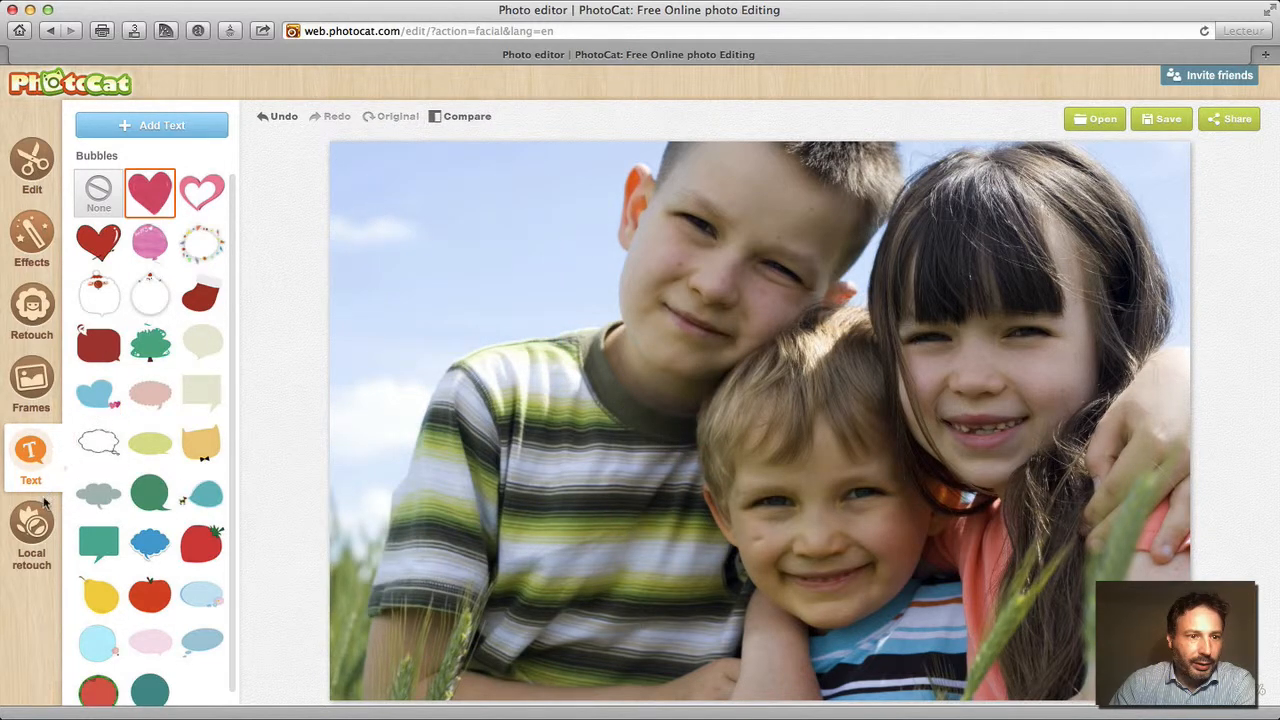
Try the Smear blur from Local retouch on the older boy's face, enlarge the brush to 104, and cancel the blur
left_click(35, 528)
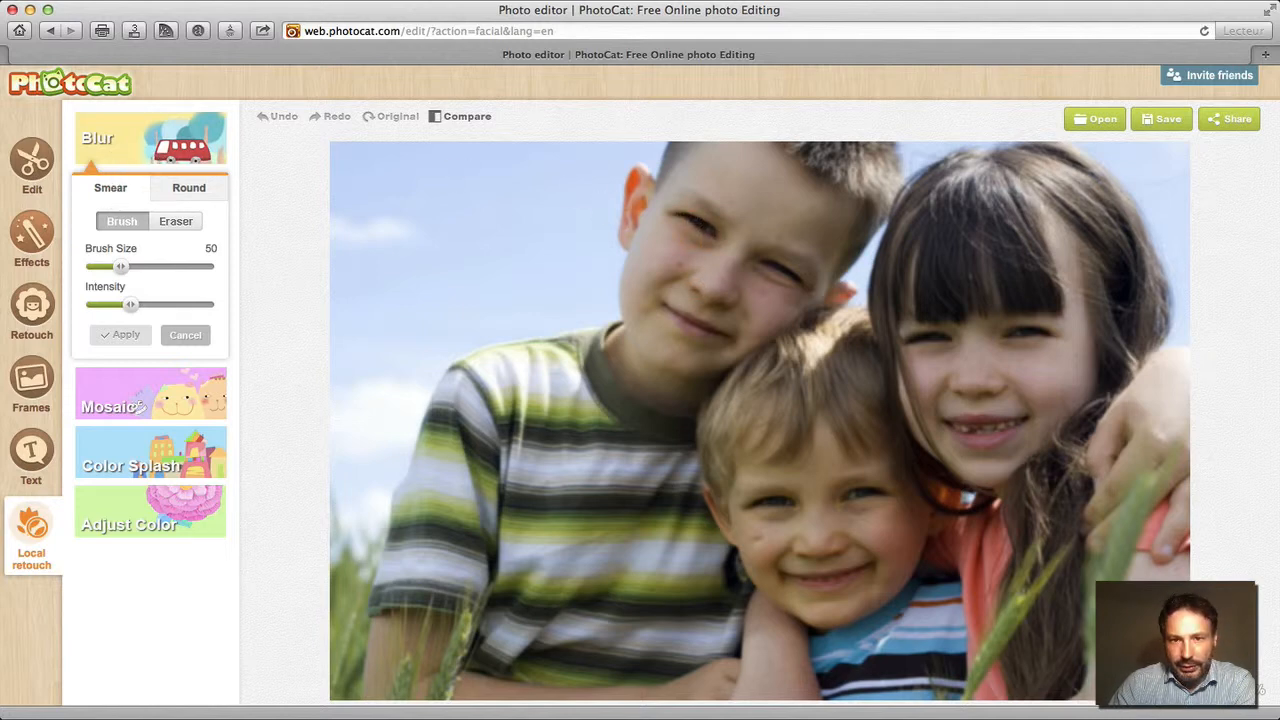
left_click(700, 224)
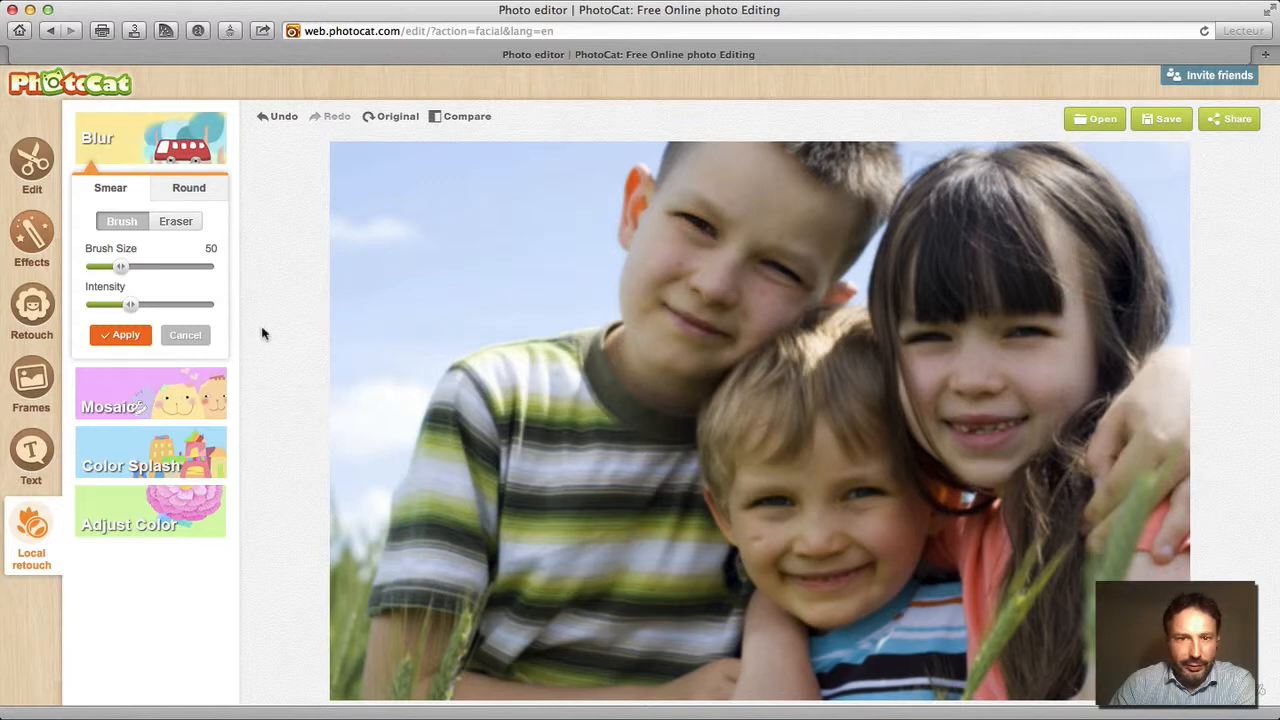
left_click_drag(122, 272, 153, 275)
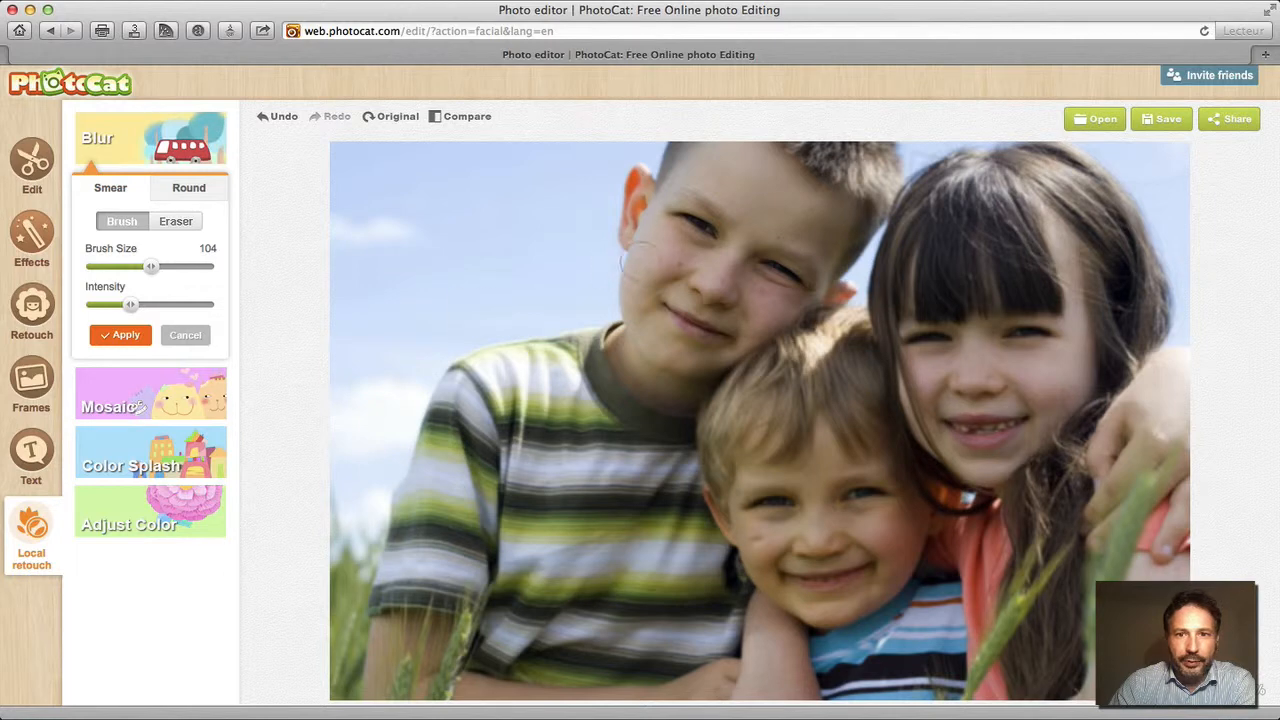
left_click(185, 335)
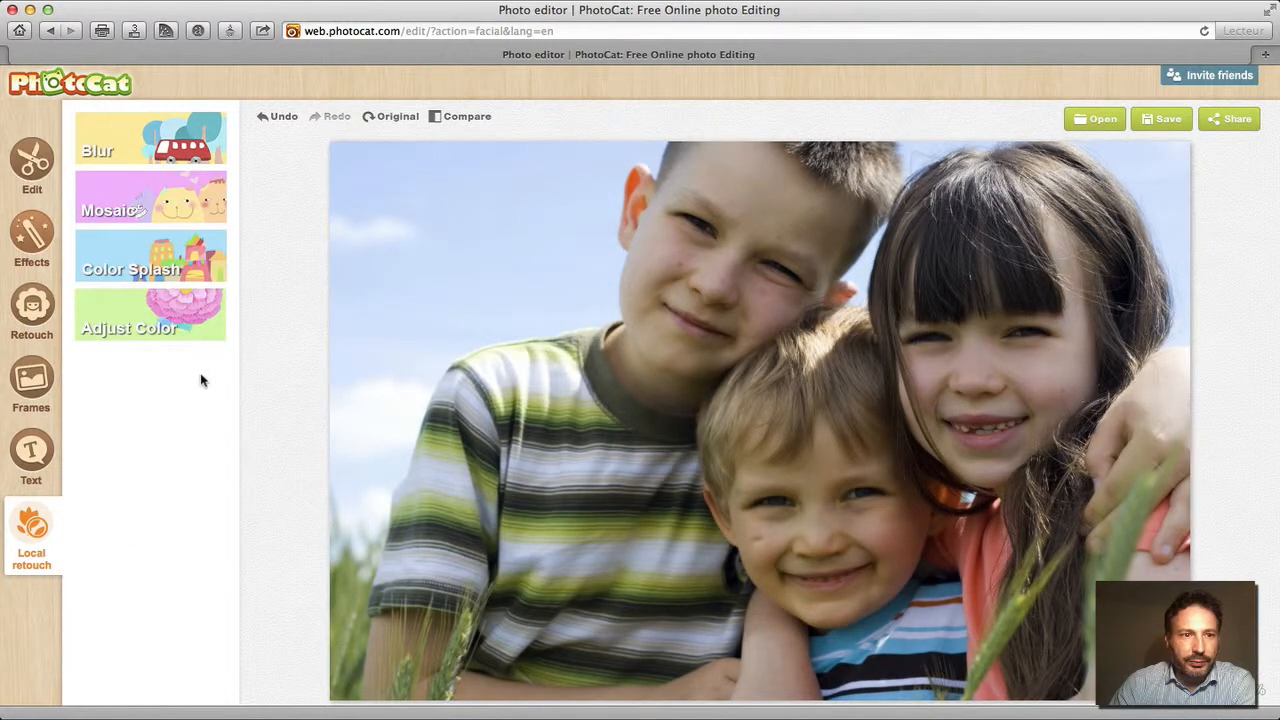
View the Mosaic brush settings and try Color Splash with a brush size of 113, painting colour back onto the older boy's face
left_click(135, 210)
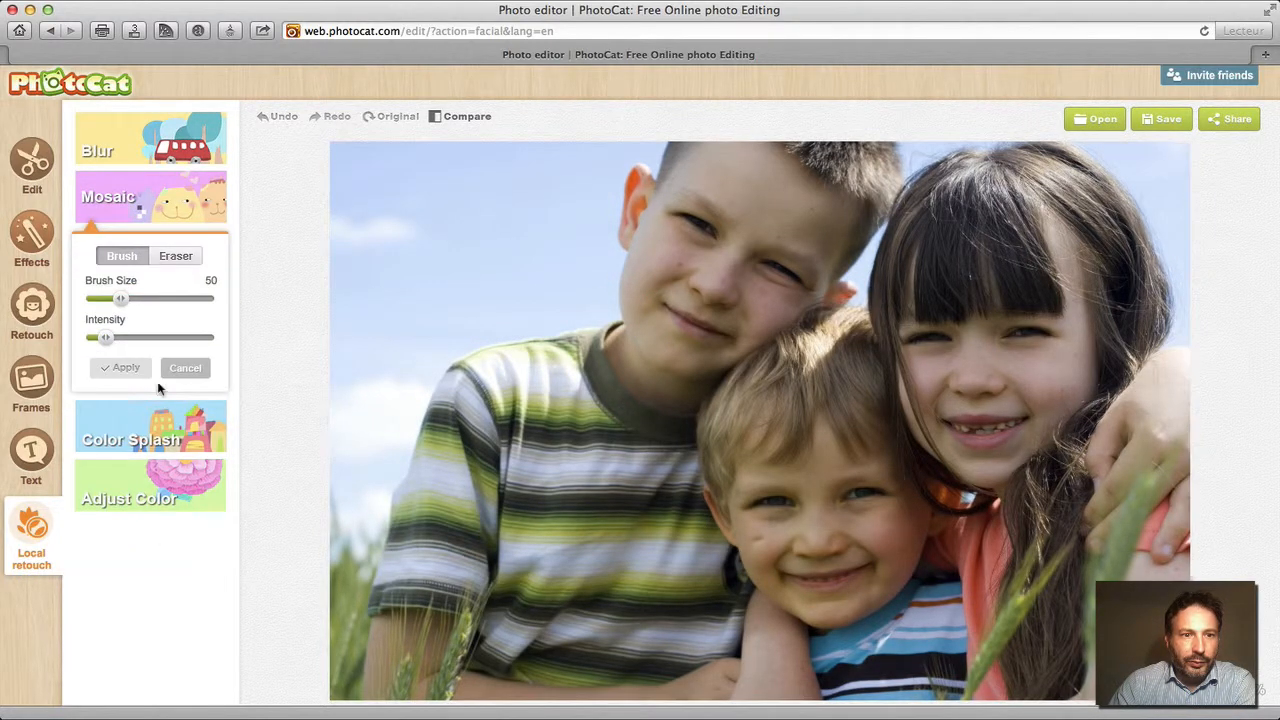
left_click(156, 422)
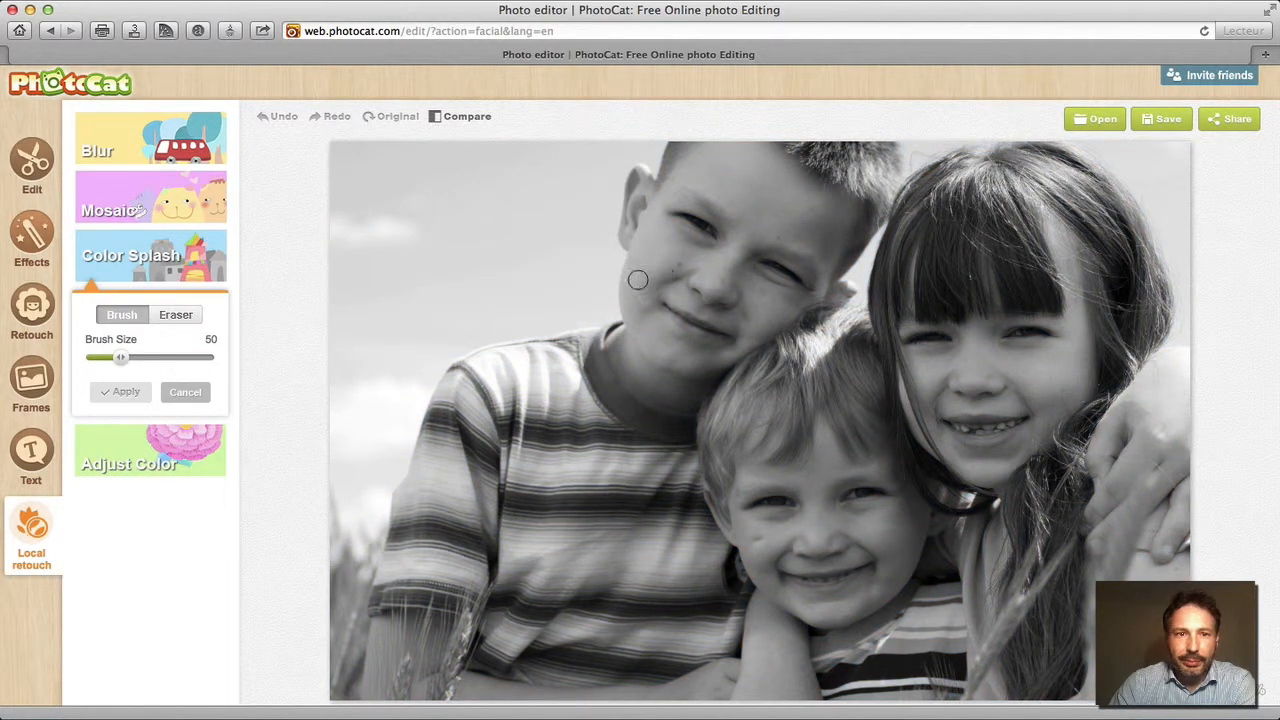
left_click_drag(120, 356, 158, 362)
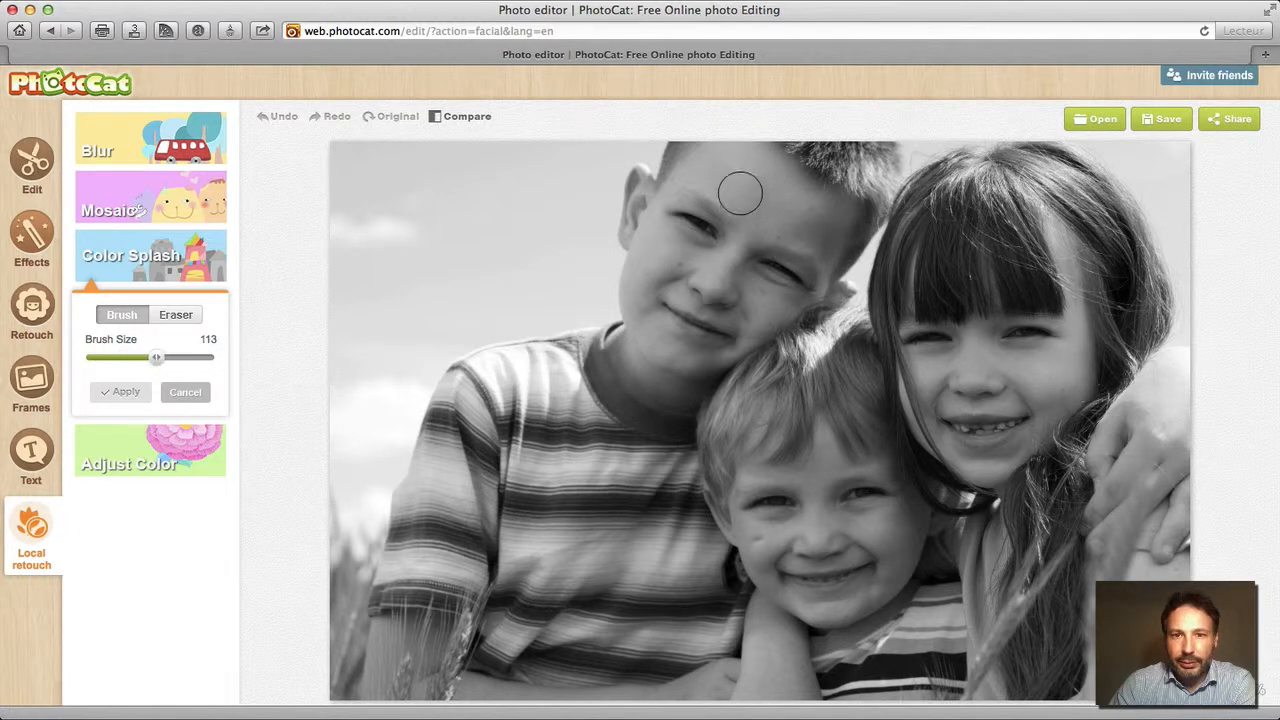
mouse_move(740, 193)
left_mouse_down()
mouse_move(673, 246)
mouse_move(703, 212)
mouse_move(762, 209)
mouse_move(714, 263)
mouse_move(681, 268)
mouse_move(693, 232)
mouse_move(784, 200)
mouse_move(810, 225)
mouse_move(796, 266)
mouse_move(696, 295)
mouse_move(763, 240)
mouse_move(782, 252)
mouse_move(726, 298)
mouse_move(664, 284)
mouse_move(645, 254)
mouse_move(644, 186)
mouse_move(630, 305)
mouse_move(662, 341)
mouse_move(704, 348)
mouse_move(735, 333)
mouse_move(794, 284)
mouse_move(838, 210)
mouse_move(725, 160)
mouse_move(694, 168)
mouse_move(643, 235)
mouse_move(719, 253)
mouse_move(807, 206)
mouse_move(860, 196)
mouse_move(845, 250)
mouse_move(764, 310)
mouse_move(702, 334)
left_mouse_up()
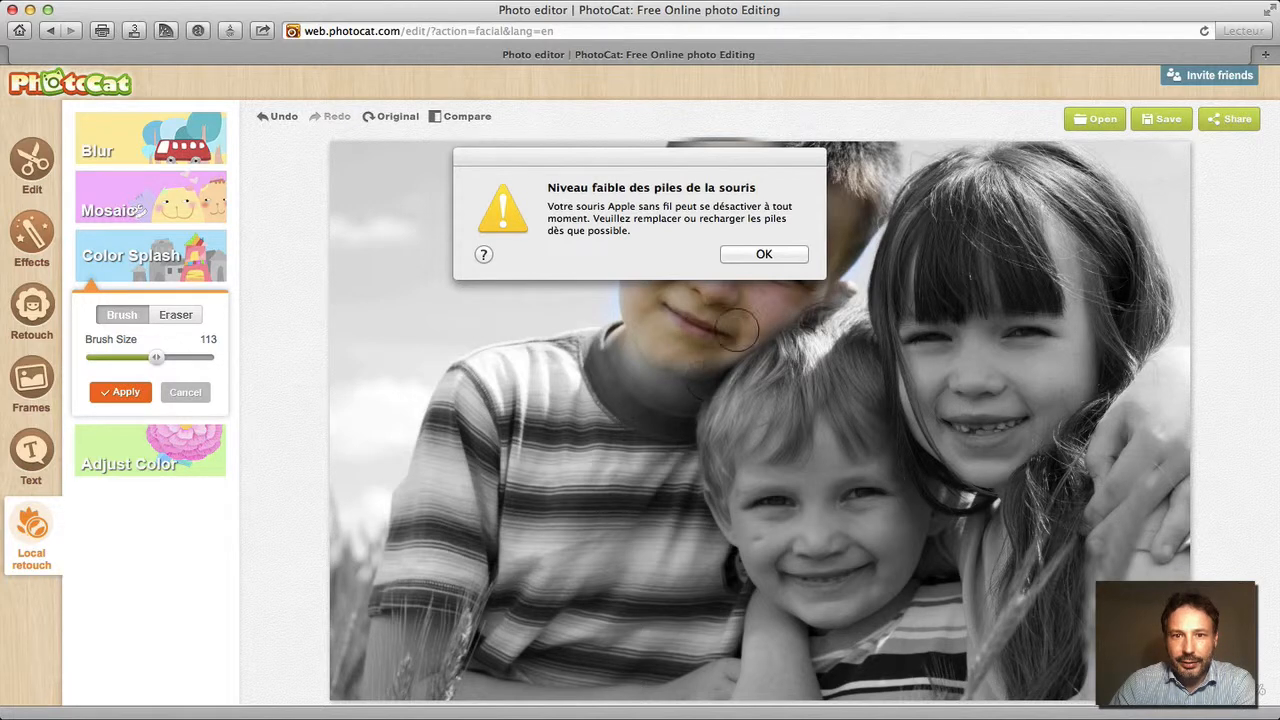
left_click(755, 253)
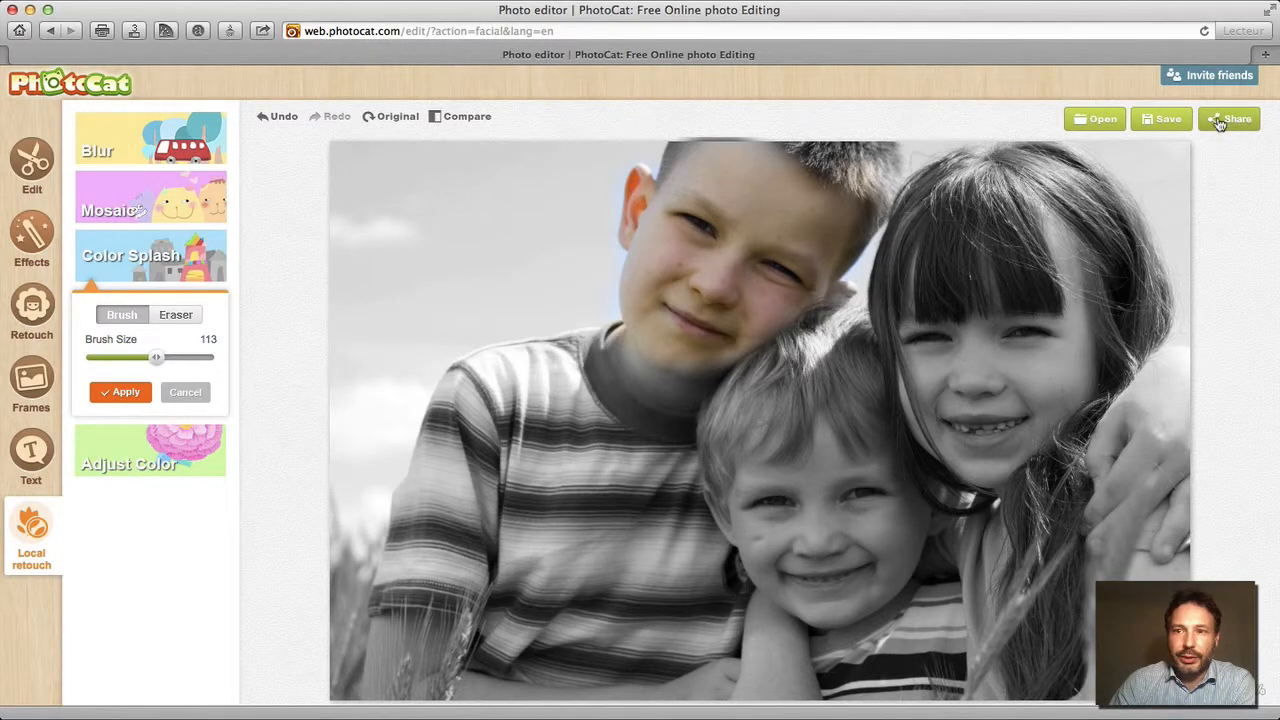
View the sharing options for the Color Splash photo, cancel sharing, and restore the original photo
left_click(1222, 121)
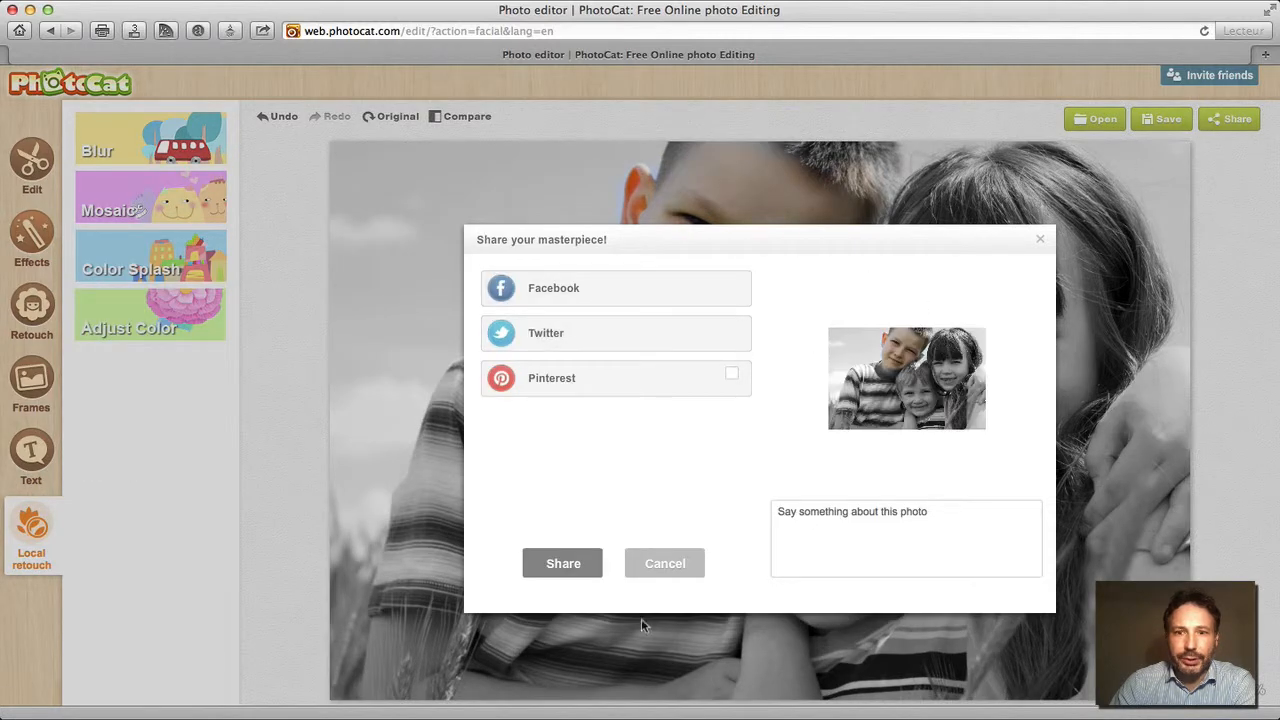
left_click(662, 561)
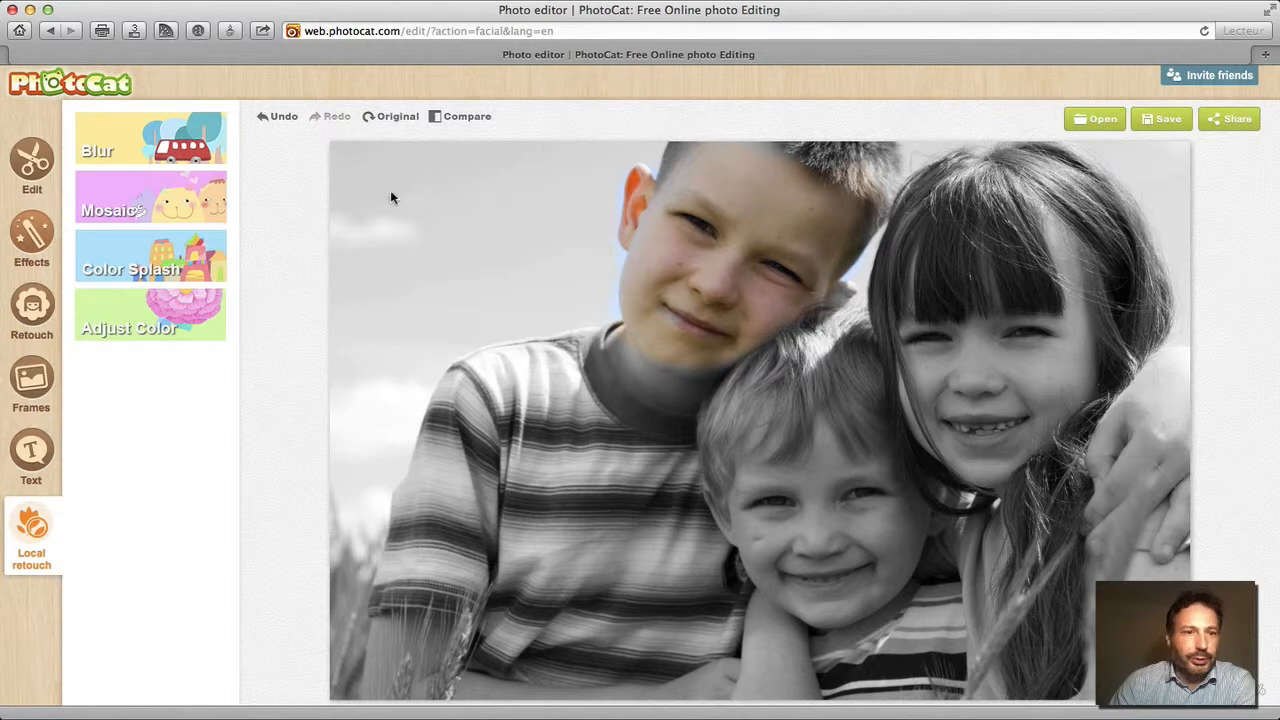
left_click(394, 118)
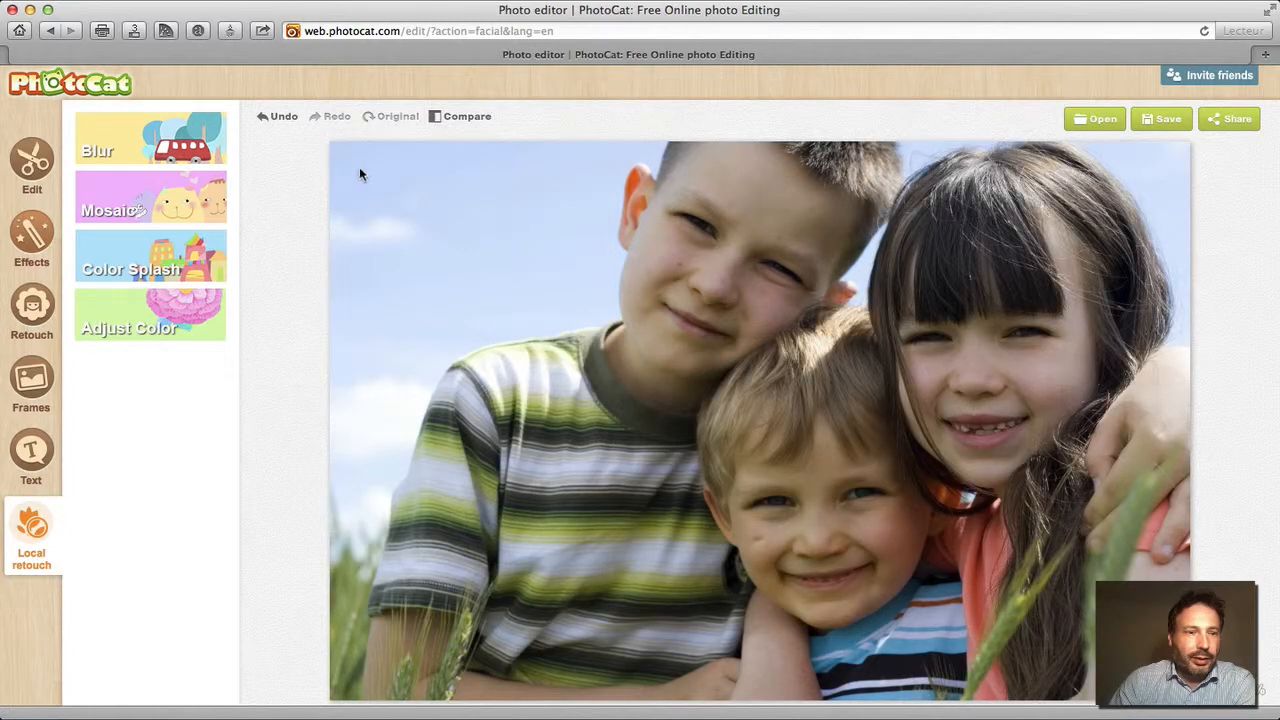